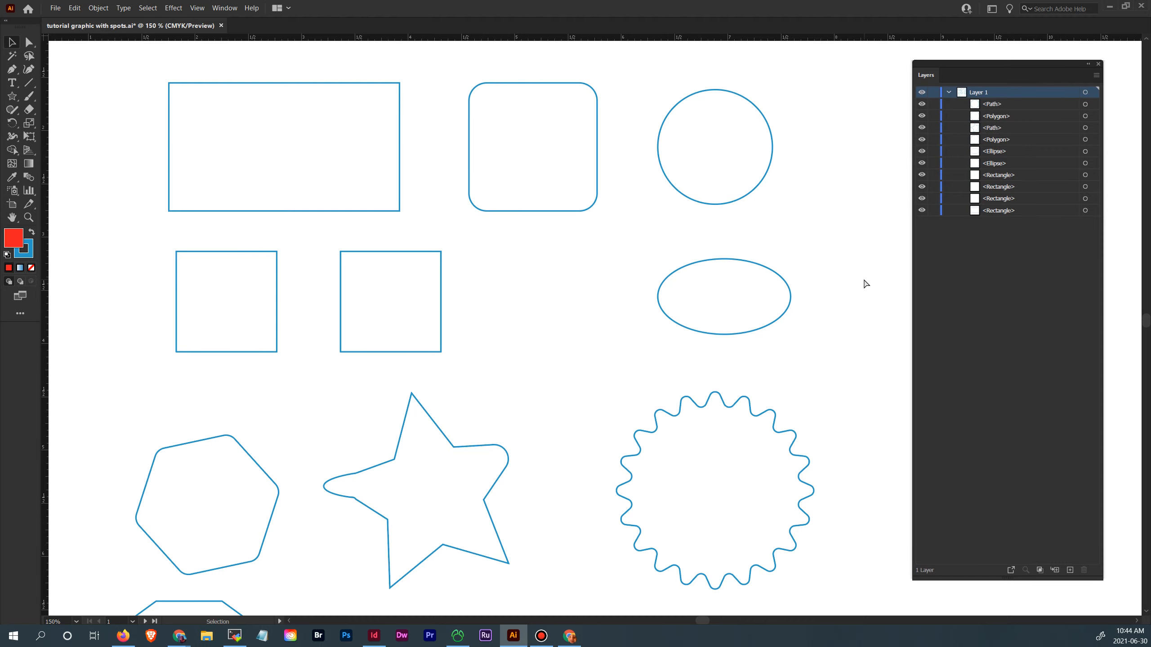
Delete every shape on the artboard except the wavy-edged circle
key("ctrl+minus")
key("ctrl+minus")
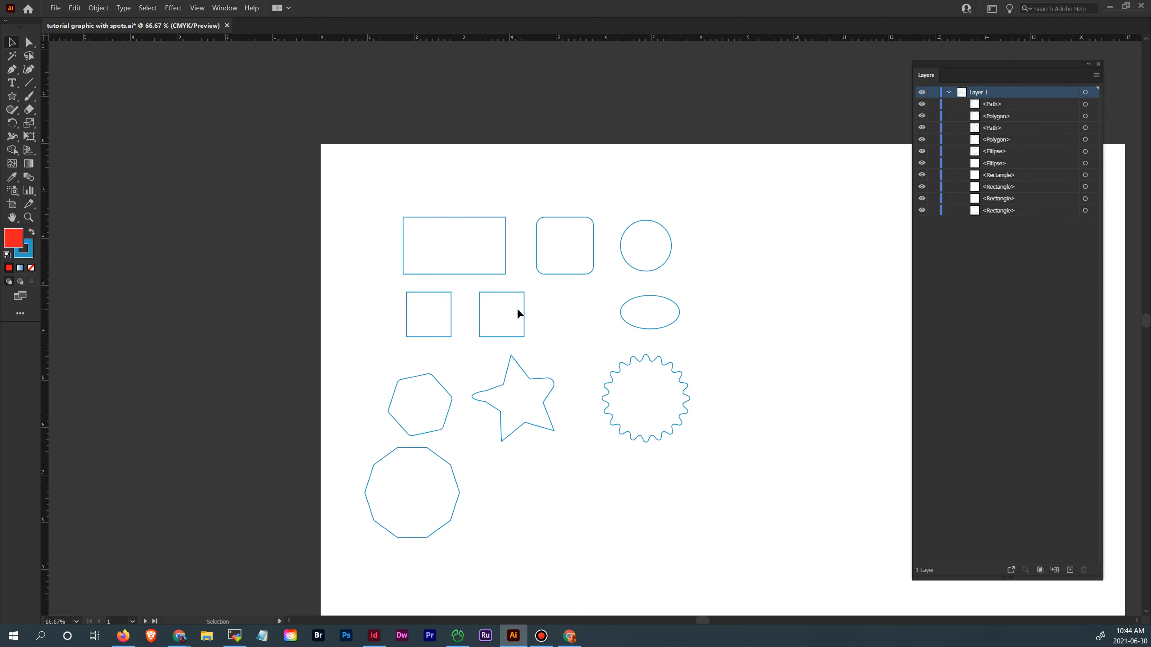
left_click_drag(358, 215, 562, 513)
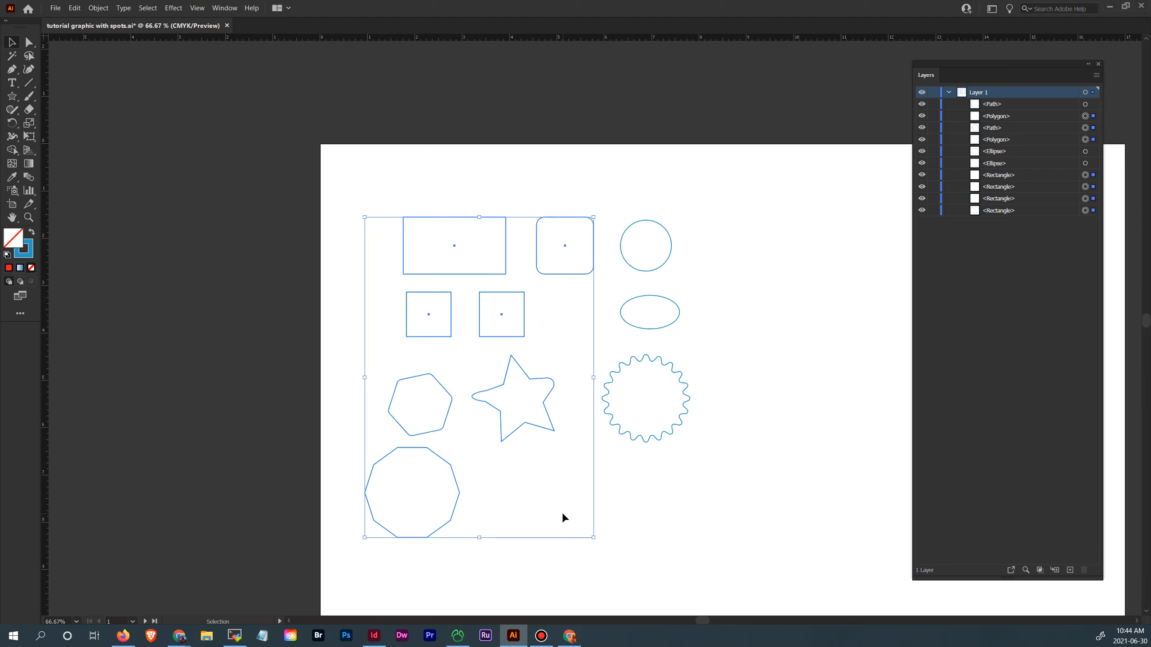
key("Delete")
left_click_drag(684, 278, 710, 291)
key("Delete")
left_click_drag(681, 376, 689, 309)
left_click_drag(785, 327, 704, 342)
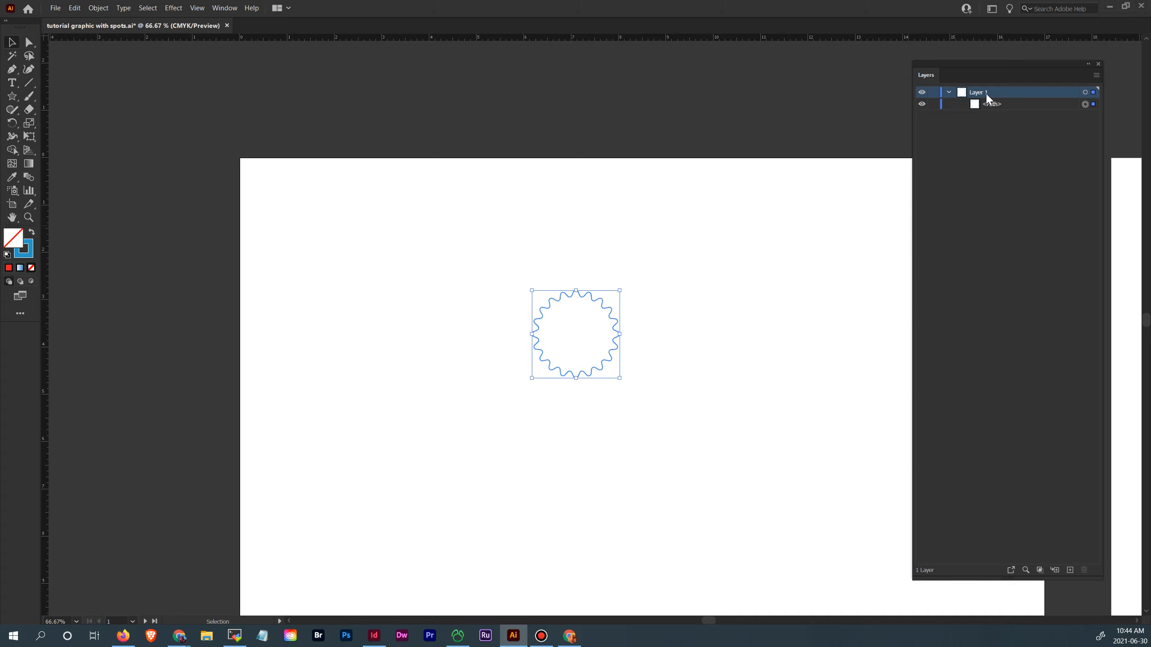
Duplicate the wavy circle, scale the copy down and centre it inside the original
left_click_drag(652, 283, 496, 390)
left_click(950, 92)
left_click(948, 92)
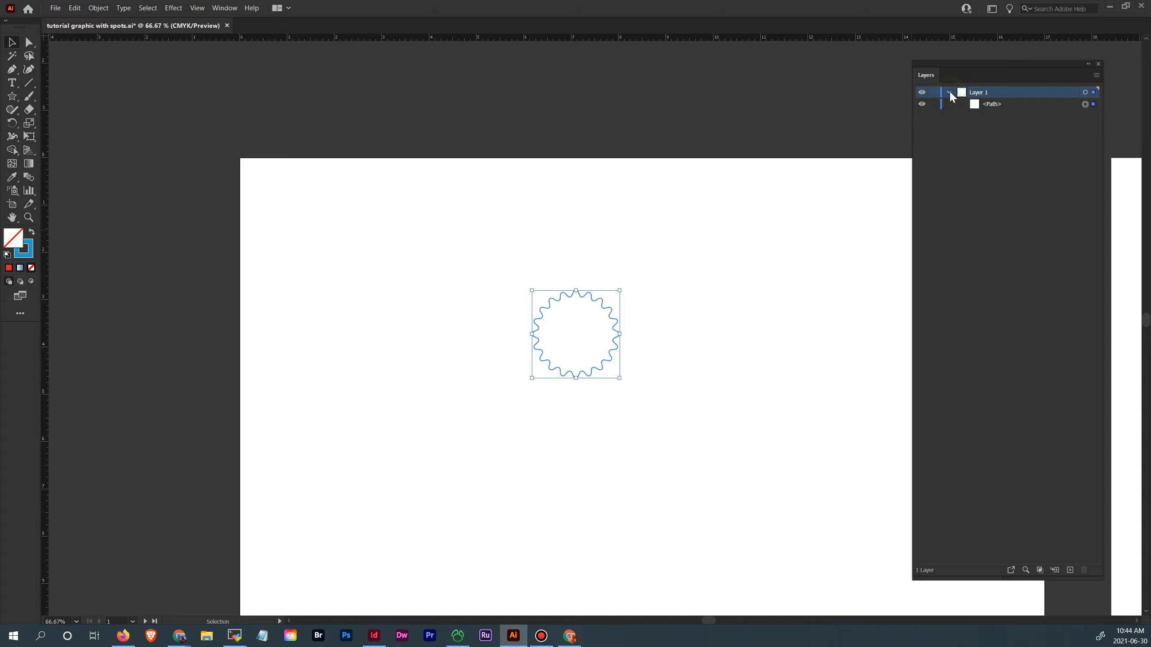
left_click(986, 106)
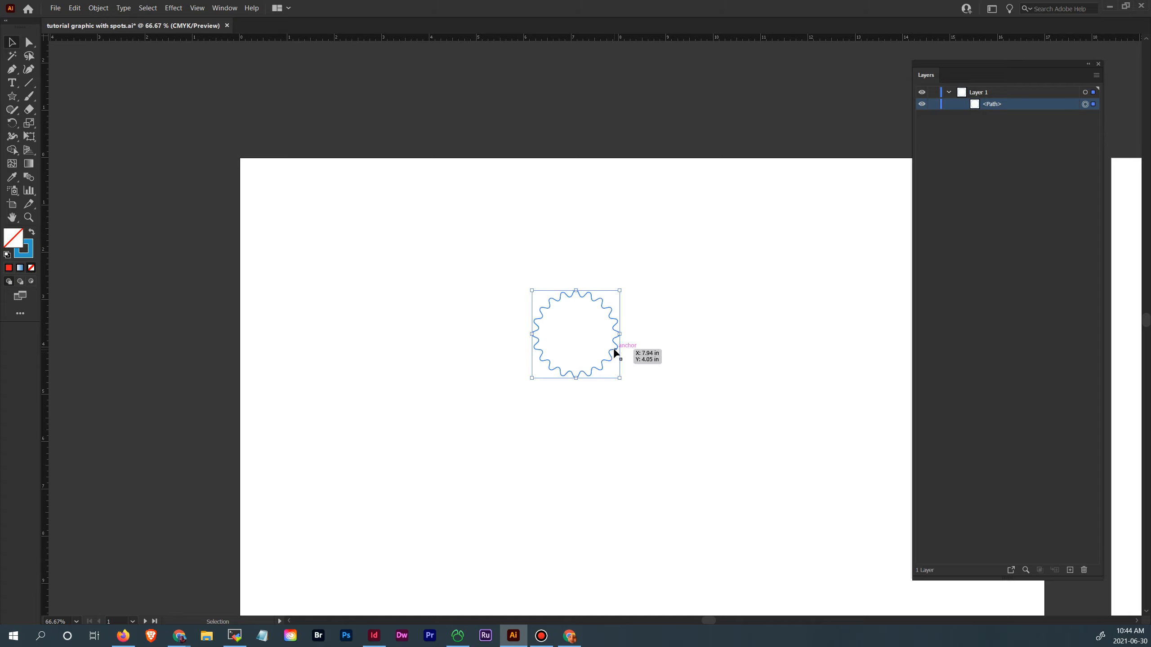
left_click_drag(617, 353, 719, 353)
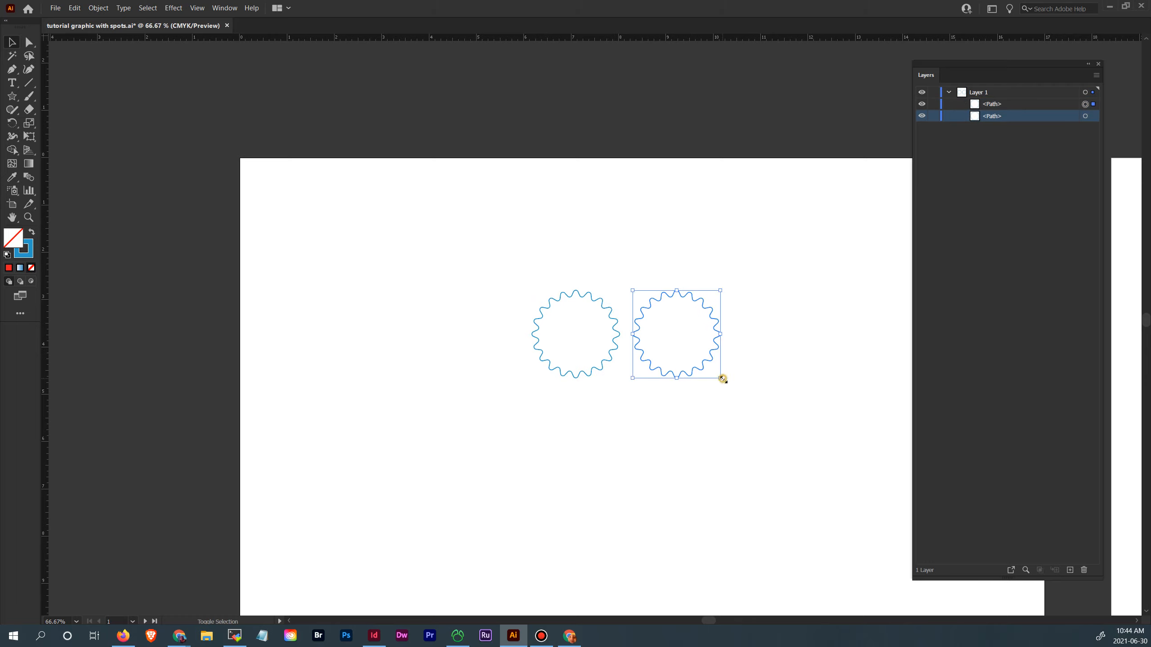
mouse_move(721, 378)
left_mouse_down()
mouse_move(702, 345)
mouse_move(600, 345)
left_mouse_up()
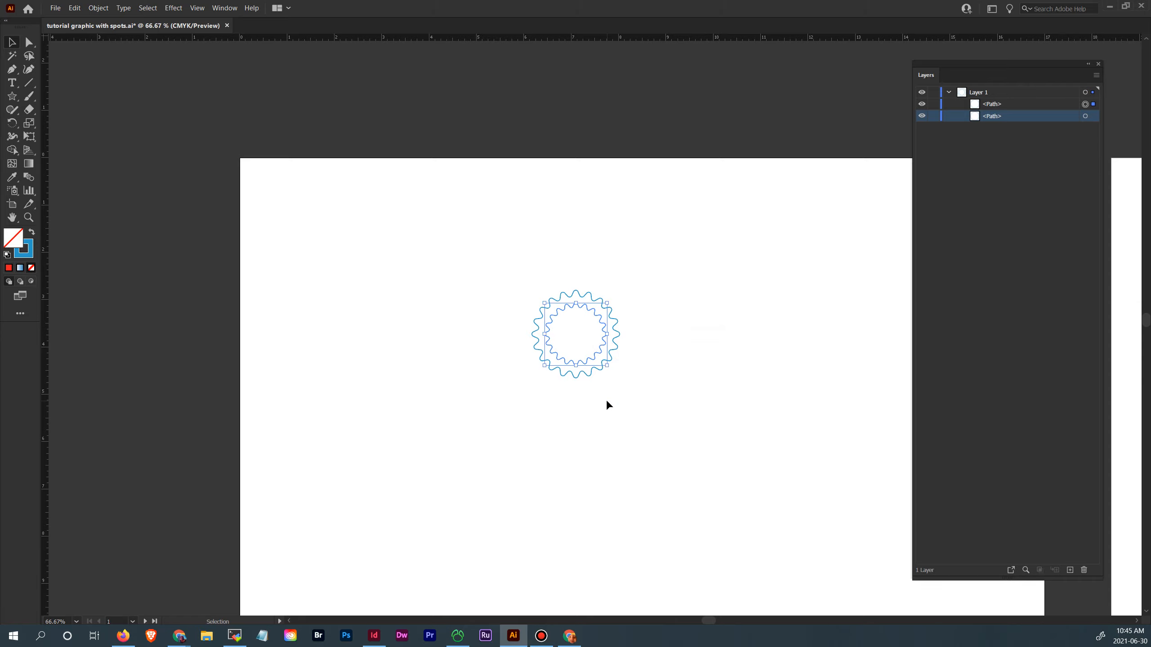
Rotate the inner wavy circle slightly within the outer one and deselect it
left_click(645, 331)
left_click_drag(666, 363, 681, 368)
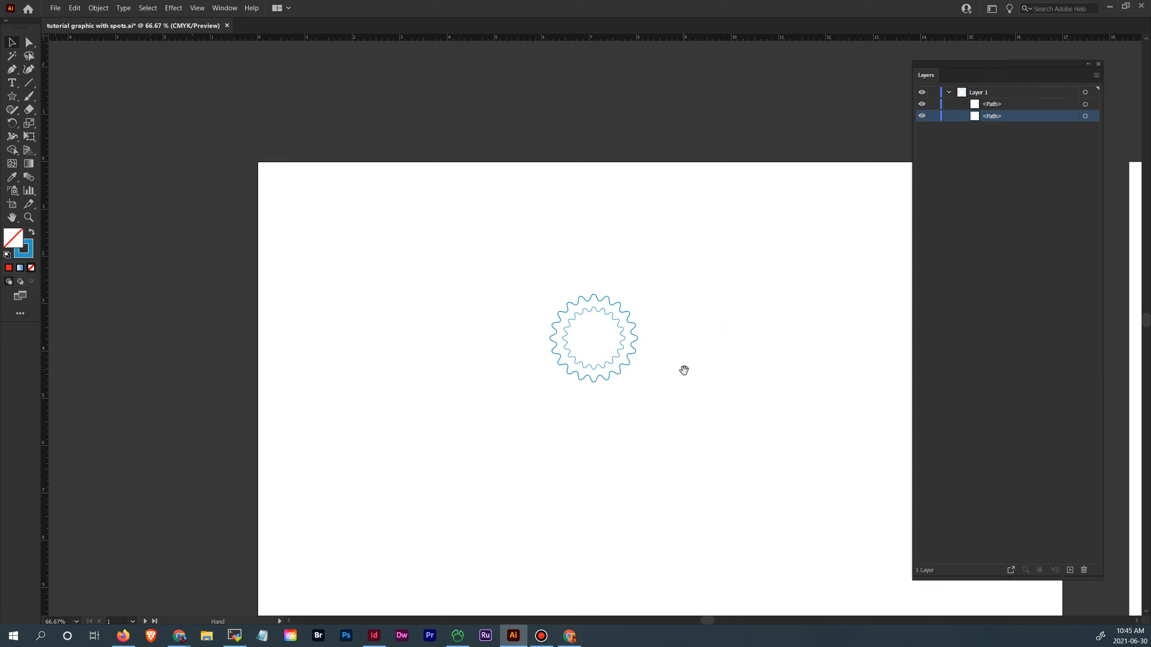
left_click(625, 335)
key("a")
key("ctrl+equal")
key("ctrl+equal")
key("ctrl+equal")
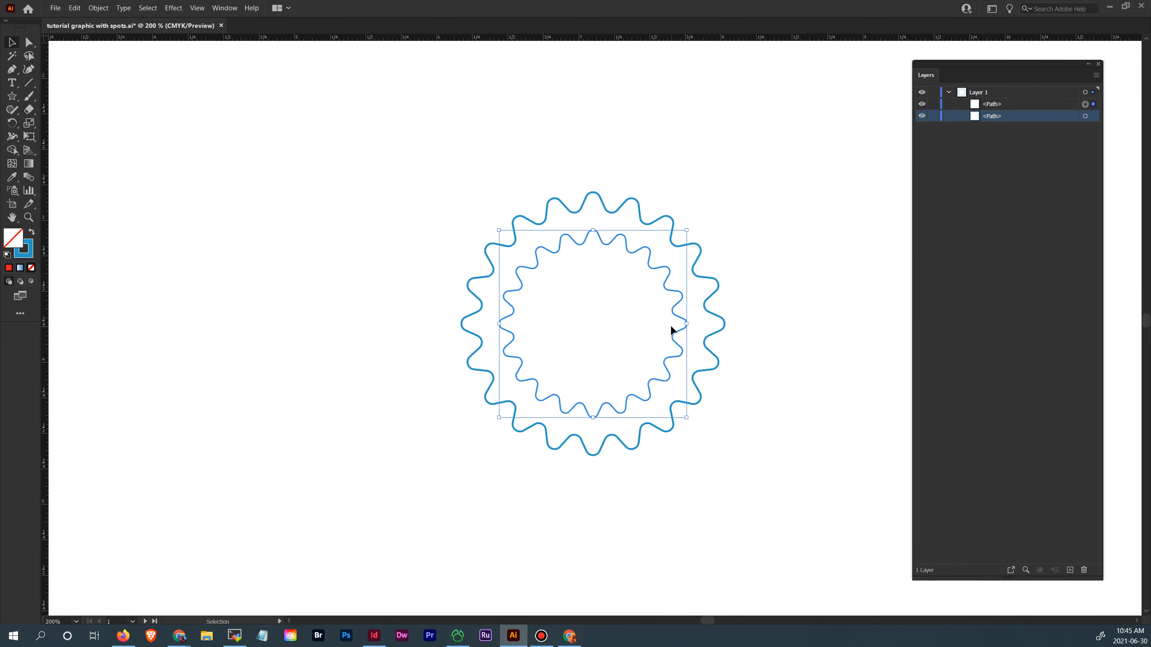
left_click(744, 274)
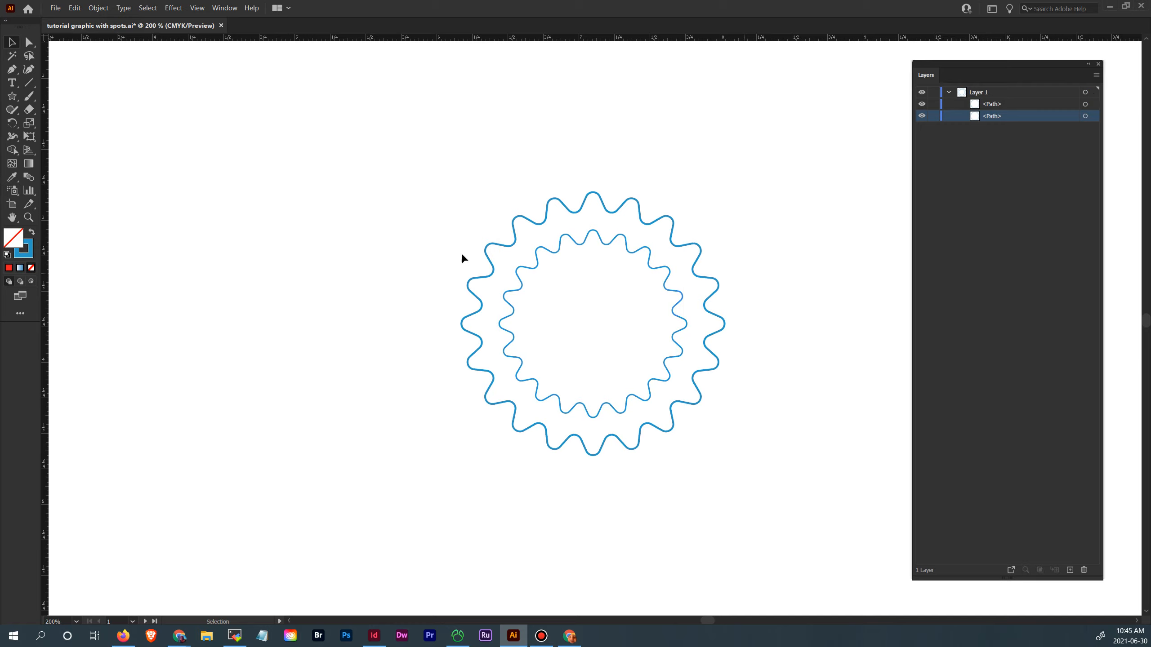
left_click(666, 380)
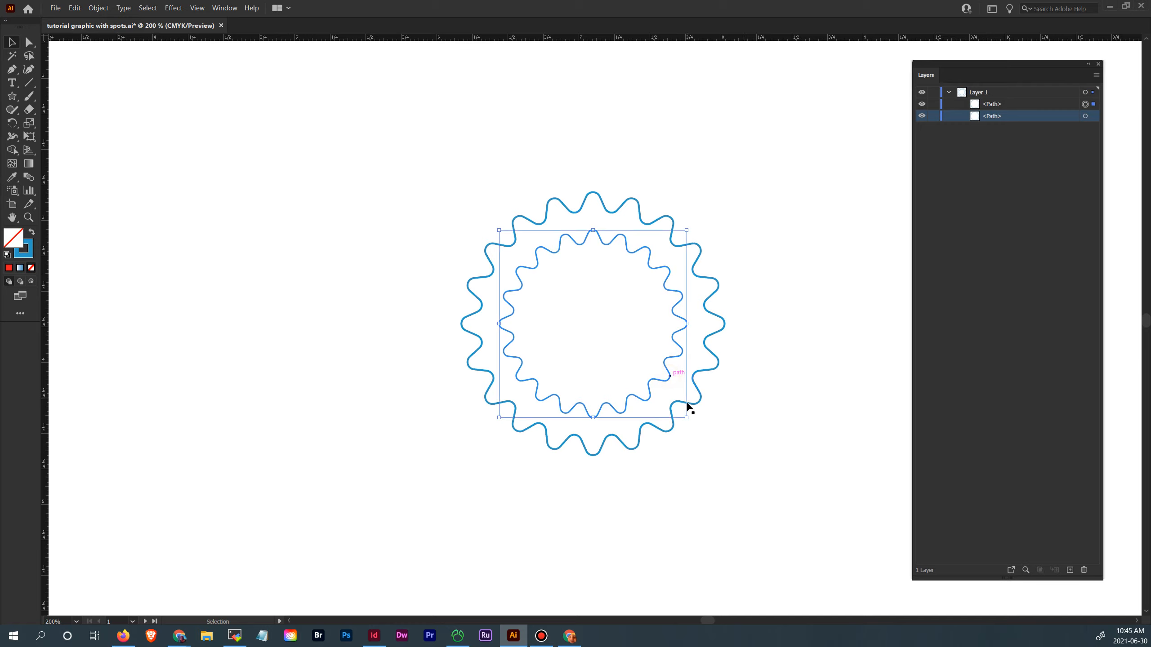
mouse_move(692, 418)
left_mouse_down()
mouse_move(685, 429)
mouse_move(727, 428)
left_mouse_up()
left_click(796, 466)
Select both wavy circles together on the artboard
scroll(879, 433, "down", 1)
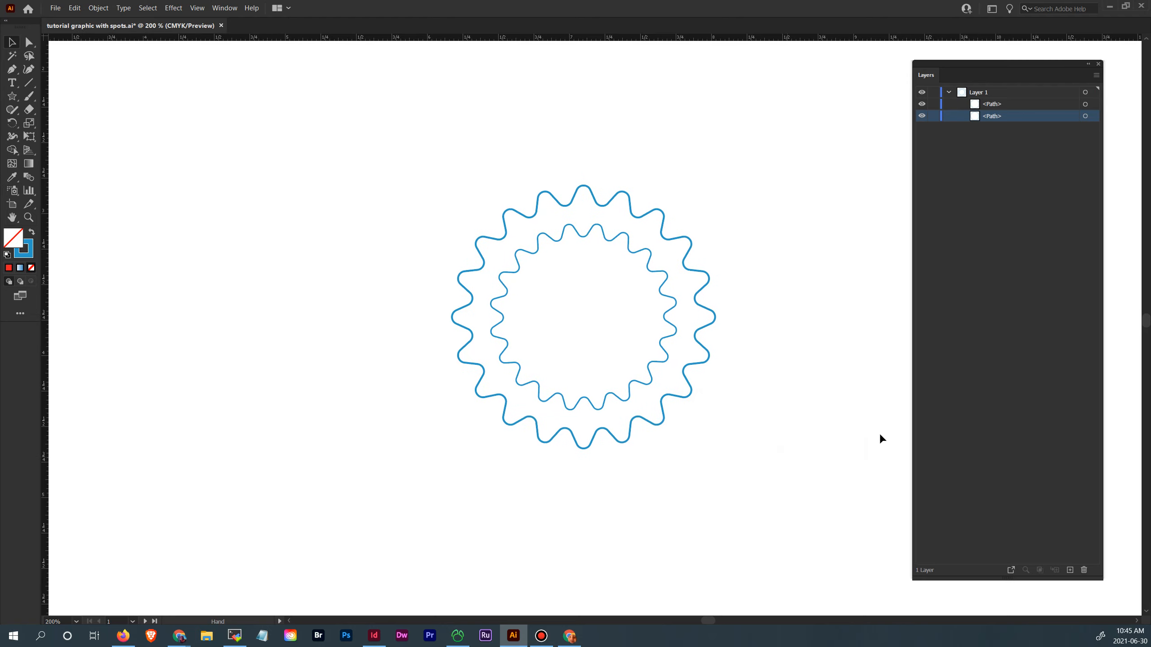
key("ctrl+a")
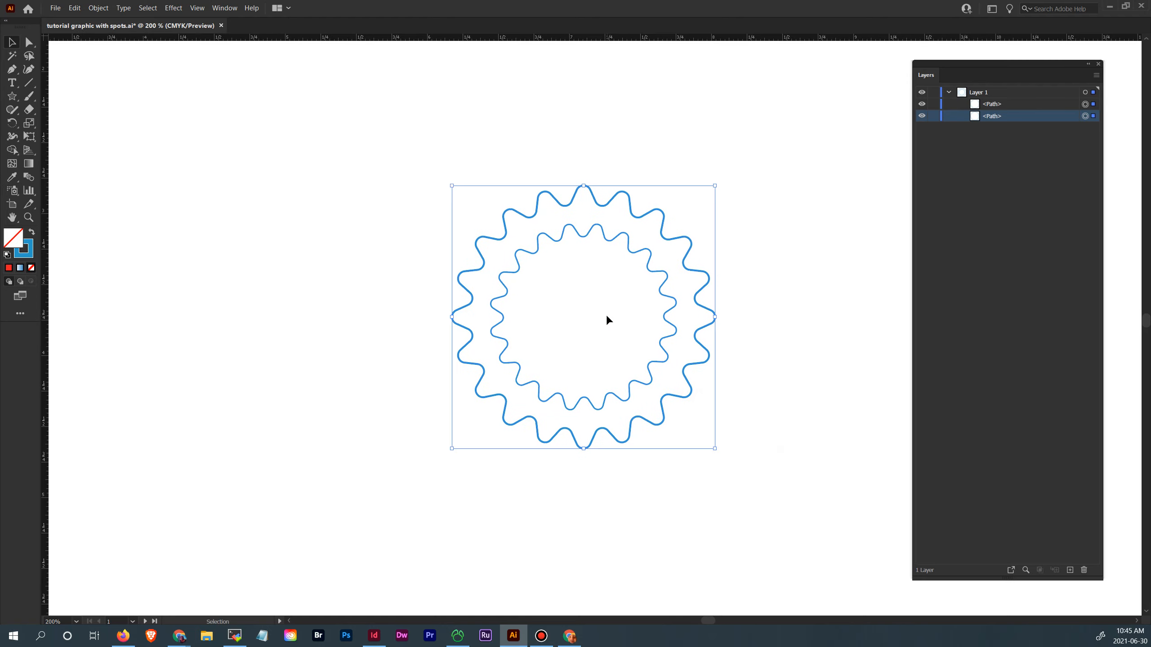
left_click(707, 313)
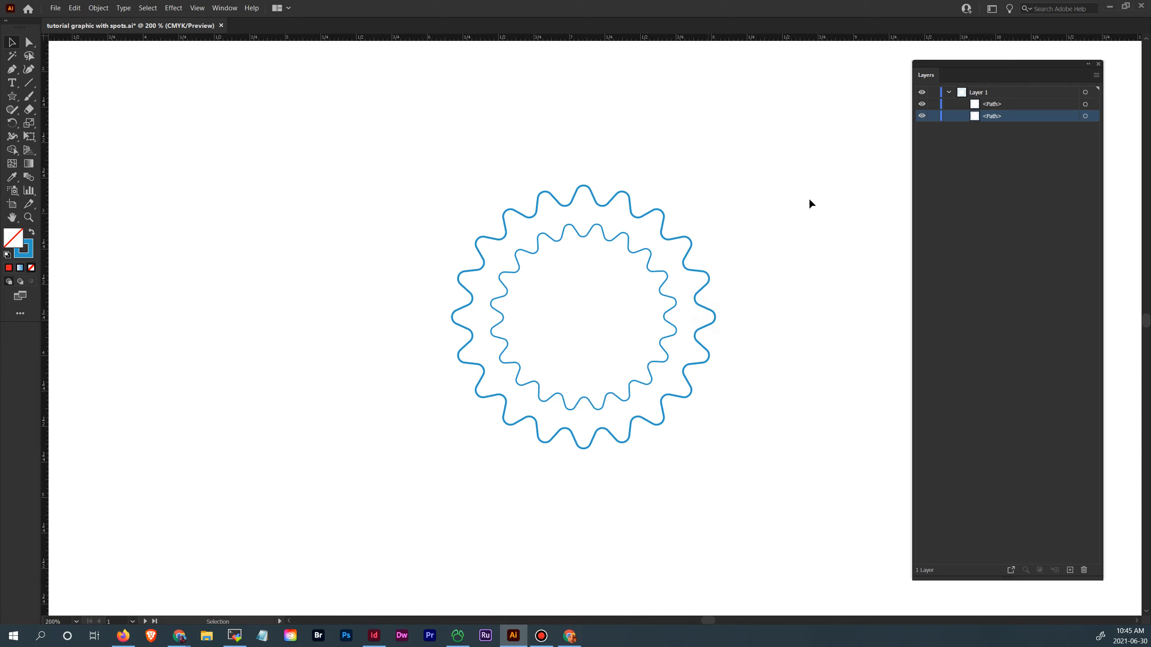
left_click_drag(817, 191, 462, 269)
left_click_drag(432, 338, 422, 373)
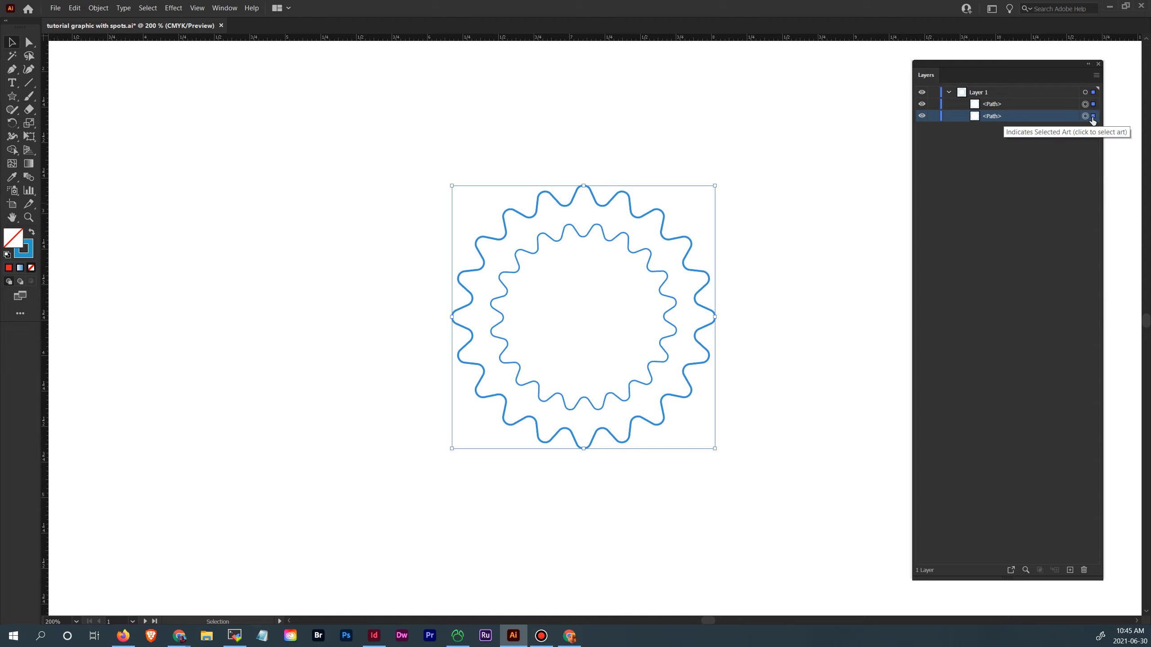
Hide and show each path of Layer 1 in turn to identify which wavy circle it represents
left_click(923, 104)
left_click(926, 106)
left_click(925, 105)
left_click(925, 105)
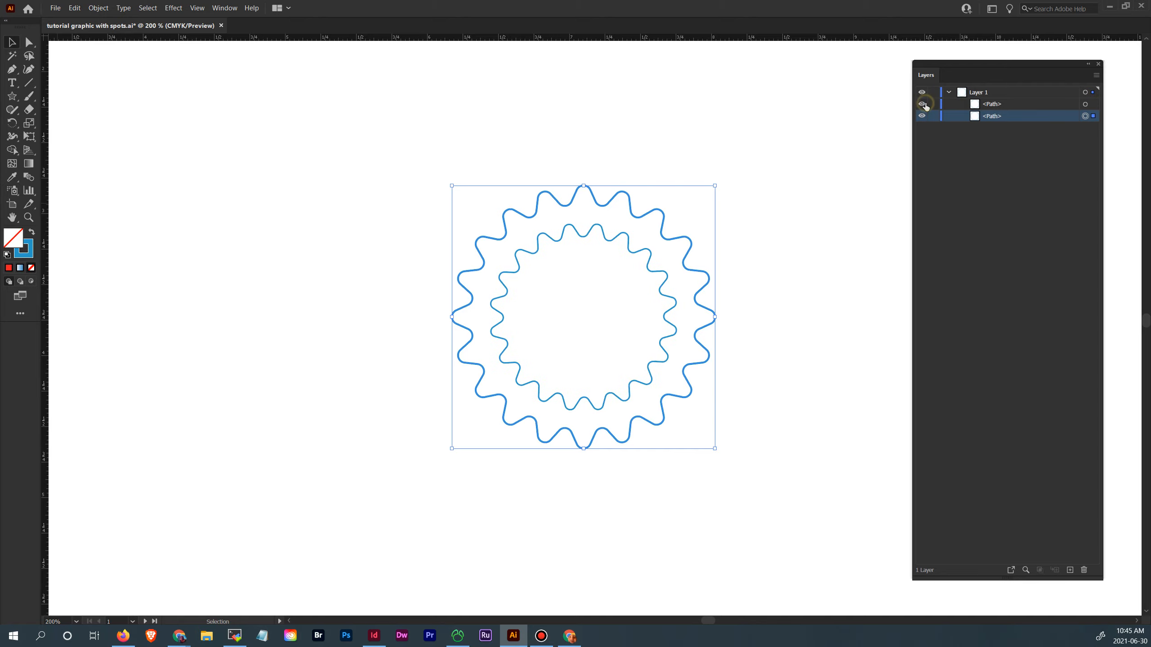
left_click(925, 105)
left_click(925, 106)
left_click(922, 117)
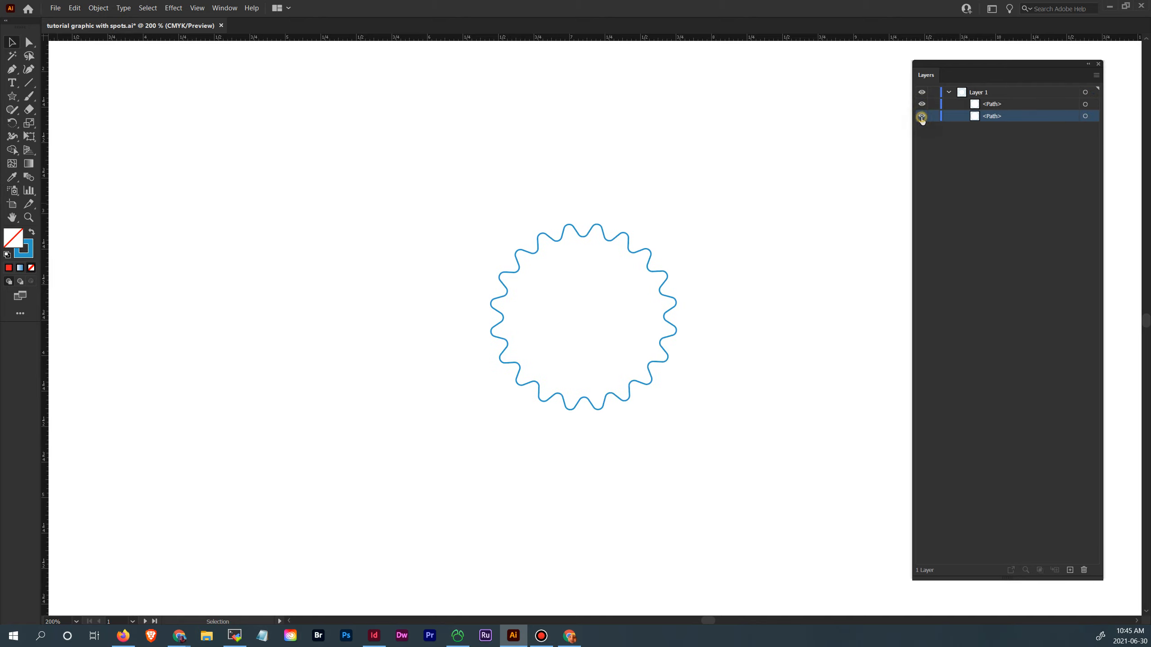
left_click(921, 117)
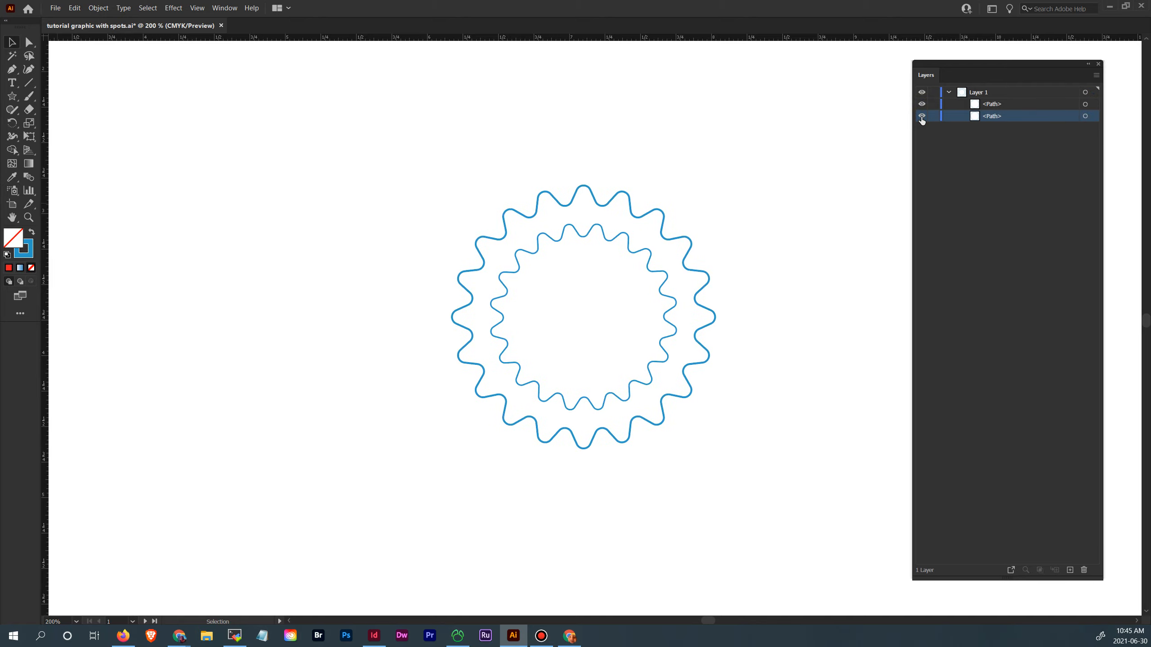
Select both wavy circle paths from Layer 1, move them together up and to the left, and rotate them slightly counterclockwise
left_click(1094, 116)
left_click(1095, 105)
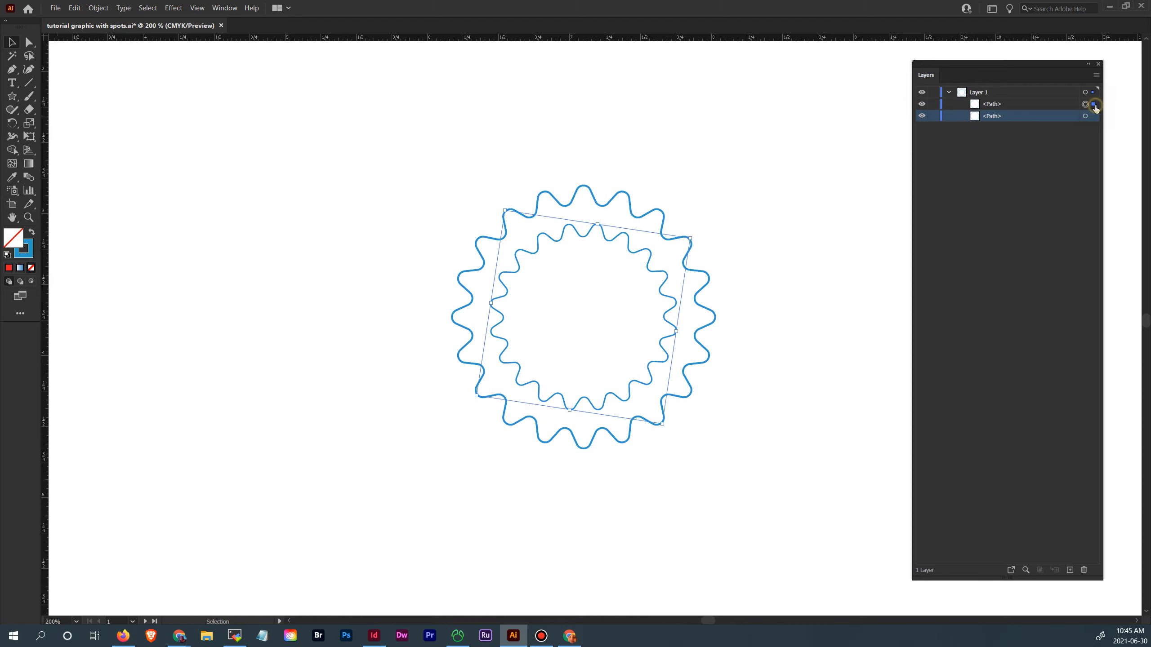
left_click(1096, 116)
left_click(1093, 105)
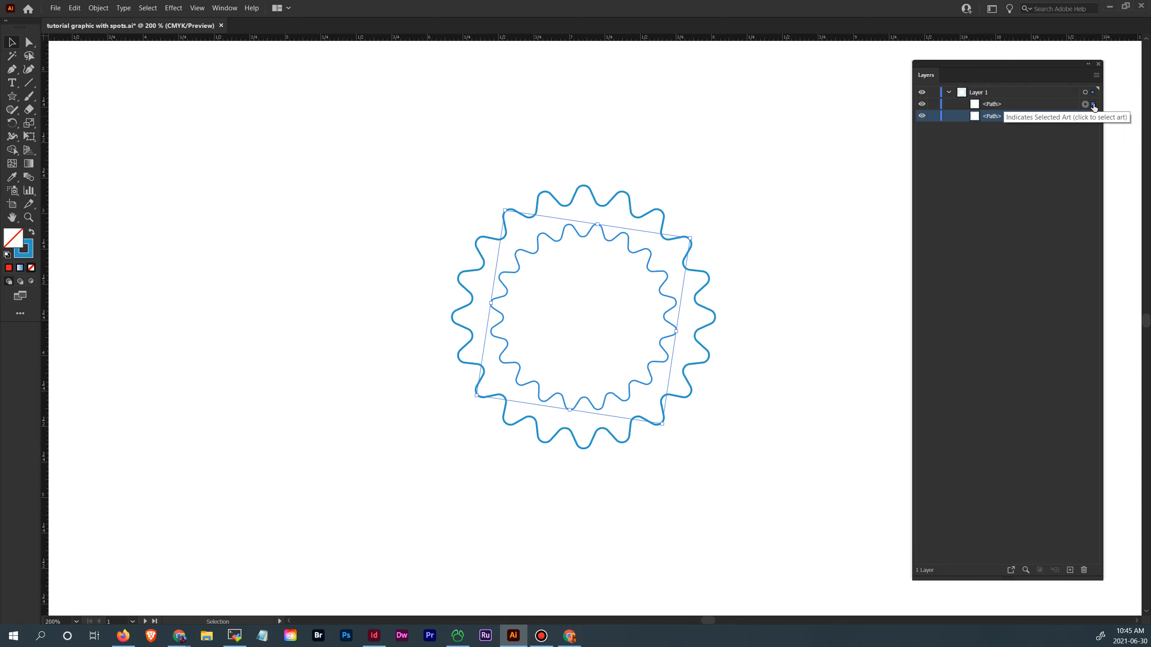
left_click(1093, 116)
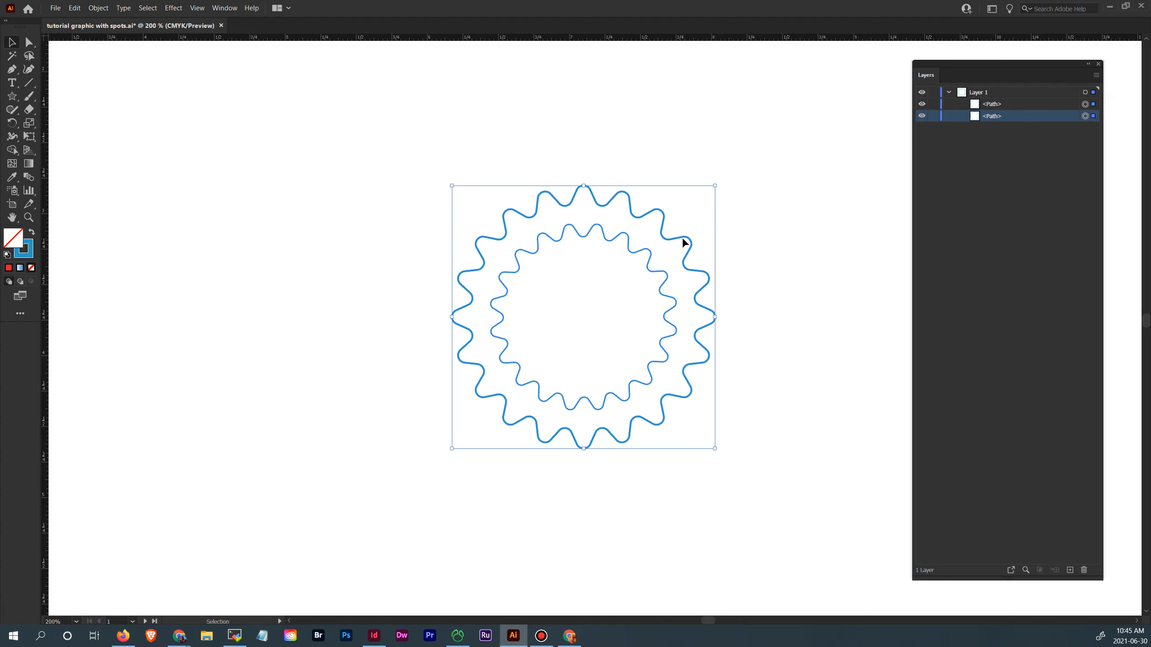
mouse_move(684, 241)
left_mouse_down()
mouse_move(701, 185)
mouse_move(697, 248)
mouse_move(566, 152)
mouse_move(661, 181)
mouse_move(604, 184)
left_mouse_up()
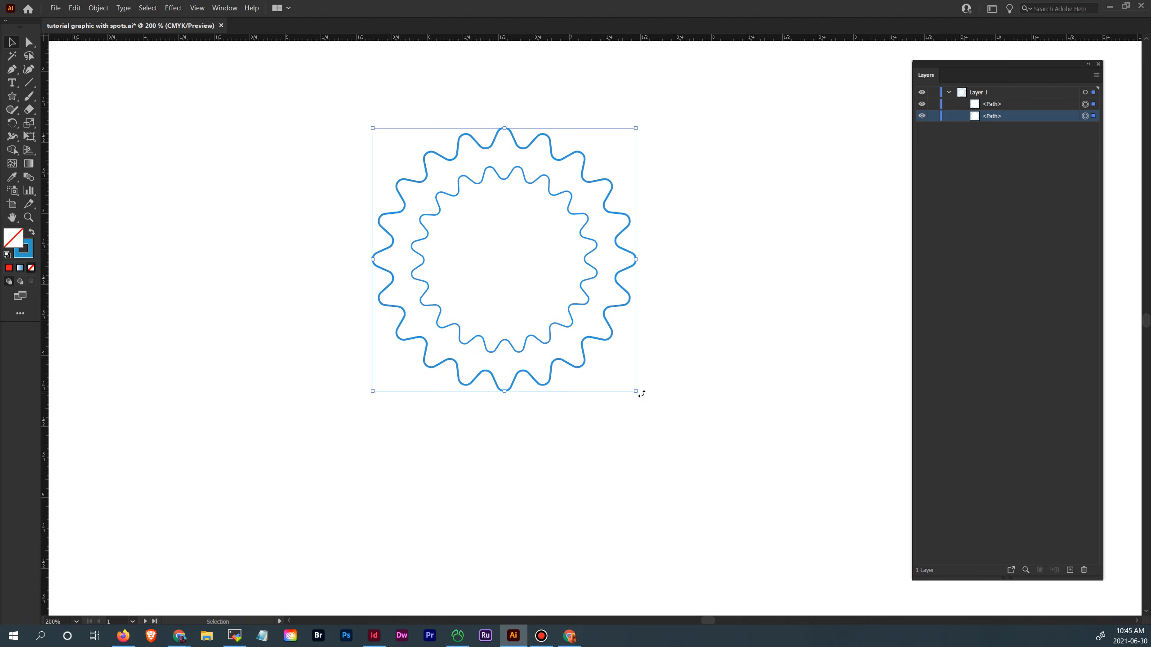
mouse_move(640, 393)
left_mouse_down()
mouse_move(681, 326)
mouse_move(656, 393)
left_mouse_up()
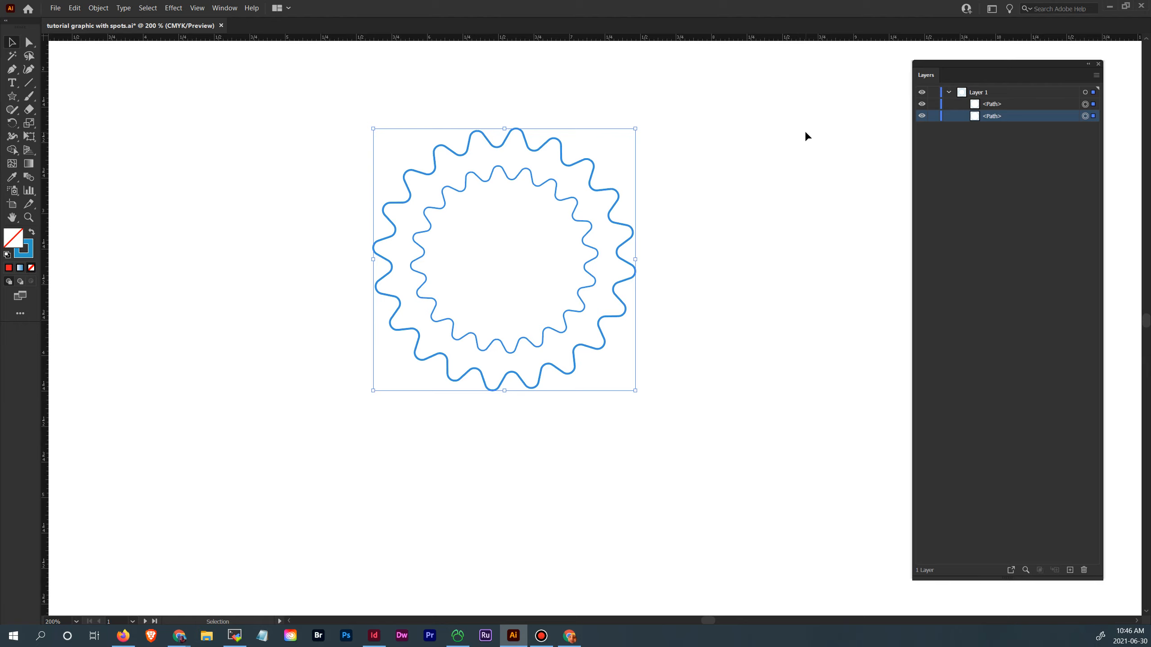
Group the two wavy circles and expand the group under Layer 1 to show its paths
key("ctrl+g")
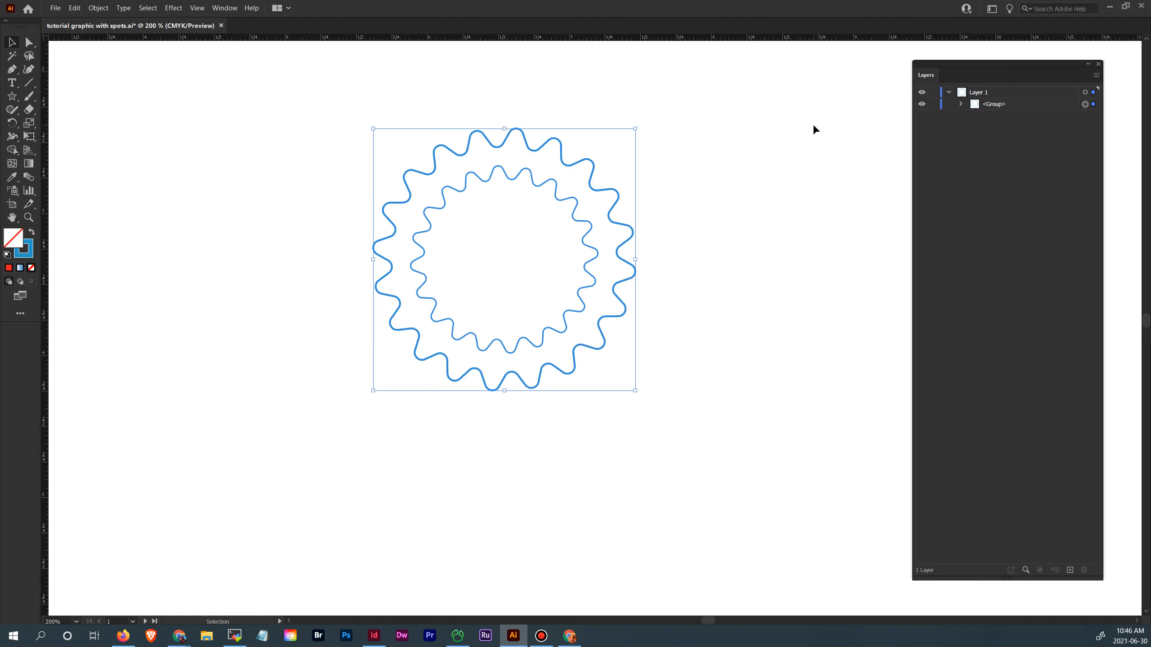
left_click(716, 246)
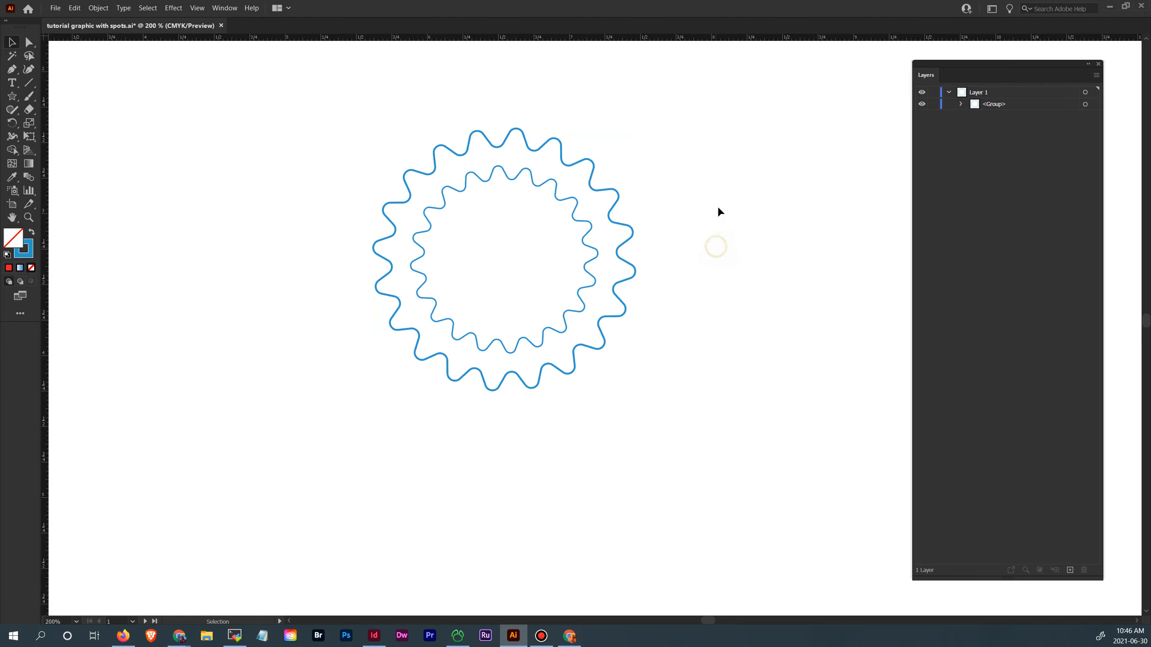
left_click(630, 225)
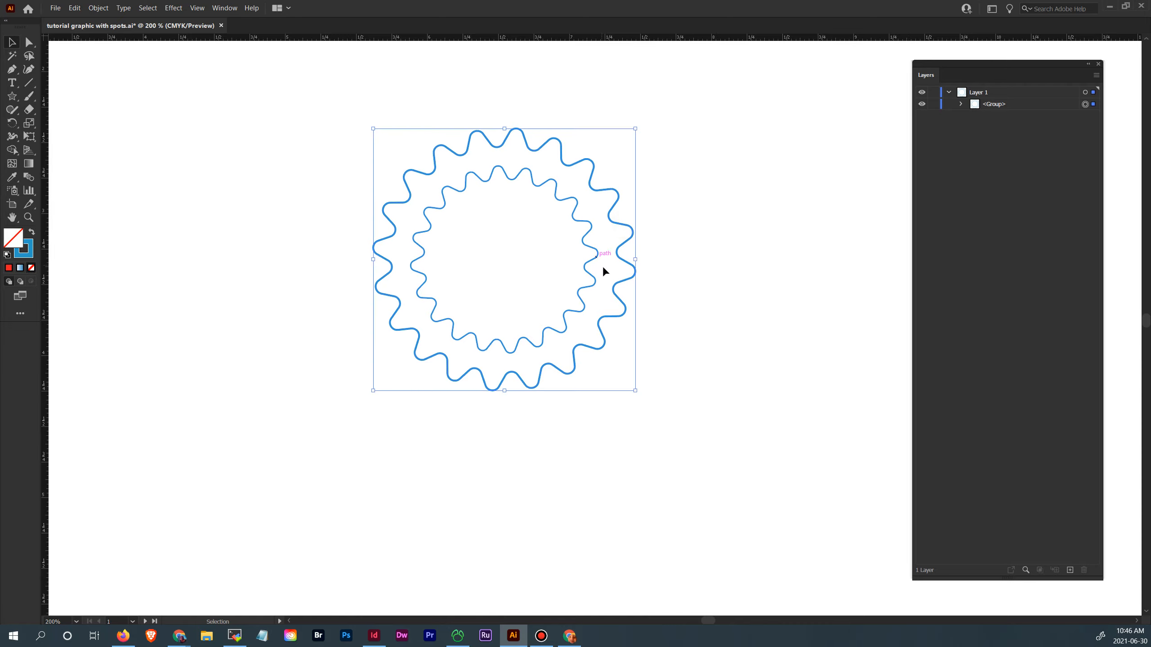
left_click(712, 290)
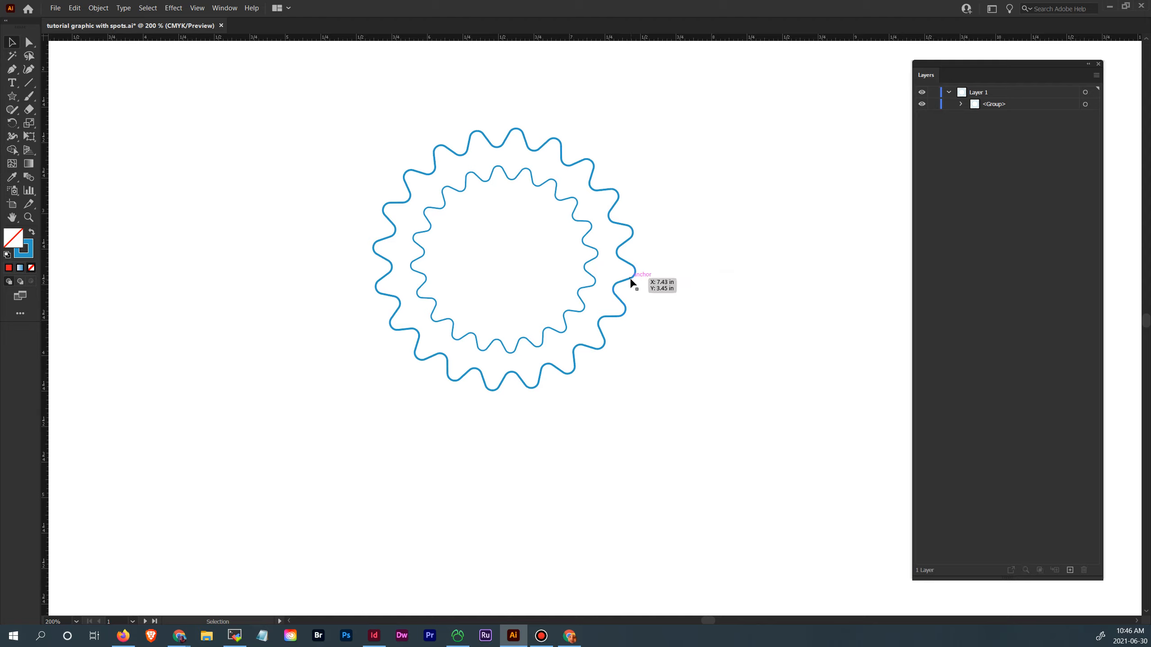
left_click(960, 104)
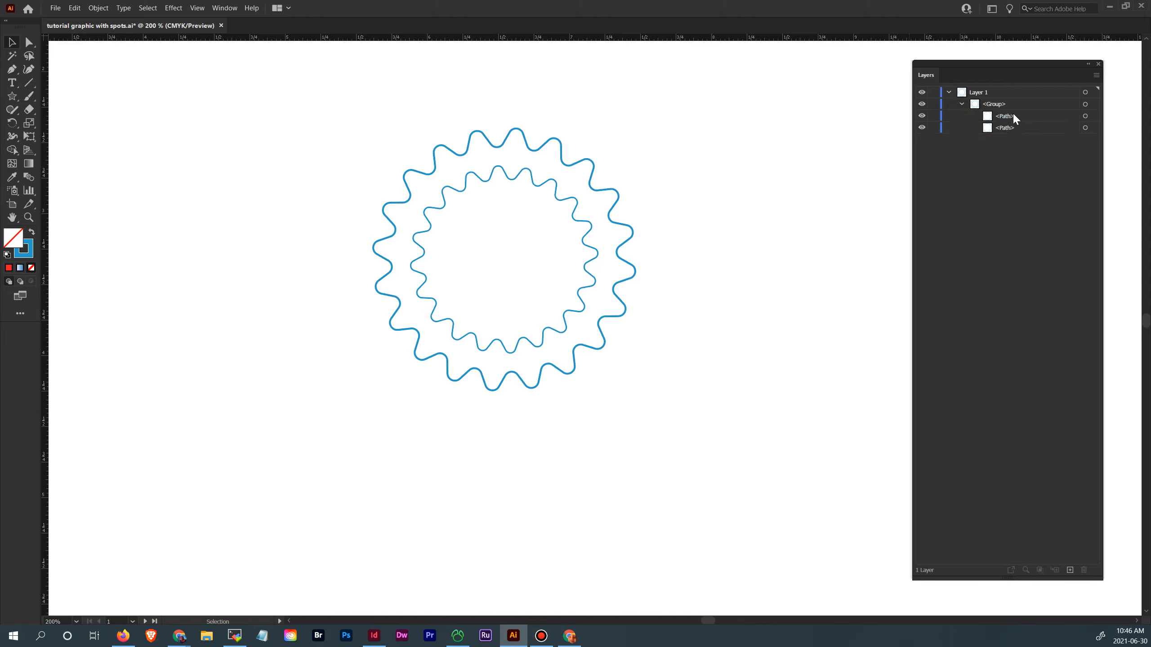
Select the grouped wavy circles and open the group in isolation mode
left_click(629, 244)
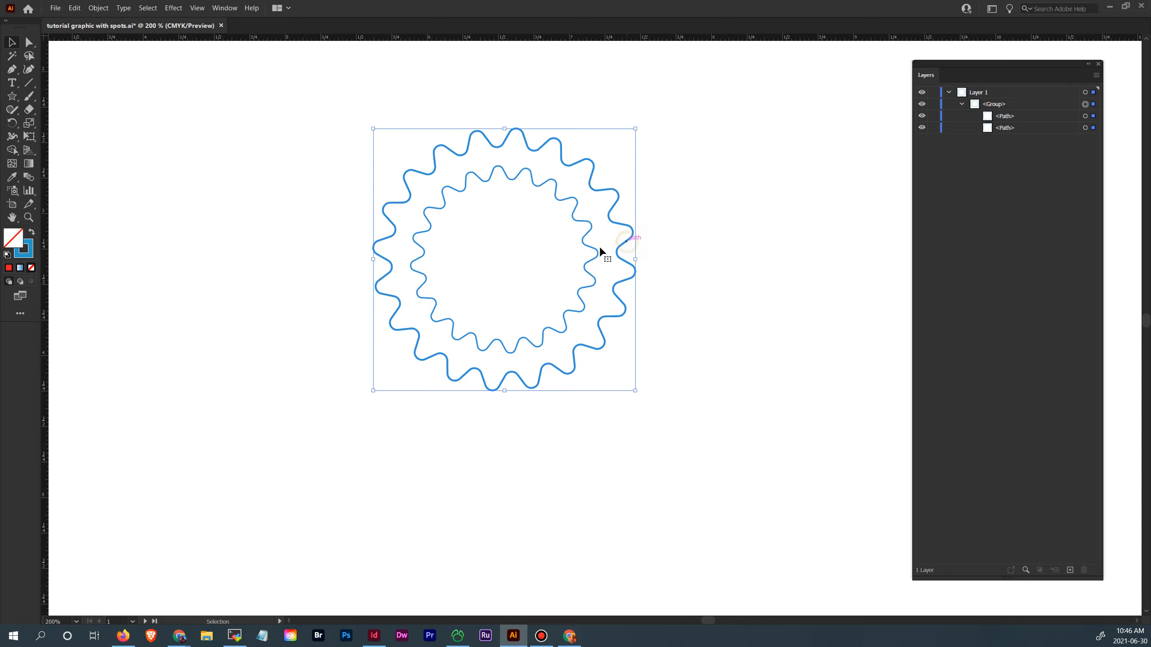
left_click(658, 257)
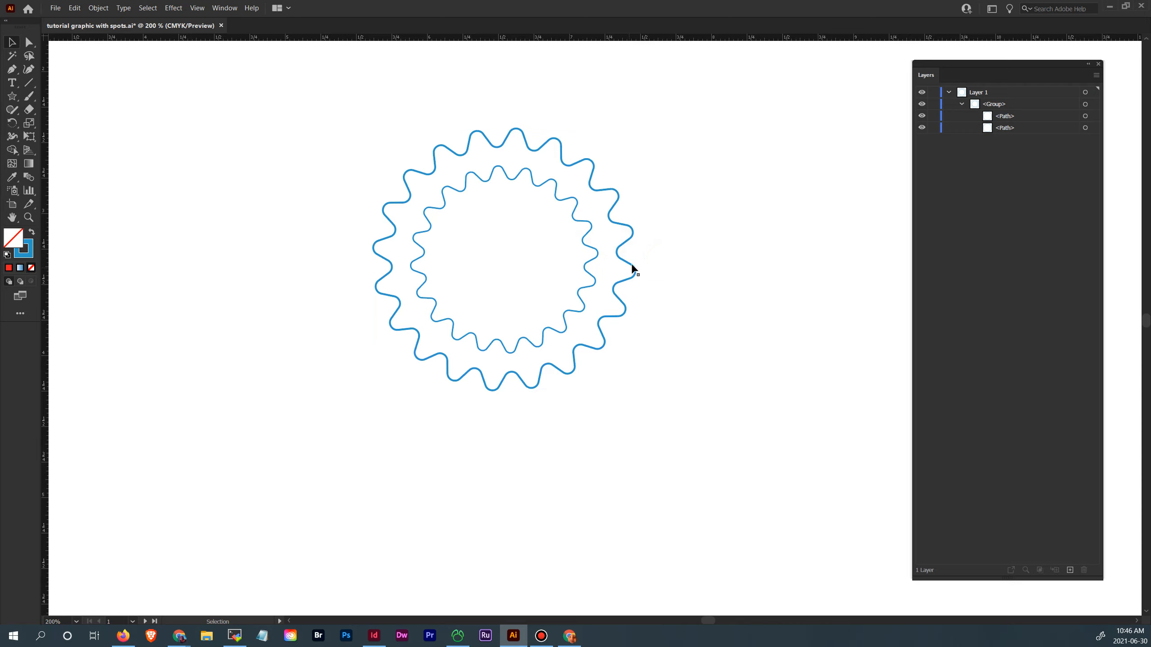
left_click(633, 268)
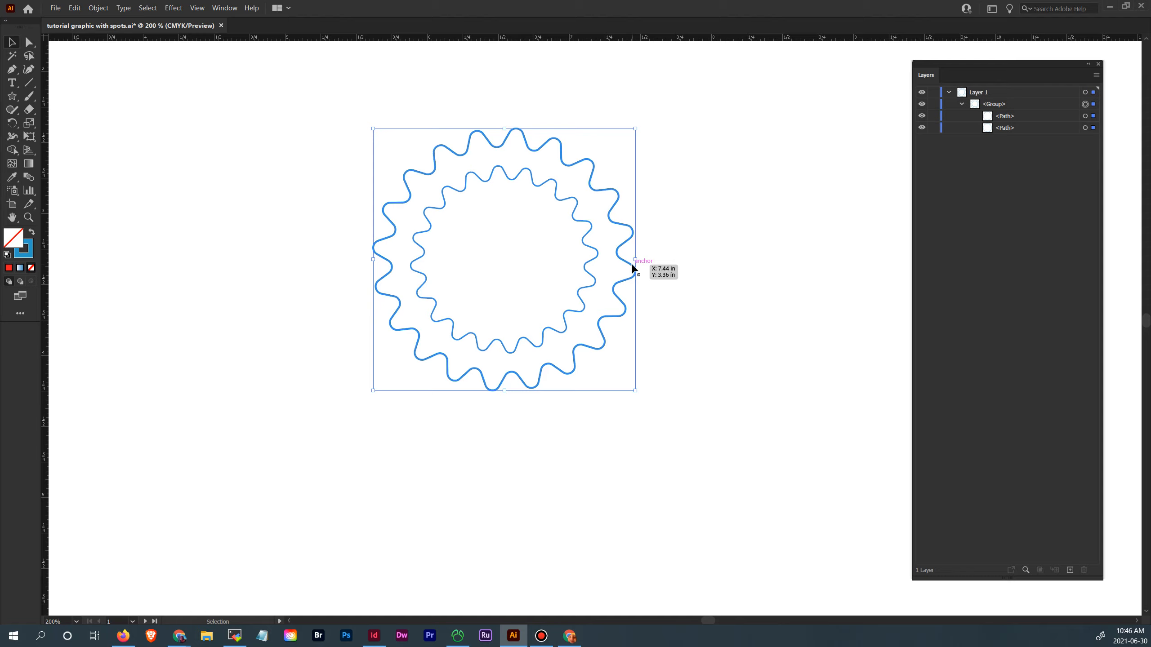
double_click(633, 268)
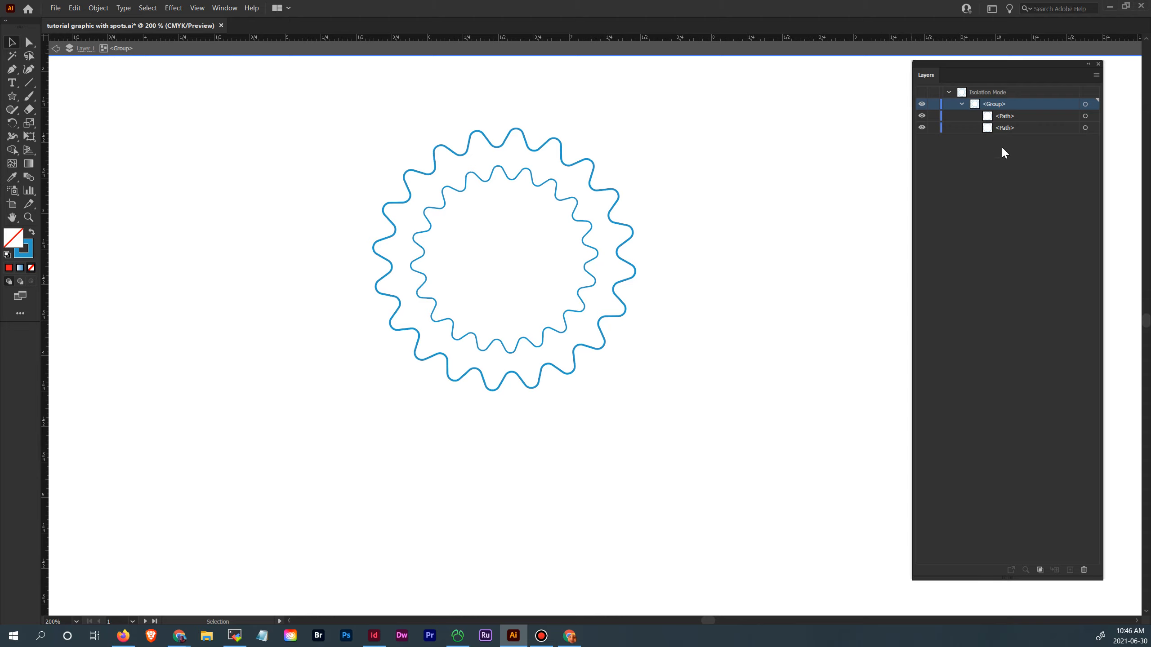
Rotate the inner wavy circle counterclockwise and fill it with red, and fill the outer wavy circle with blue
left_click(1086, 117)
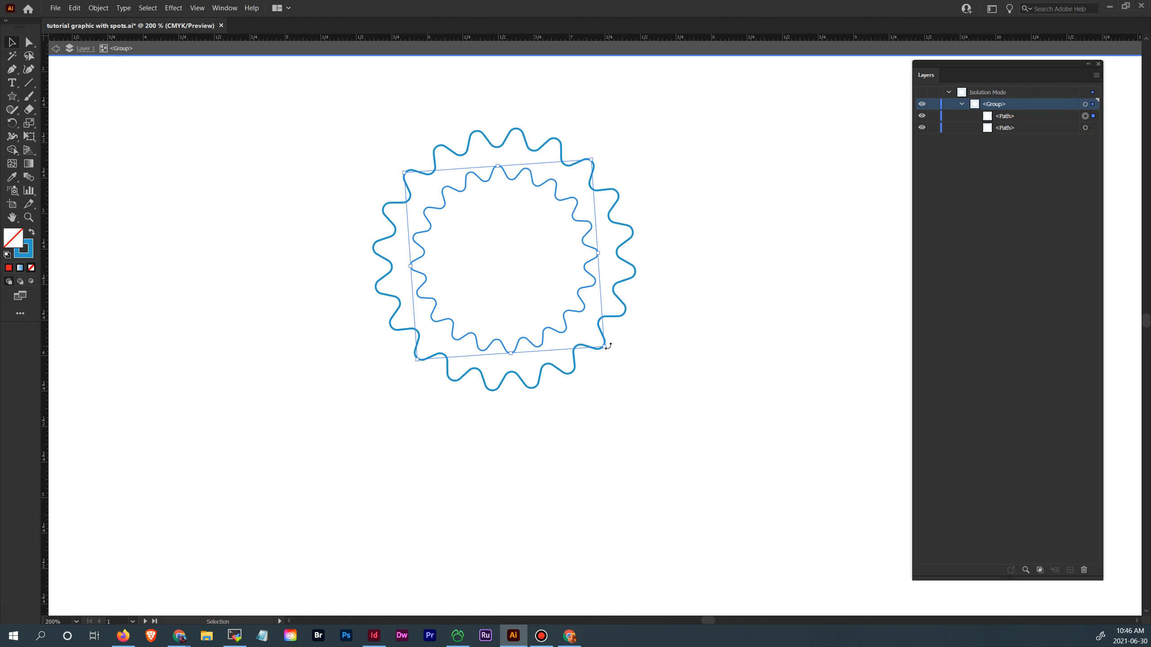
left_click_drag(607, 347, 621, 325)
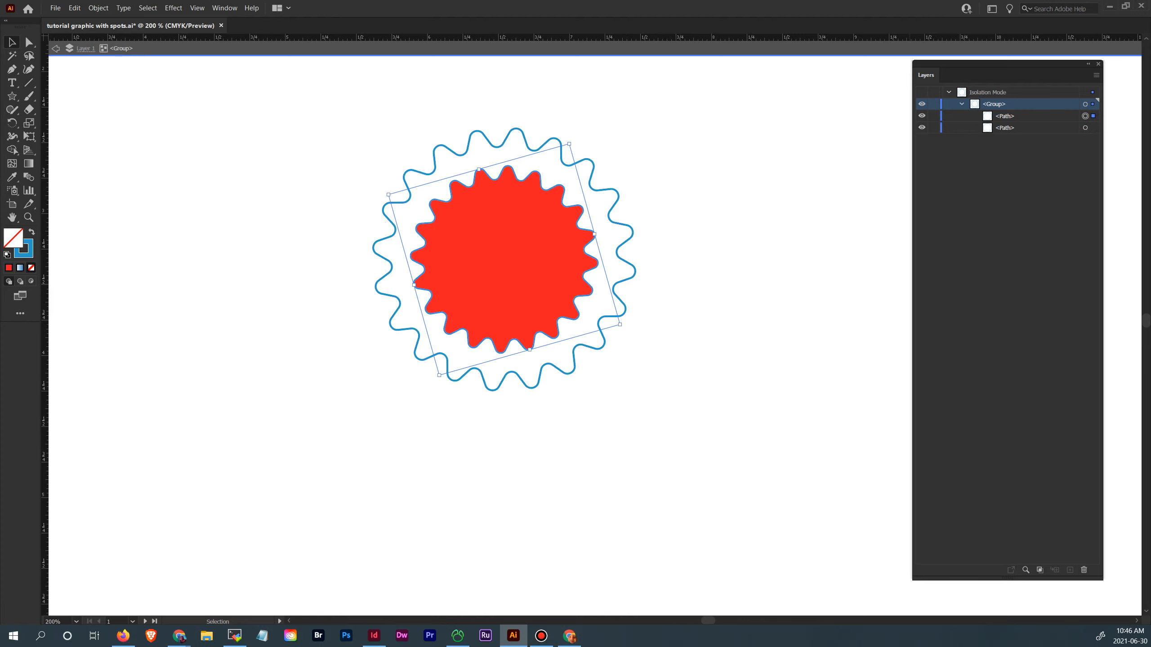
left_click(631, 238)
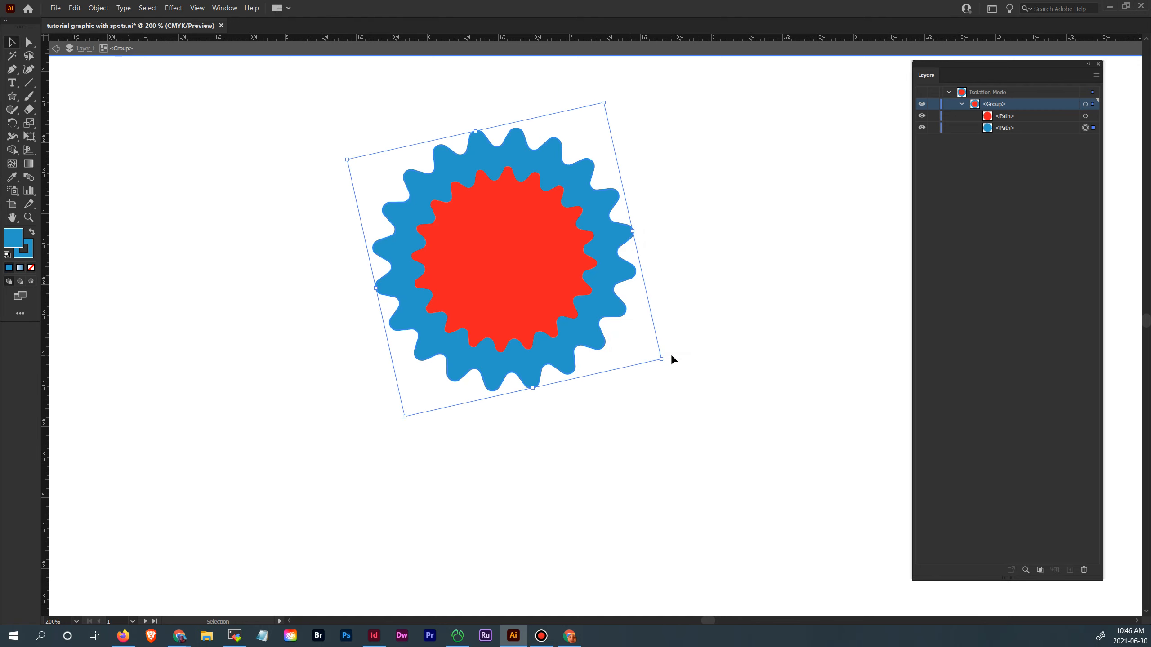
Try to enlarge only the blue outer wavy circle inside the isolated group and undo the scaling
left_click(645, 376)
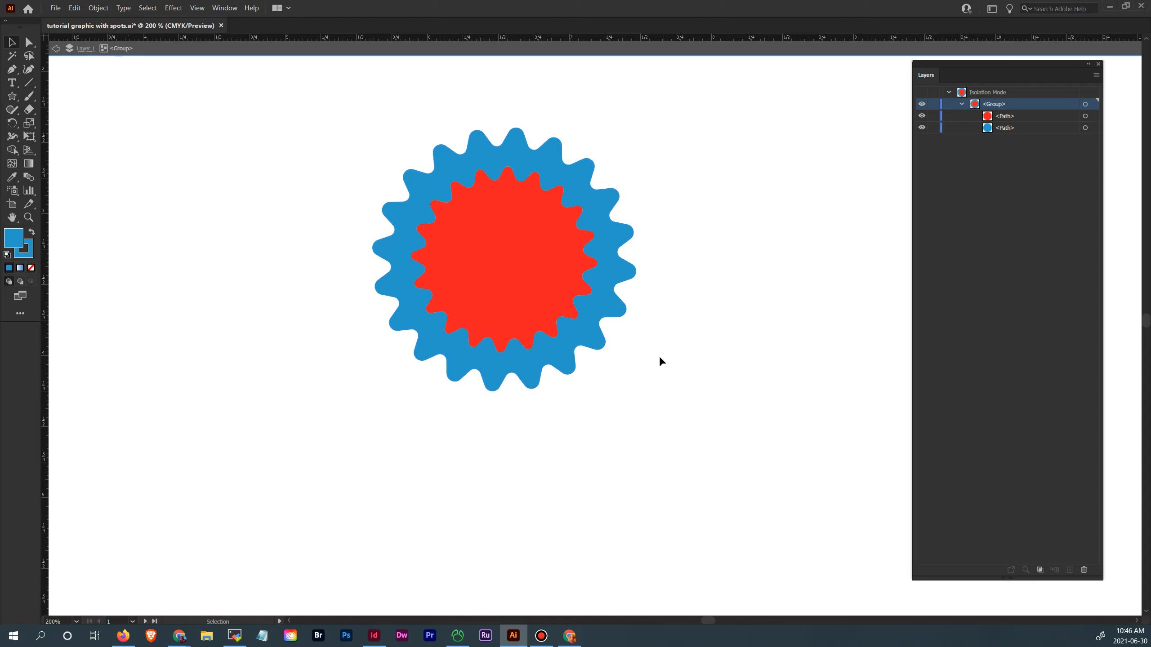
left_click(616, 315)
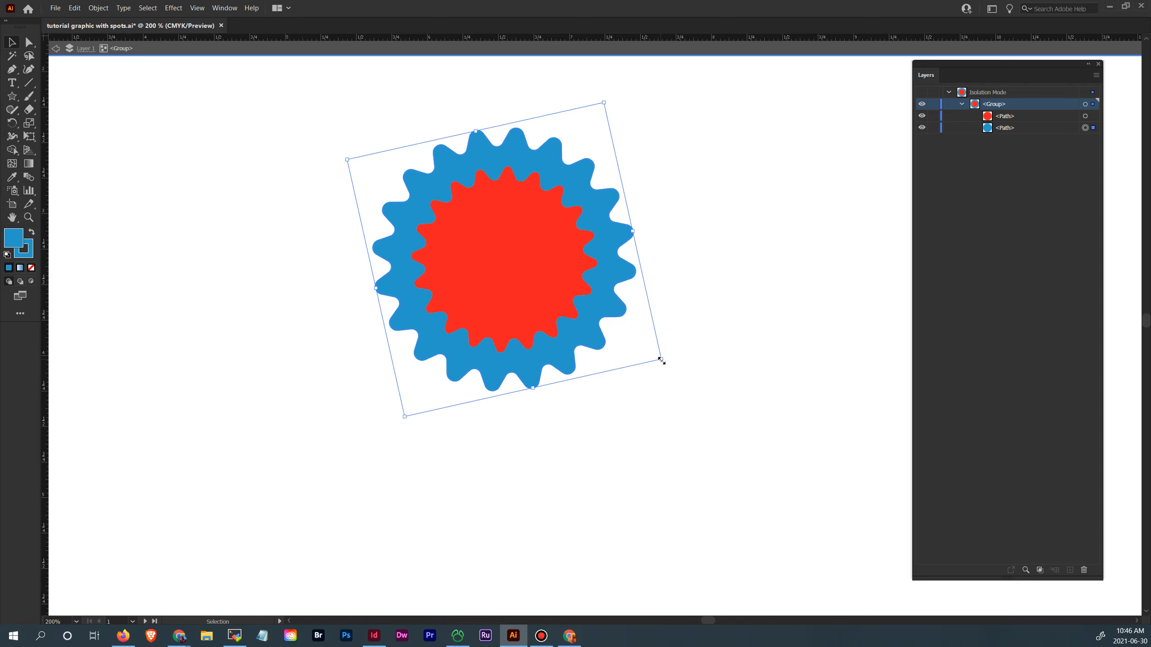
left_click_drag(662, 358, 714, 397)
key("ctrl+z")
left_click(690, 172)
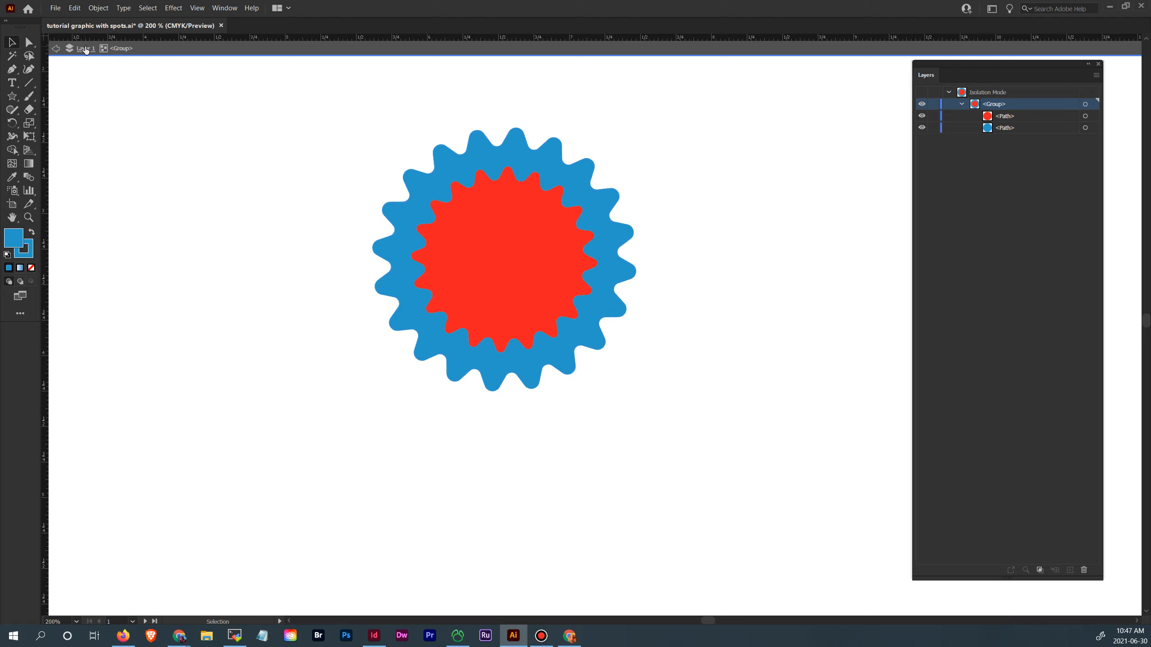
Leave isolation mode through Layer 1 back to the full artwork and select the wavy circles as a whole group
left_click(478, 179)
left_click(80, 49)
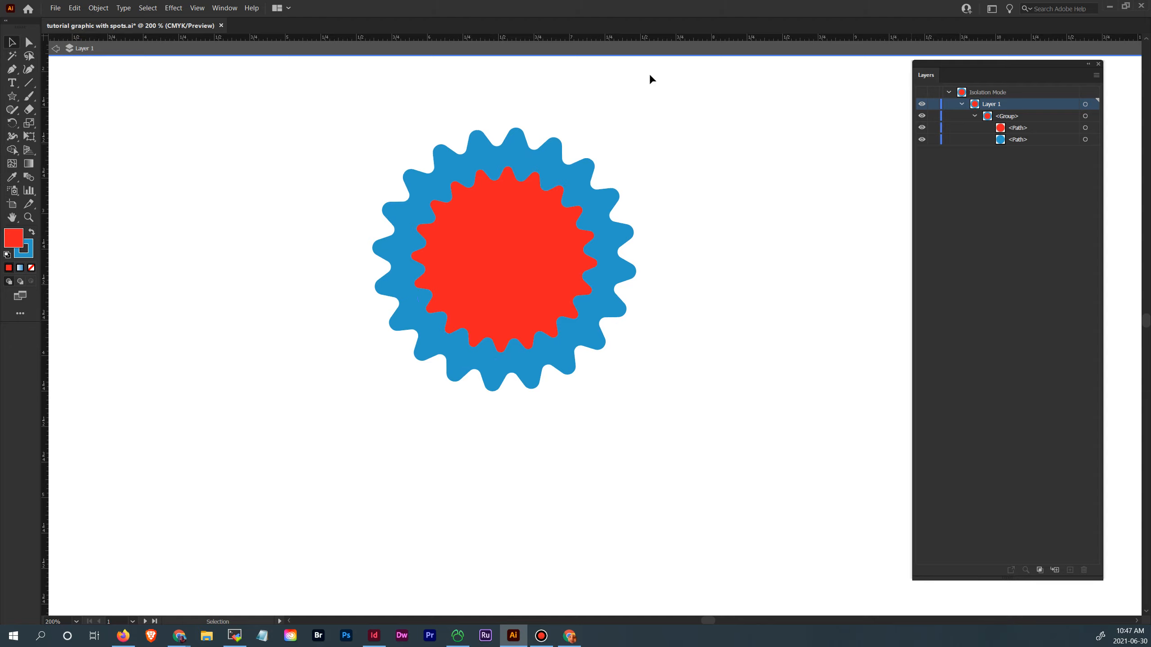
left_click(54, 48)
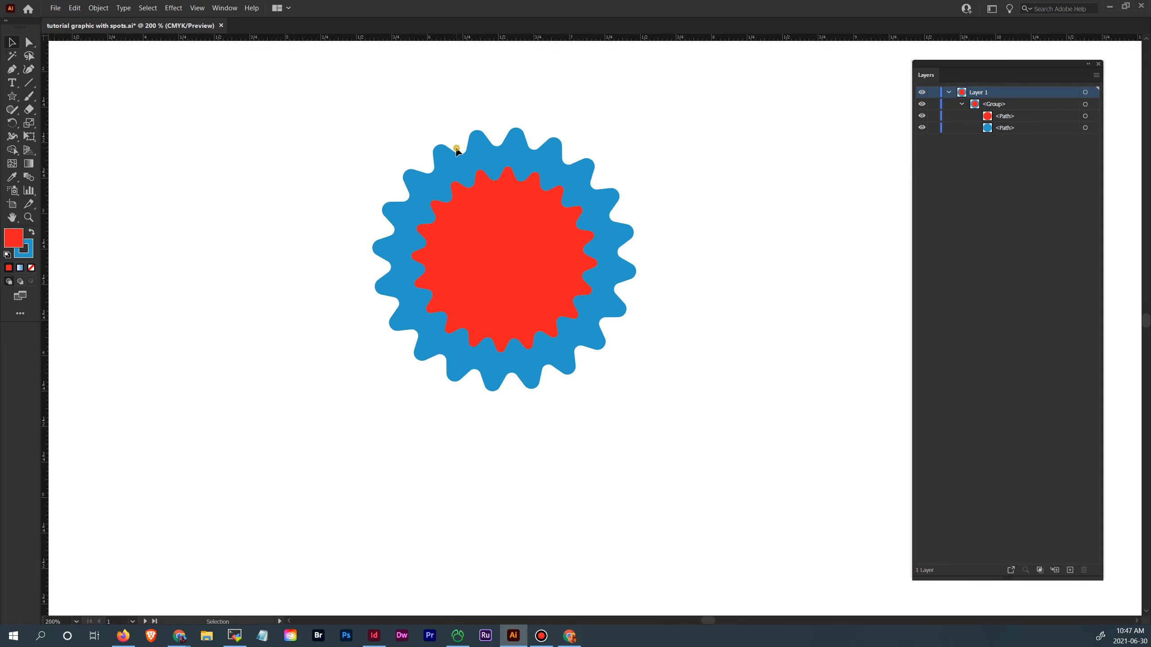
left_click(488, 160)
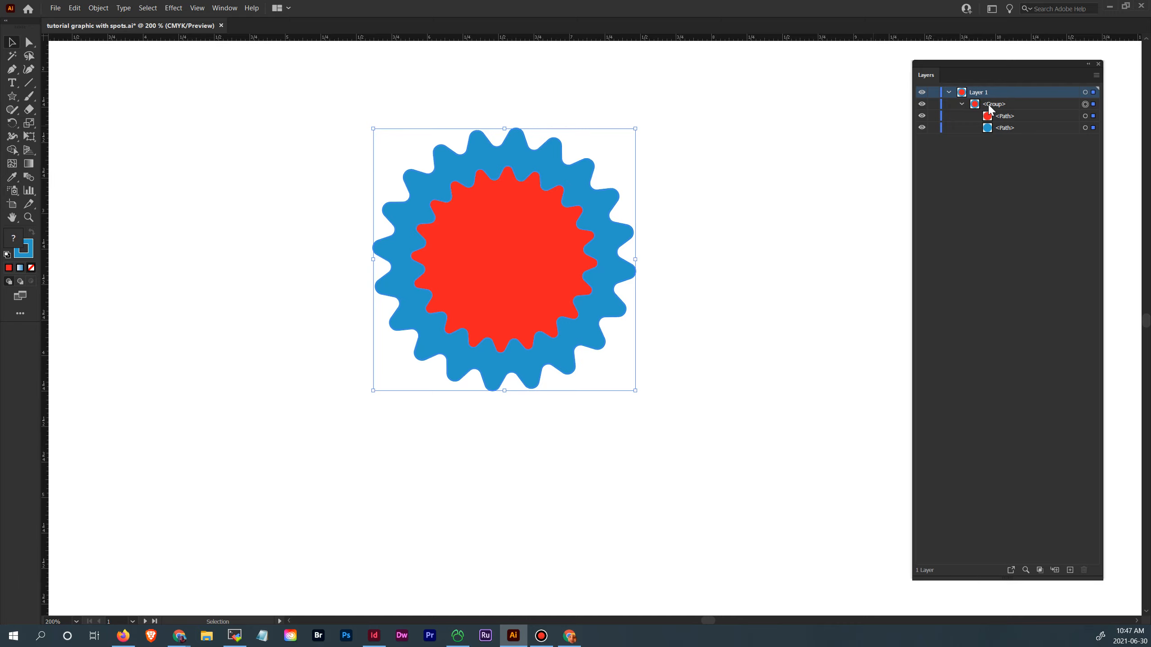
left_click(735, 172)
Duplicate the wavy circle group and place the copy beside the original on its right side
left_click_drag(852, 217, 702, 240)
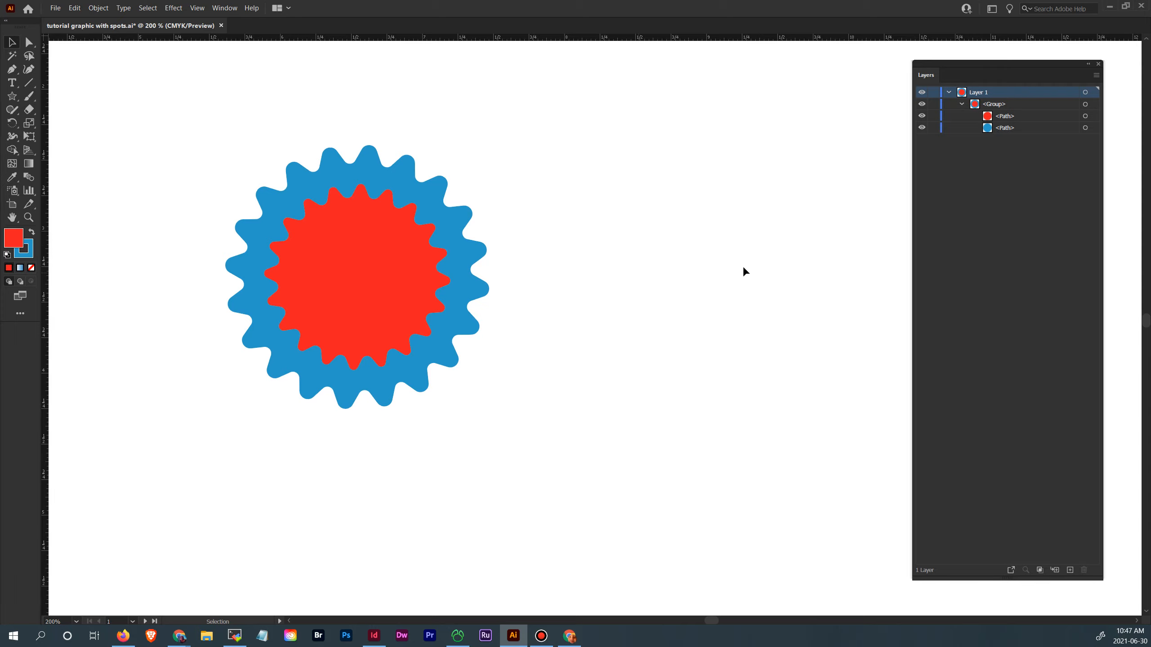
left_click(405, 261)
left_click_drag(403, 260, 770, 270)
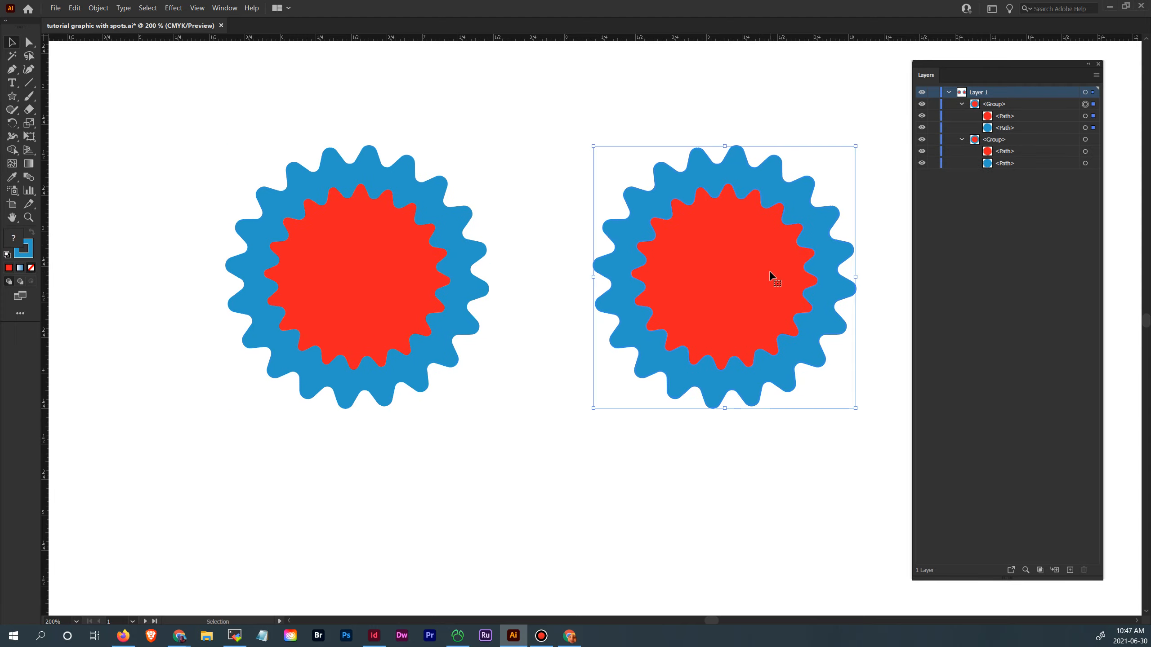
Turn the copied wavy circle group into a compound path
left_click(883, 176)
left_click_drag(874, 167, 768, 227)
left_click(104, 10)
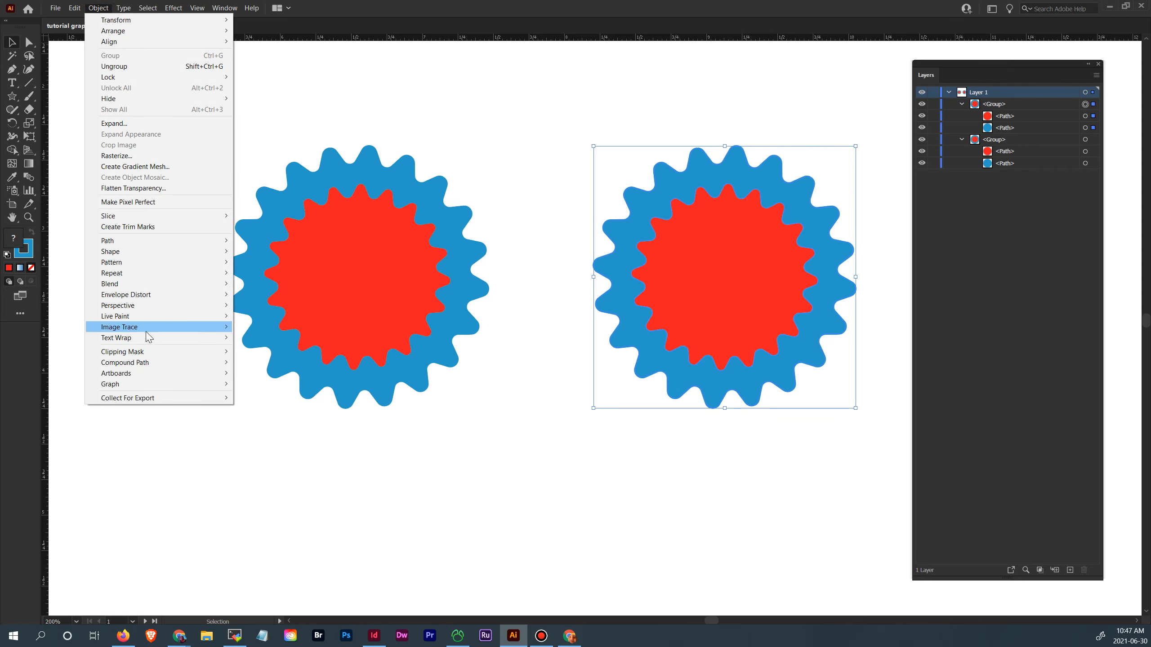
mouse_move(158, 366)
left_click(258, 363)
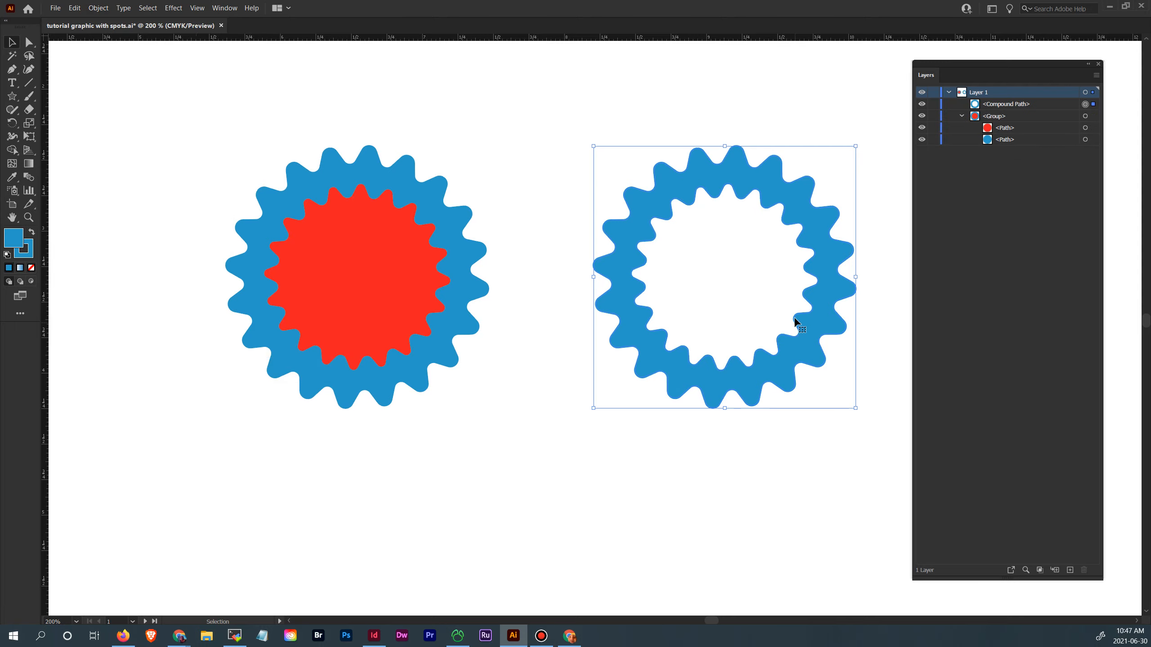
Select the compound path, try to shift it slightly, and undo the move
left_click(1025, 205)
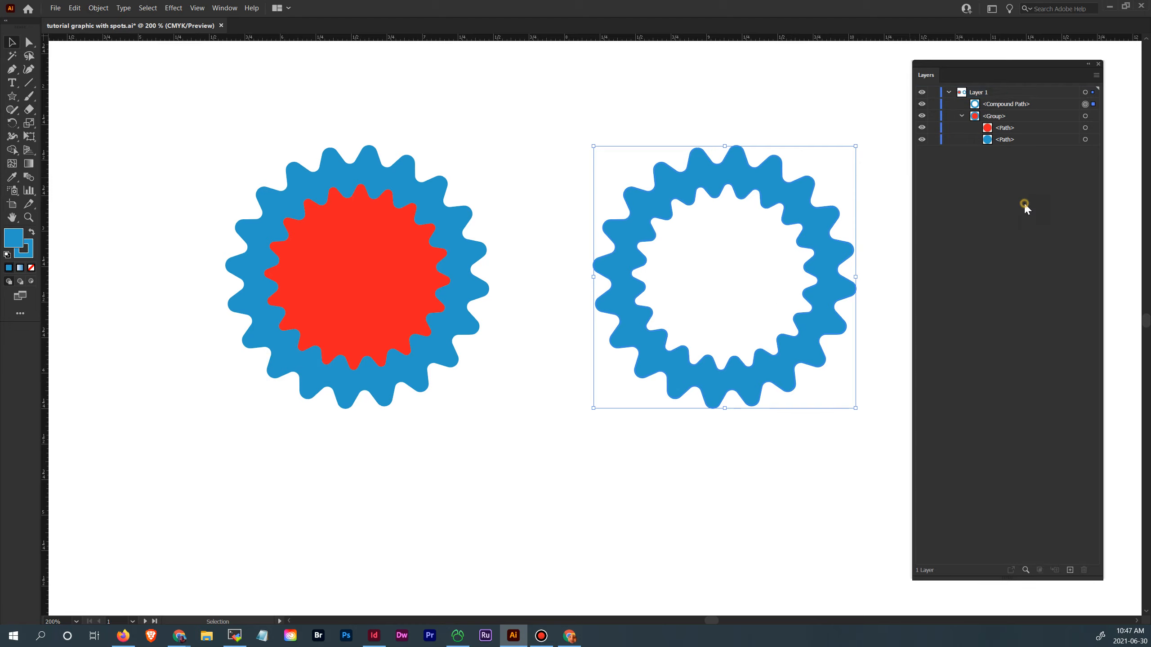
left_click(1021, 105)
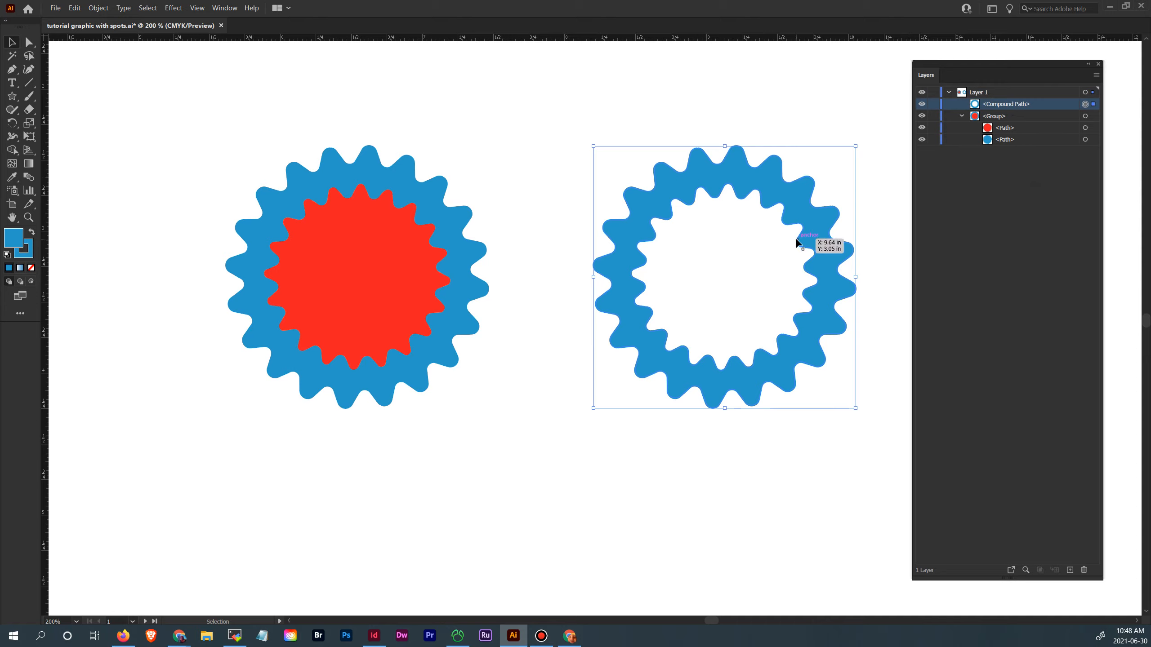
left_click_drag(799, 236, 793, 227)
key("ctrl+z")
Compare selecting the original group and the compound path, and examine the commands for making and releasing a compound path
left_click(430, 282)
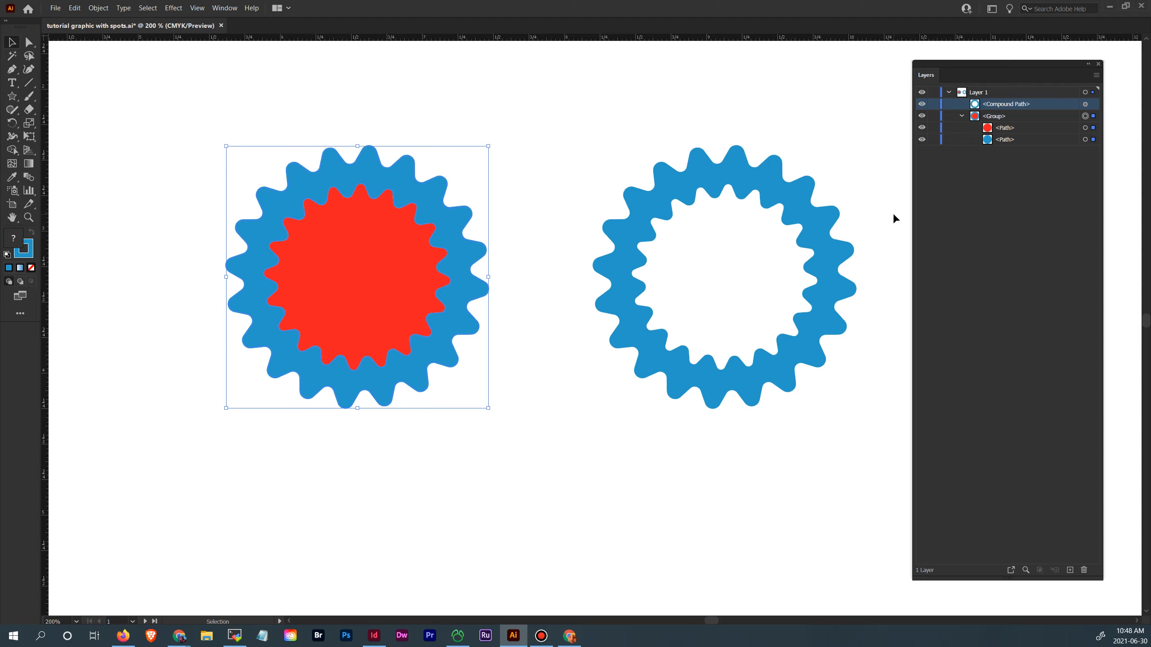
left_click(829, 234)
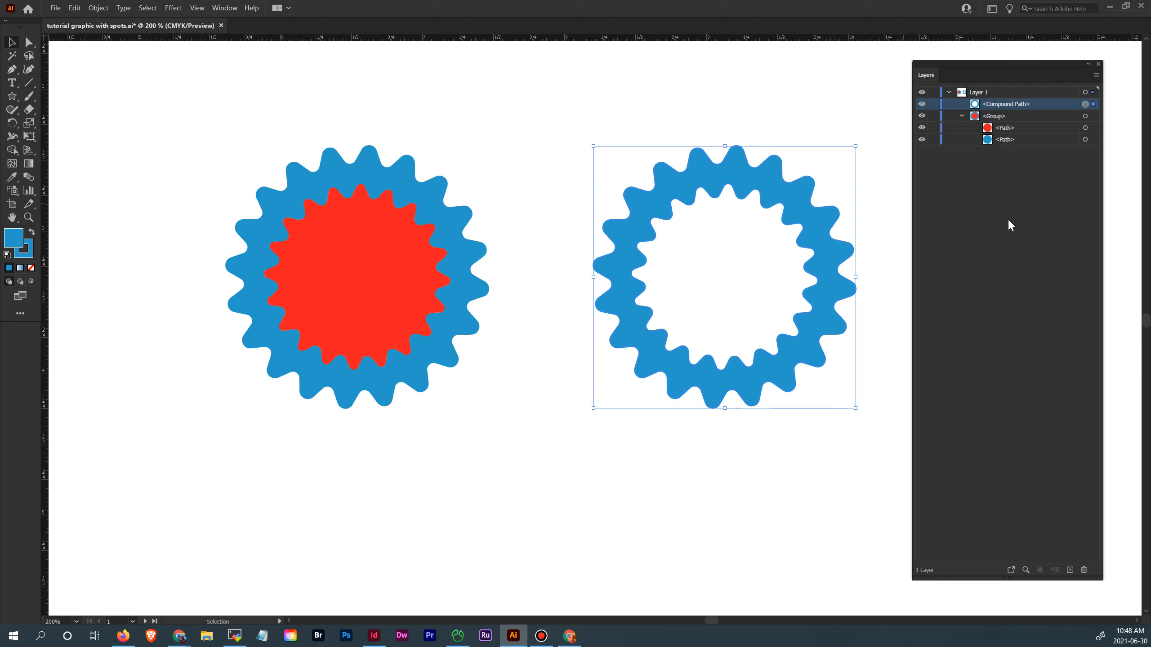
right_click(779, 197)
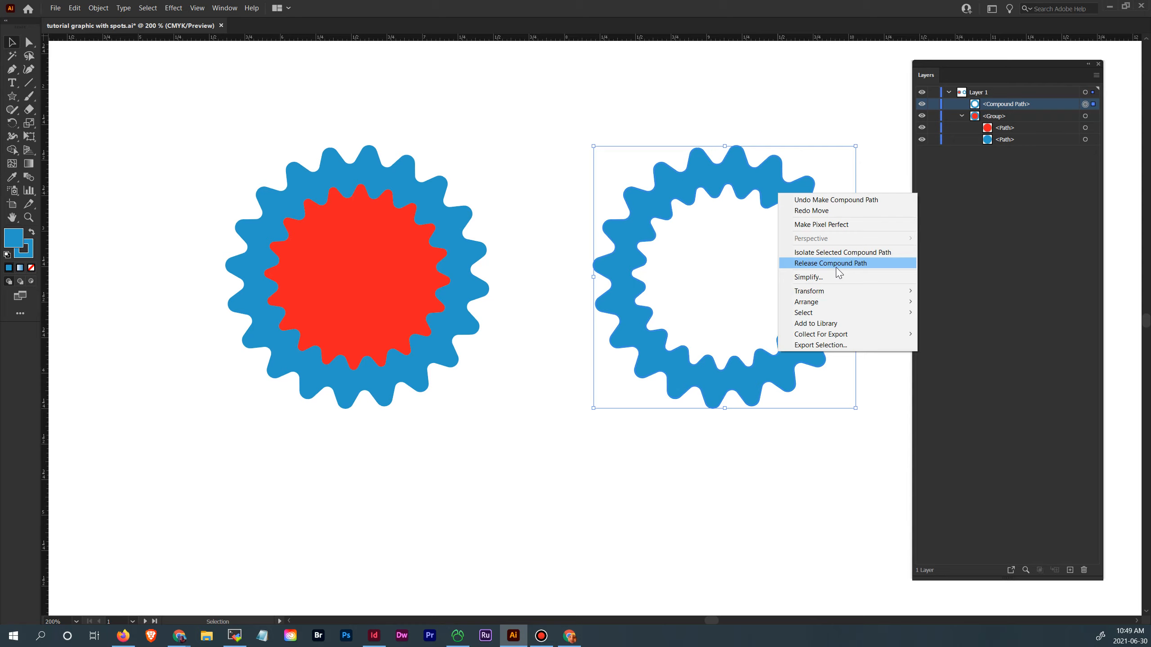
right_click(747, 175)
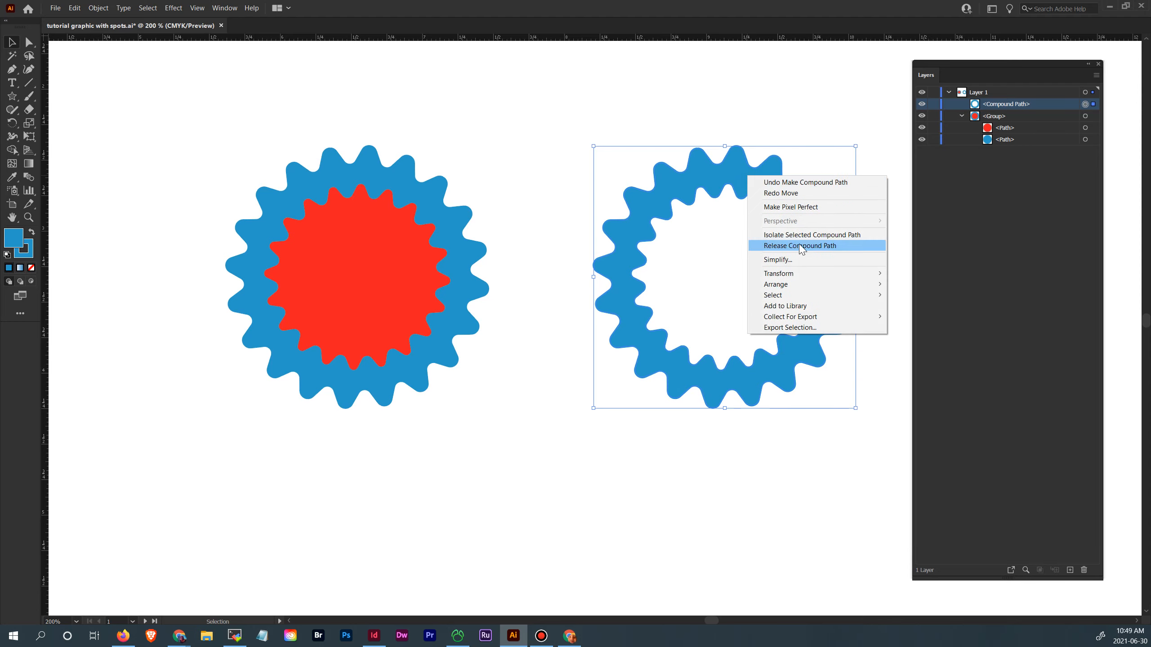
left_click(105, 8)
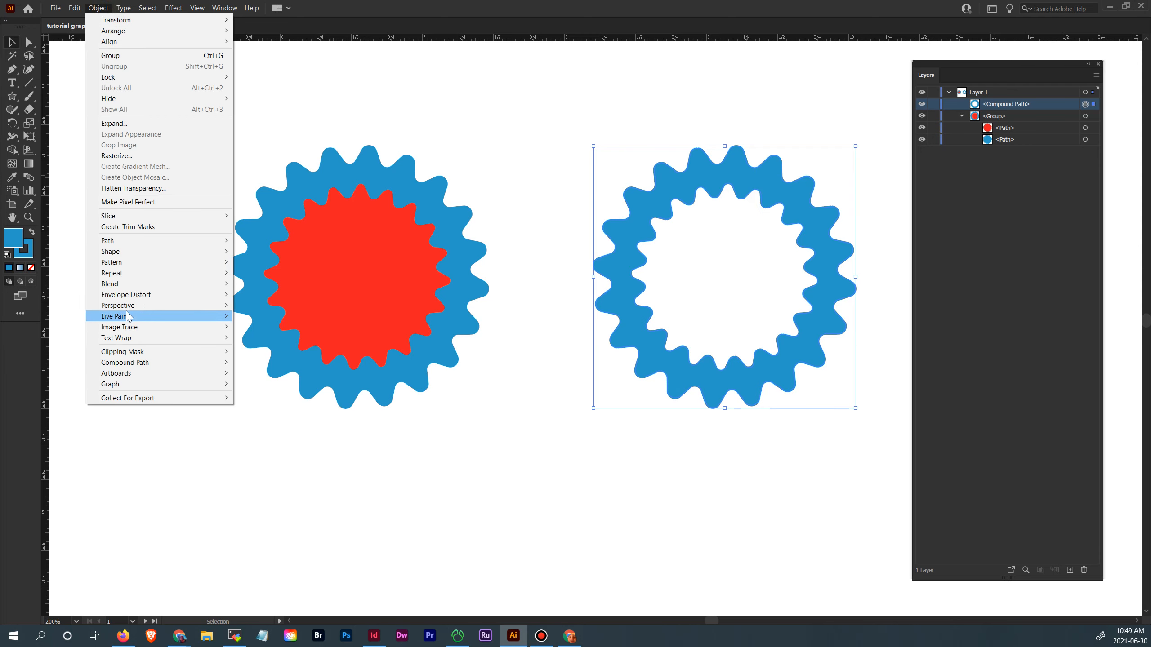
mouse_move(140, 365)
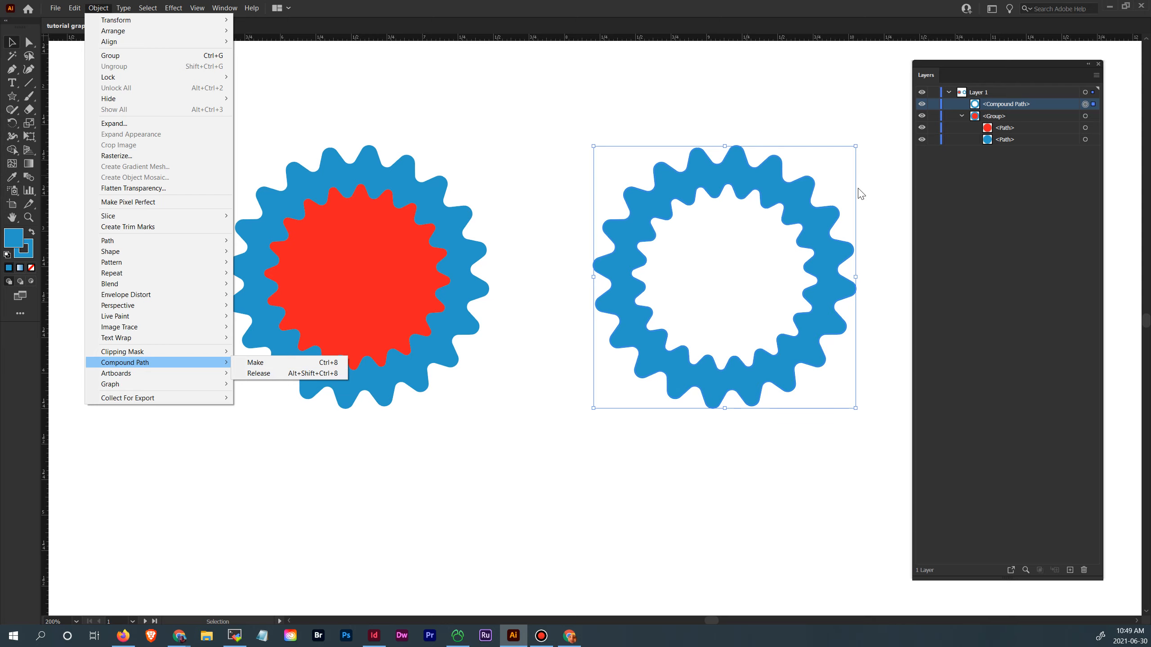
left_click(881, 201)
Open the compound path in isolation mode and move its inner wavy path diagonally down and to the right
double_click(826, 231)
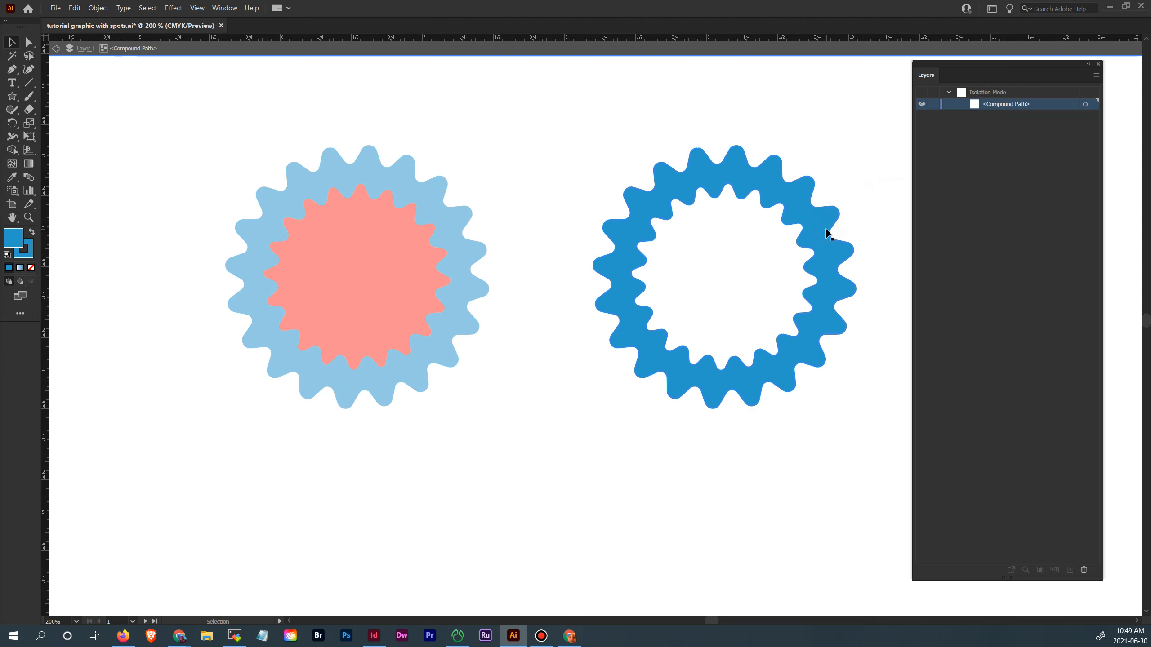
left_click(825, 237)
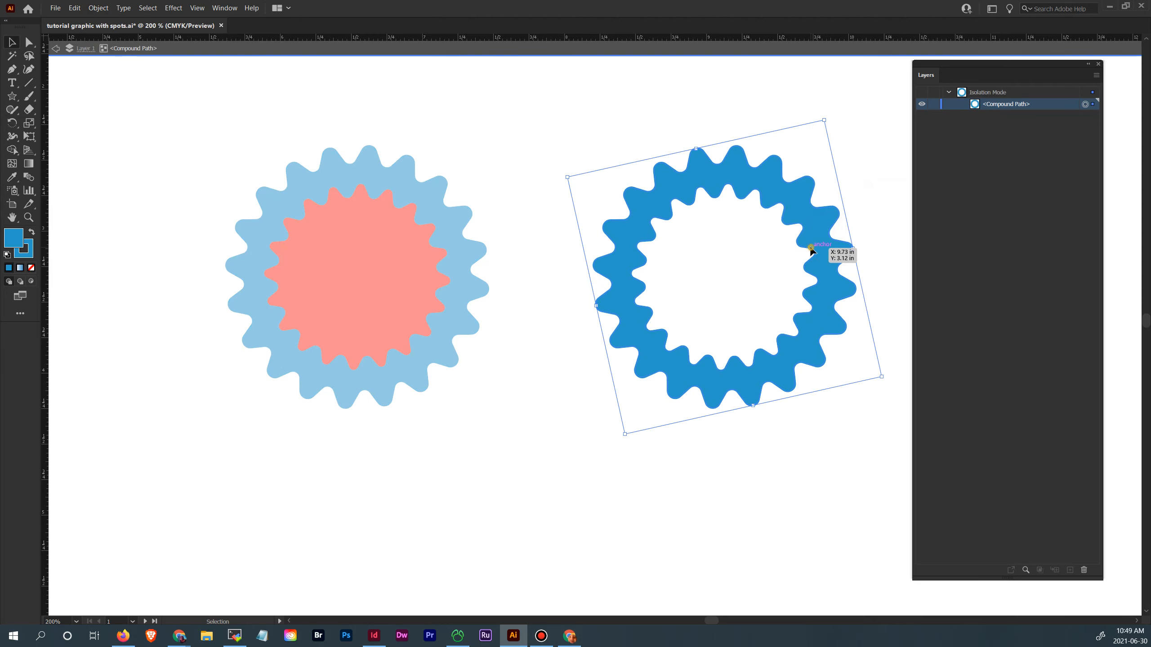
left_click(811, 247)
left_click_drag(810, 248, 876, 329)
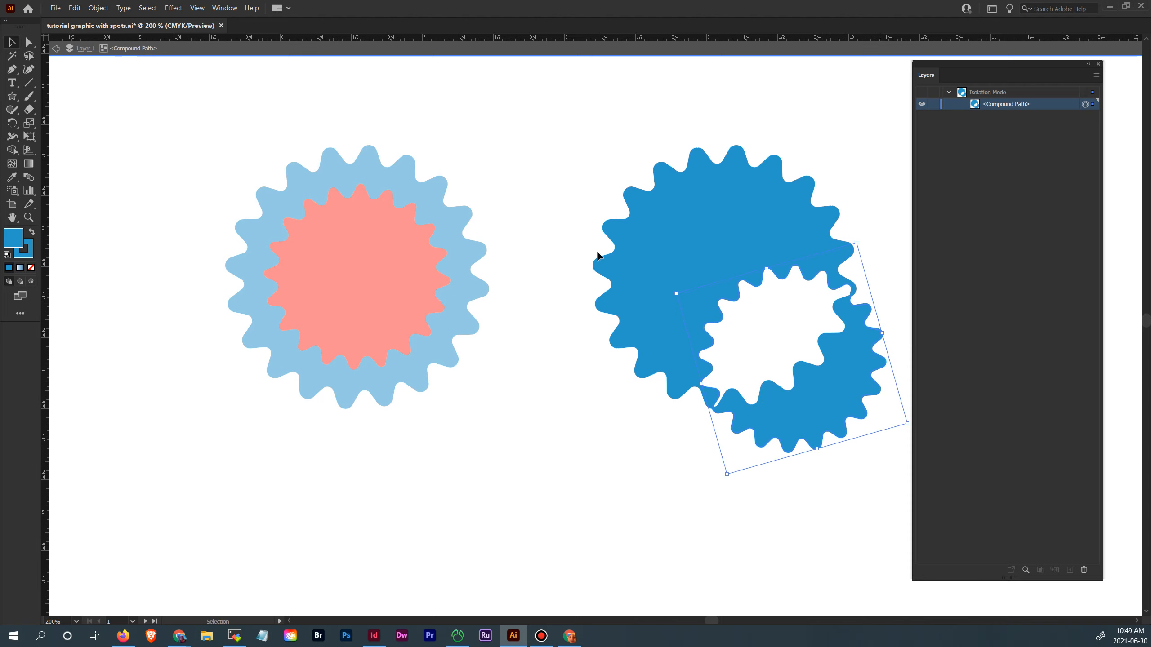
Shift one anchor point of the inner wavy path, move the path back inside the outer one, and return to the Layer 1 level
left_click(28, 42)
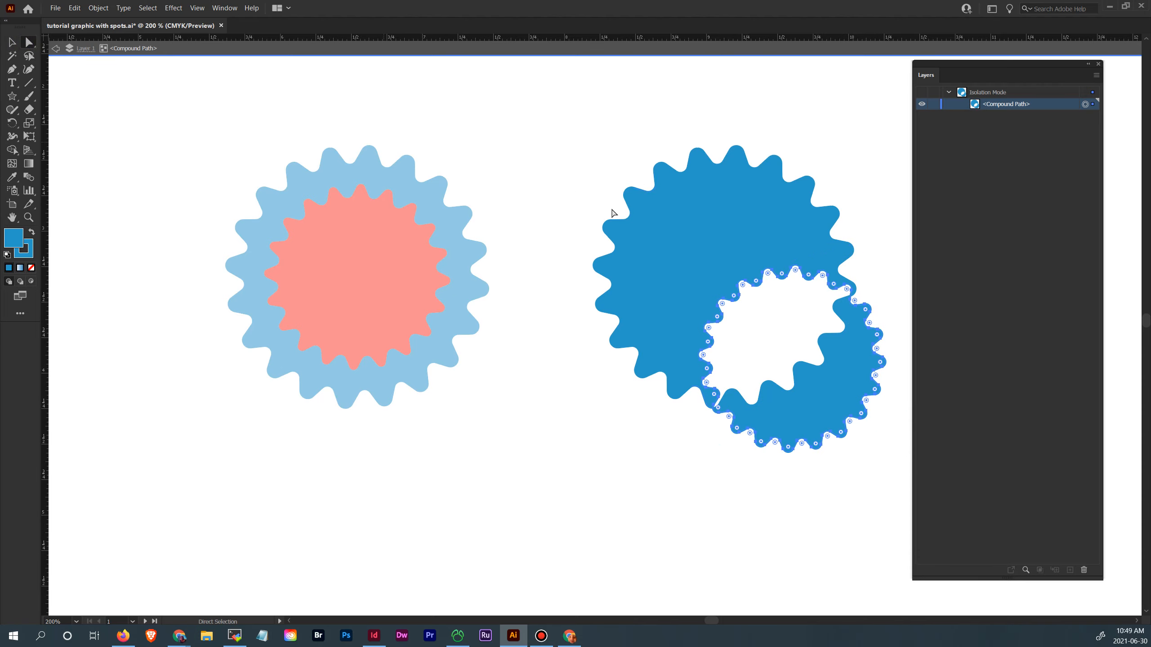
mouse_move(859, 308)
left_mouse_down()
mouse_move(848, 316)
mouse_move(836, 298)
mouse_move(852, 305)
left_mouse_up()
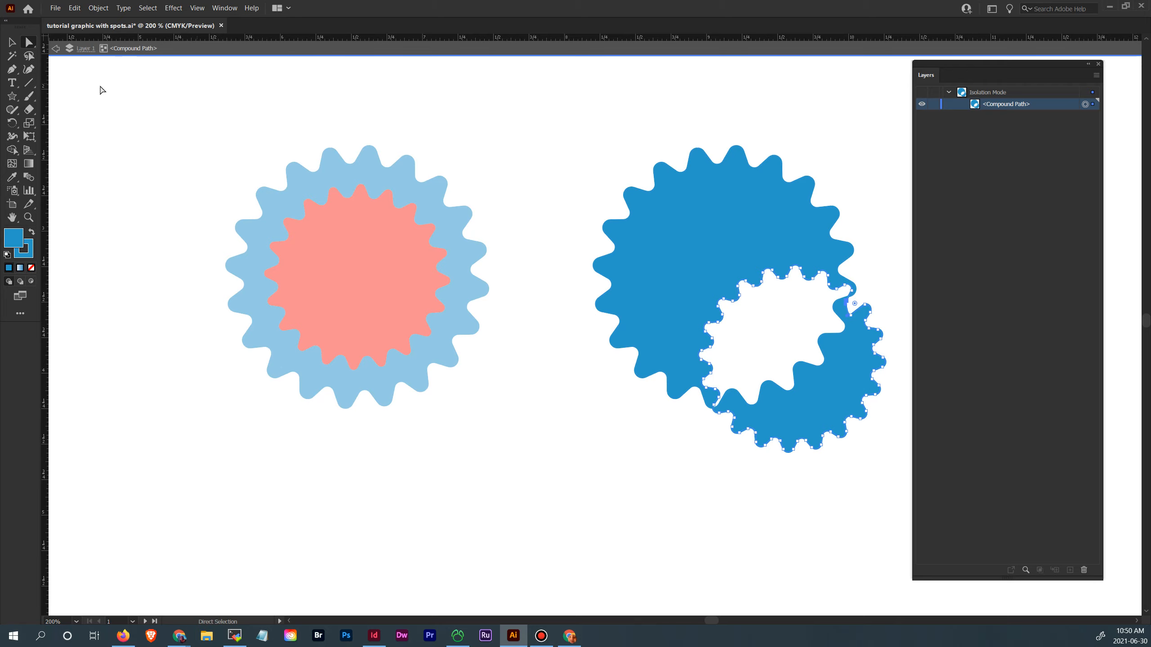
left_click(12, 43)
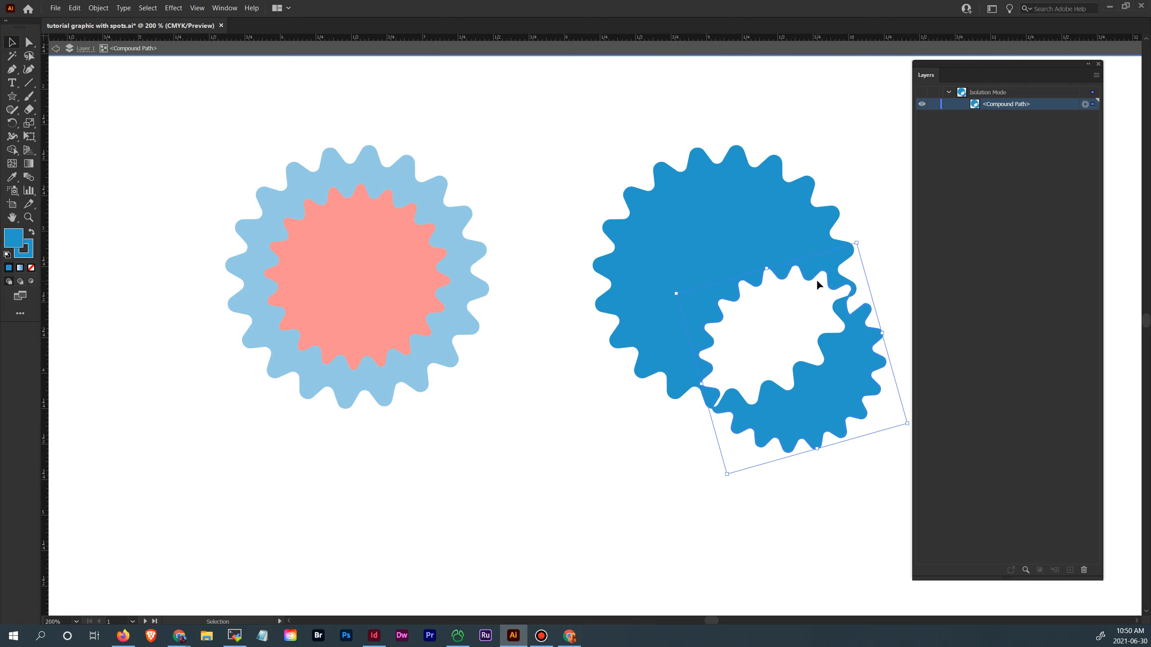
left_click_drag(818, 279, 743, 205)
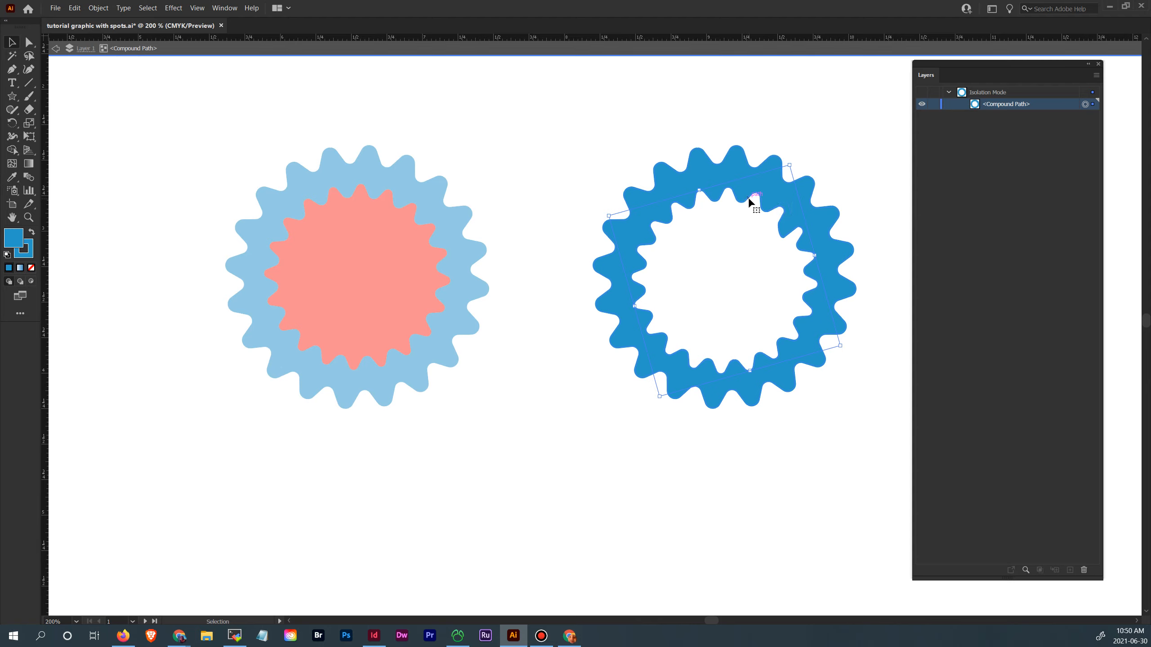
left_click(85, 48)
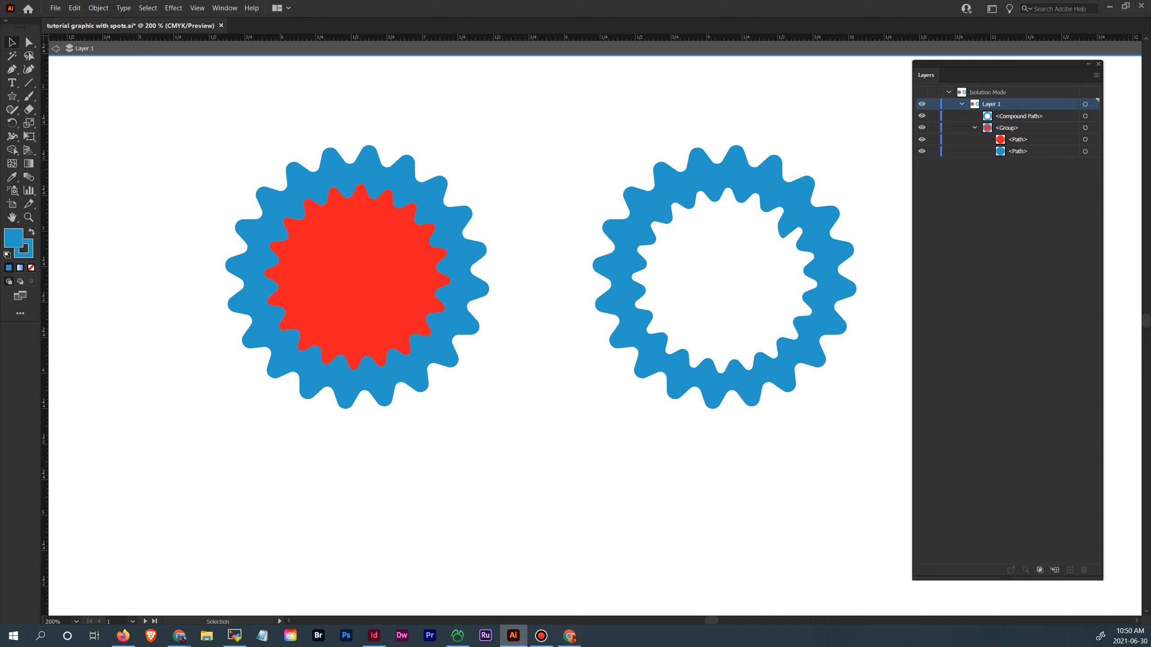
left_click_drag(1150, 86, 814, 77)
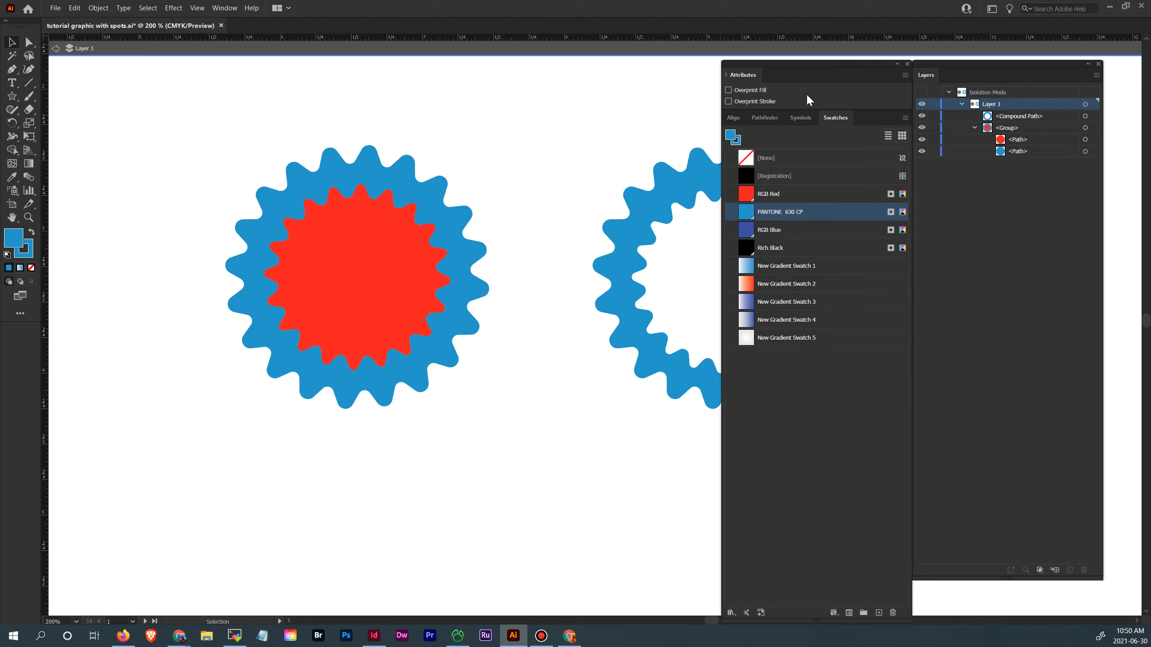
left_click_drag(820, 64, 811, 45)
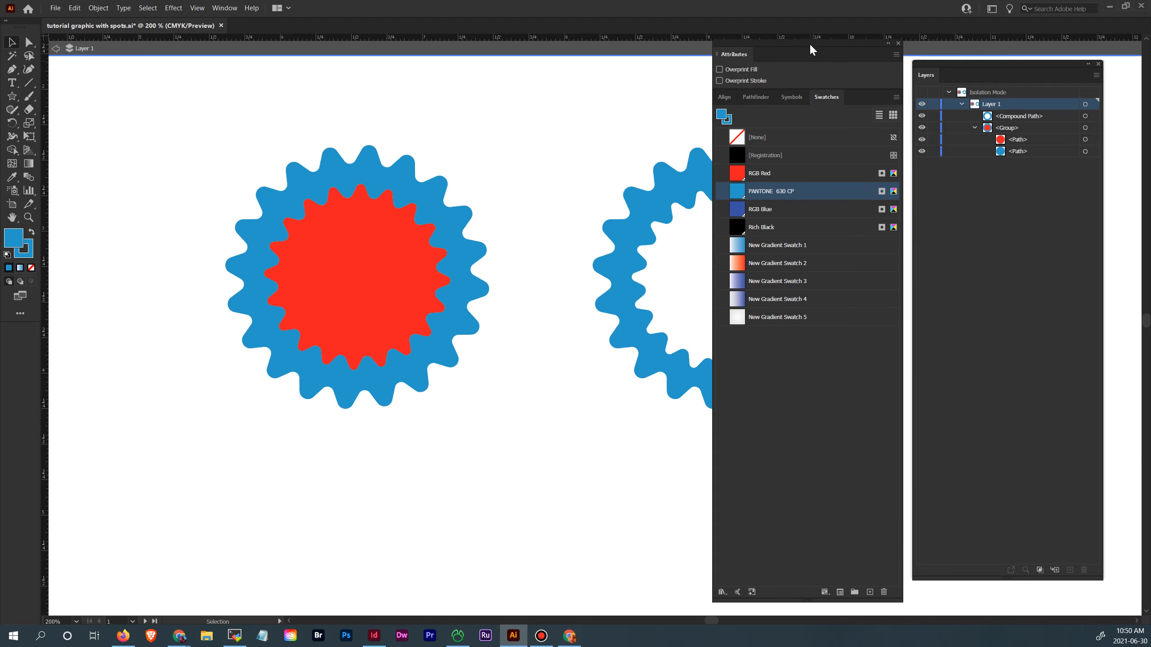
left_click(899, 43)
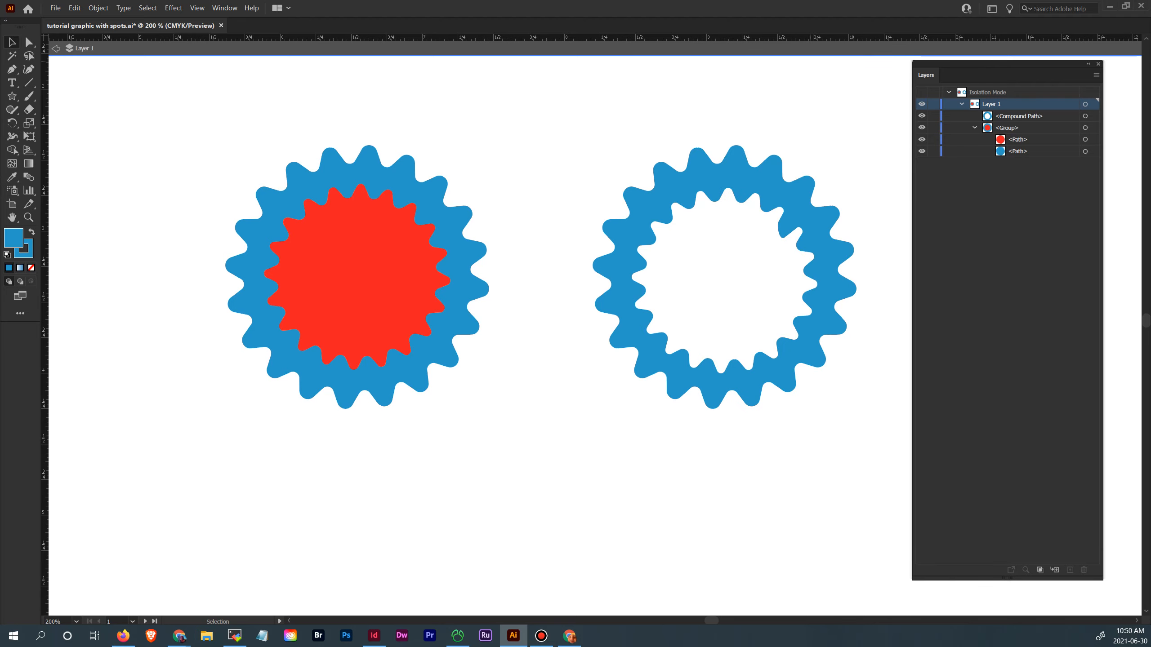
Show the Pathfinder options and place them above the gap between the two wavy shapes
key("shift+ctrl+F9")
left_click_drag(825, 104, 573, 89)
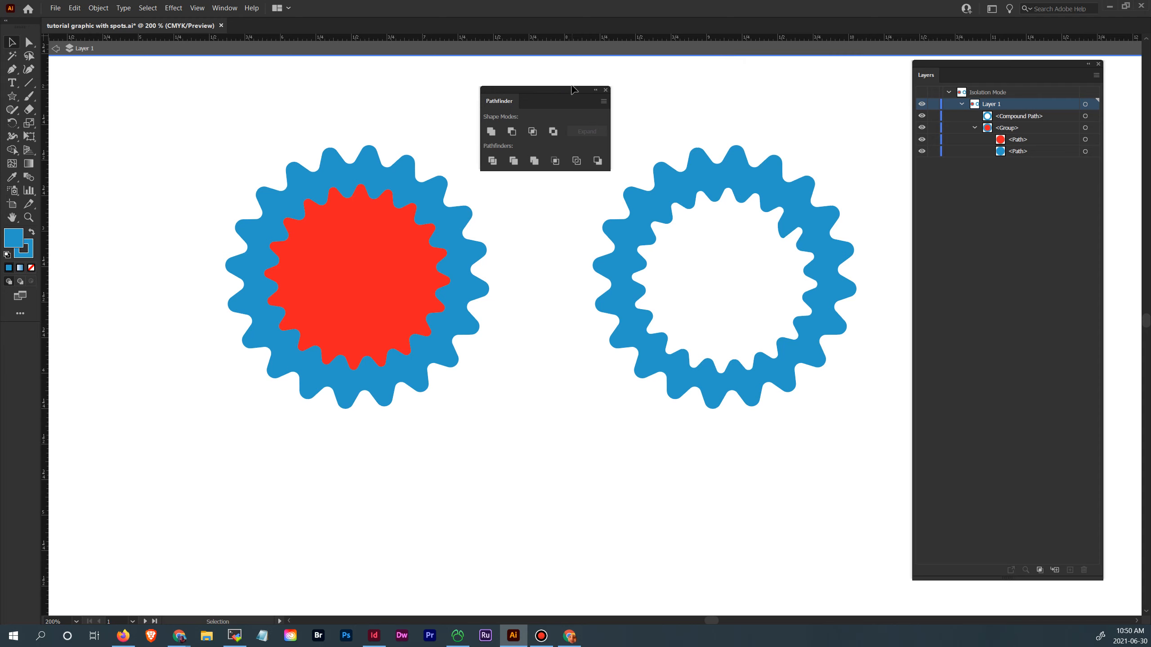
left_click(225, 8)
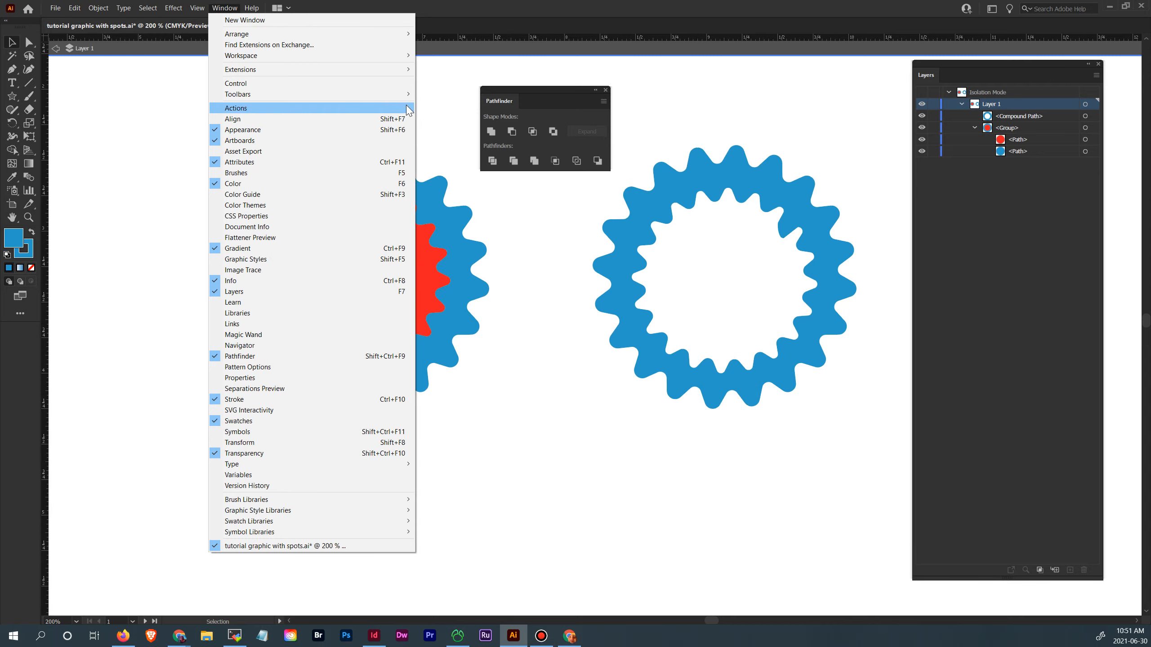
left_click_drag(540, 87, 568, 88)
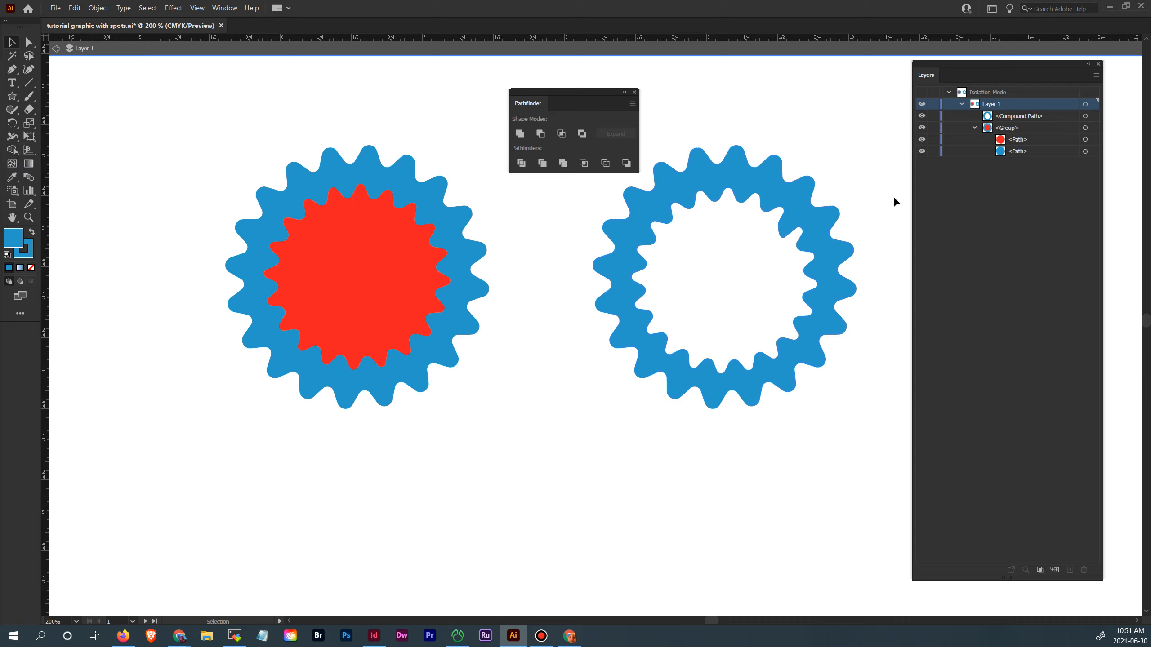
Delete the wavy circle group and the compound path from Layer 1
left_click_drag(692, 262, 232, 309)
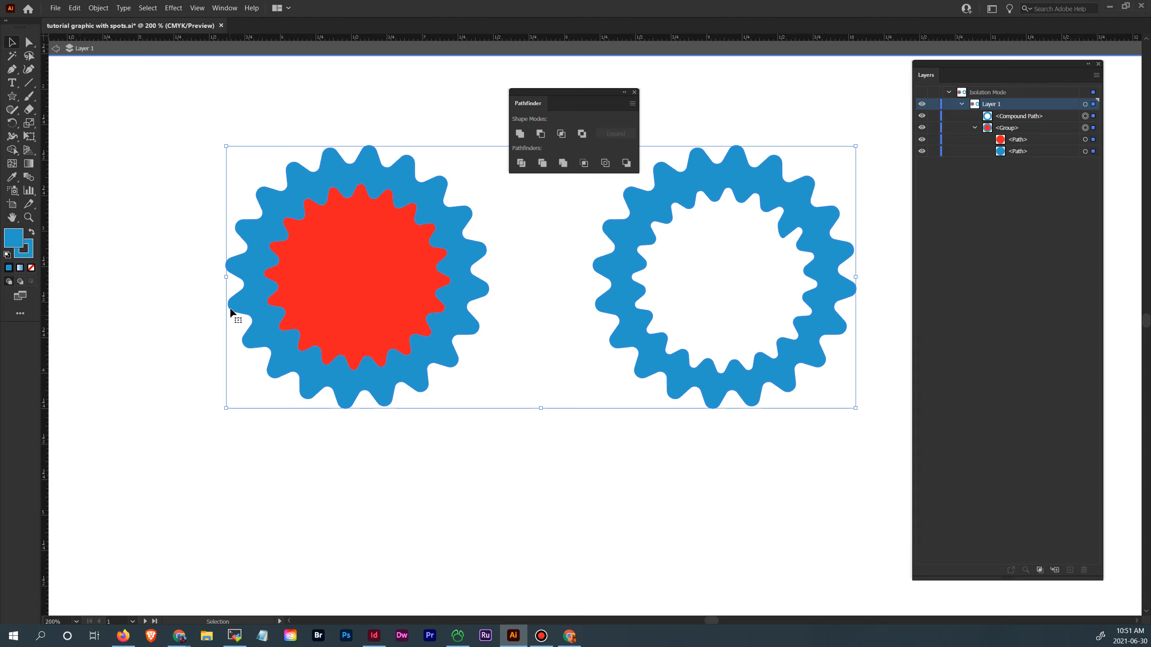
key("Delete")
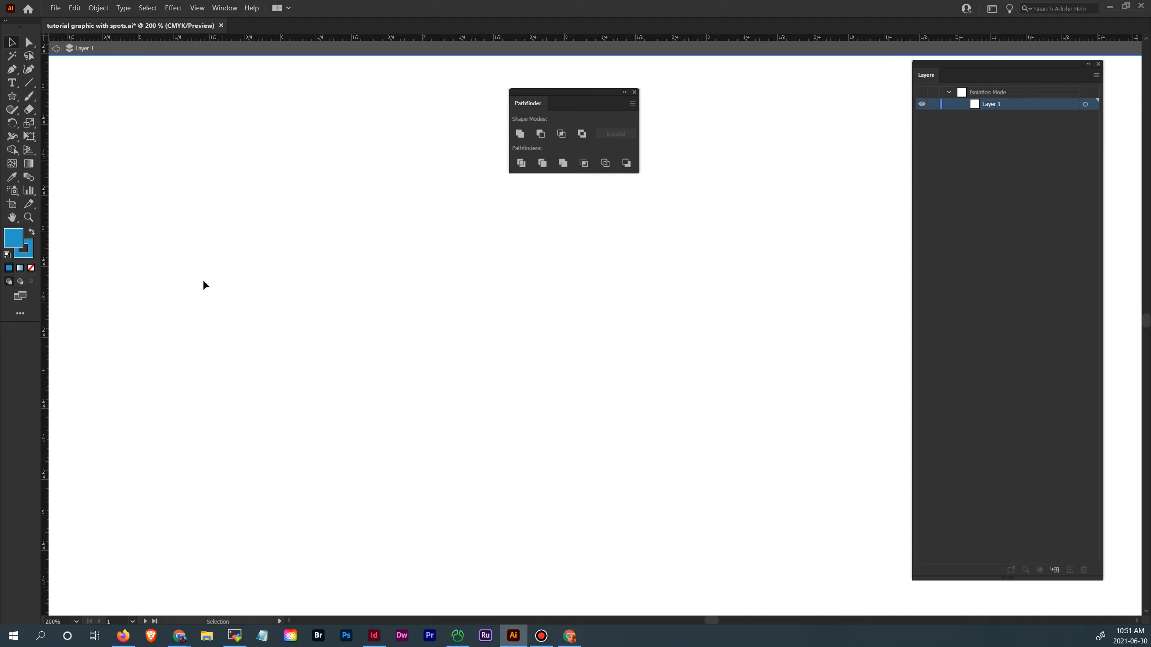
Create a 40-point star with radii of 1 in and 0.75 in on the empty layer
left_click(12, 96)
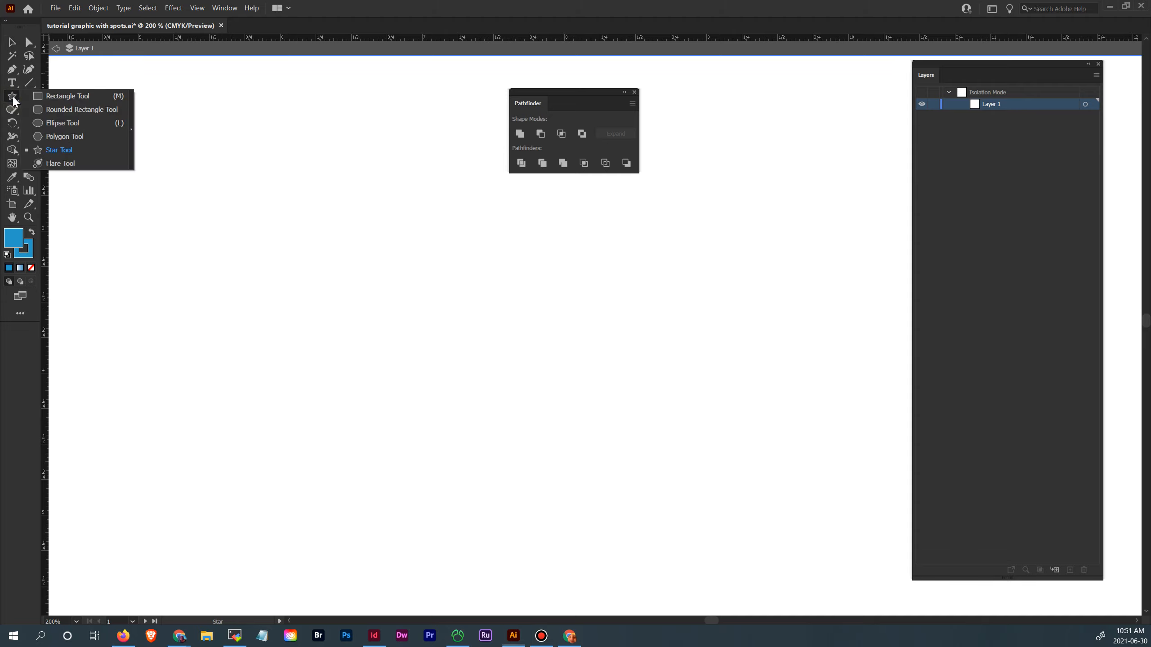
left_click(49, 149)
left_click(348, 341)
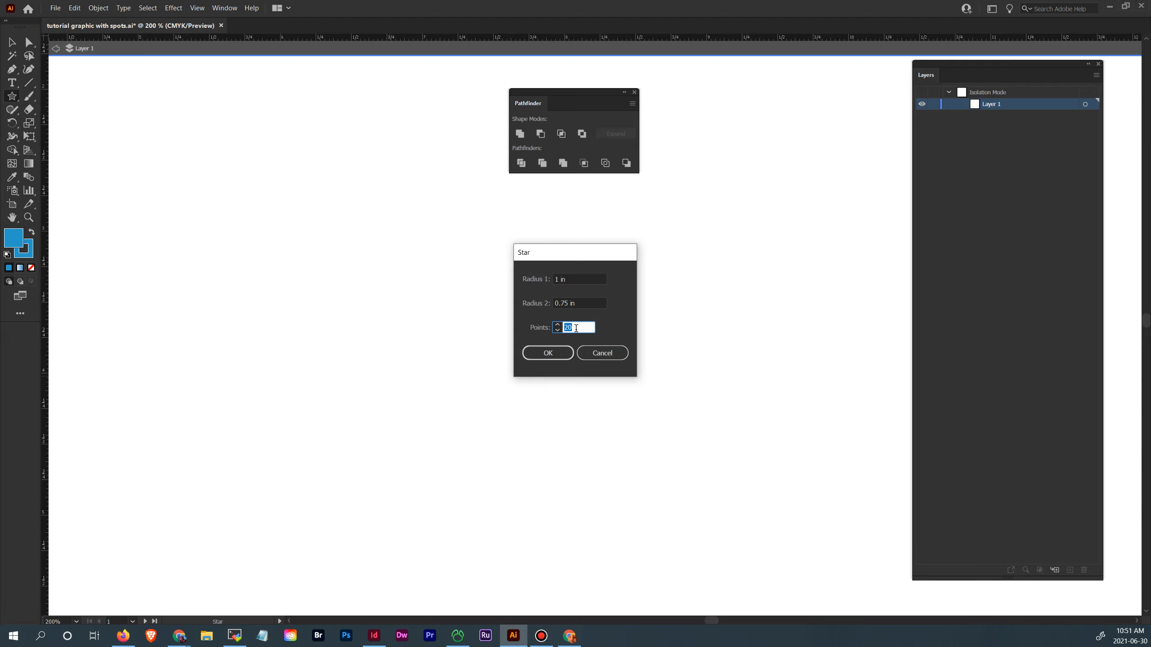
type("40")
left_click(549, 353)
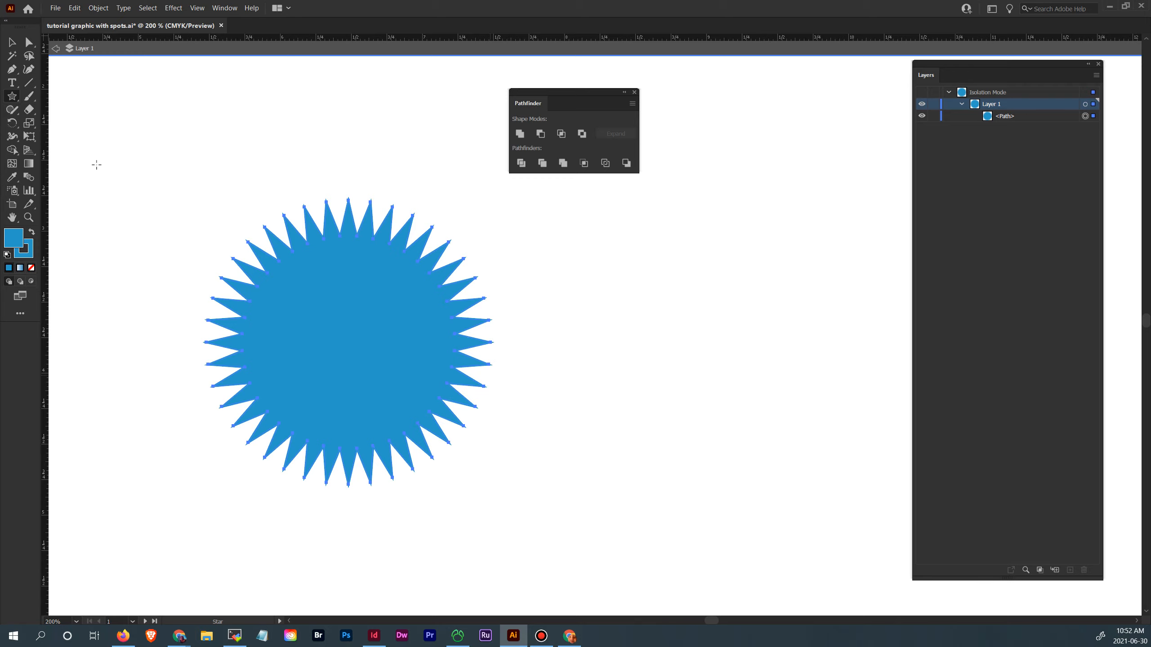
Draw a red rectangle across the lower part of the star, extending beyond its points on both sides
left_click(11, 100)
left_click(43, 97)
left_click_drag(176, 363, 528, 433)
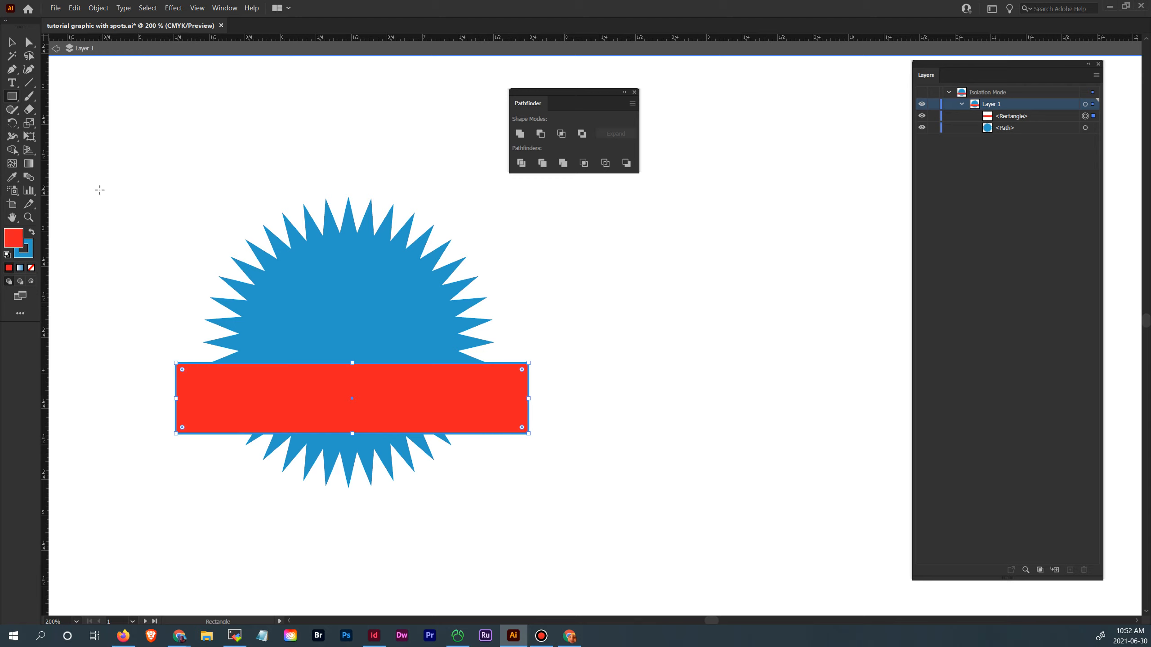
Examine the overlapping star and rectangle in outline view, and return to preview
key("ctrl+y")
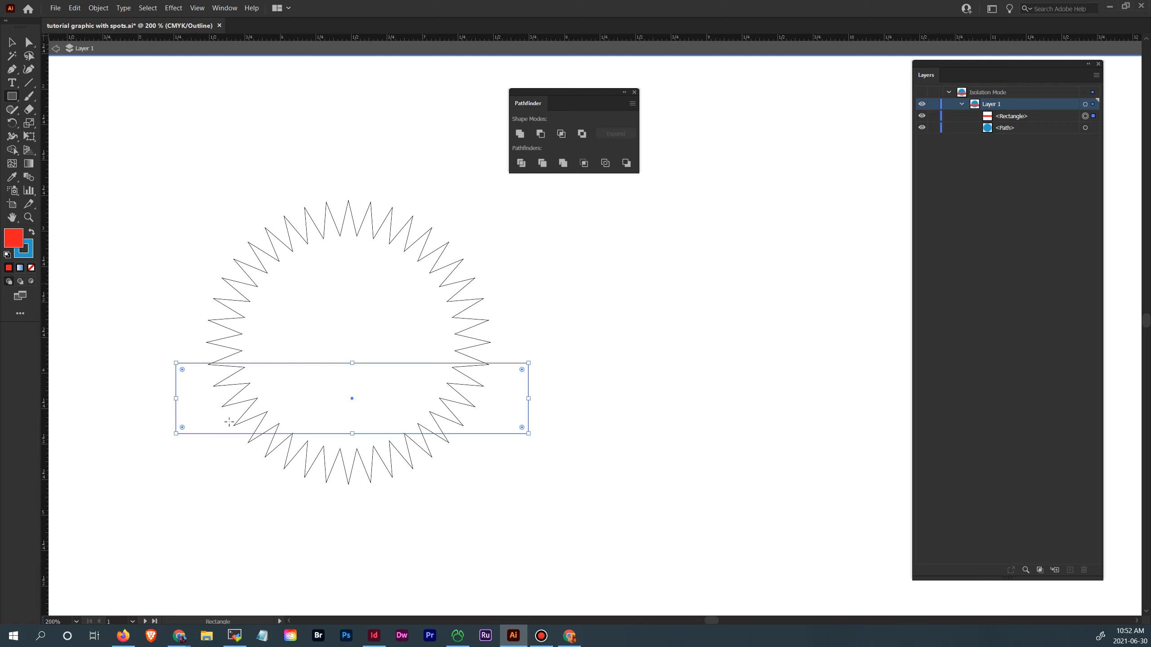
left_click(11, 42)
key("ctrl+y")
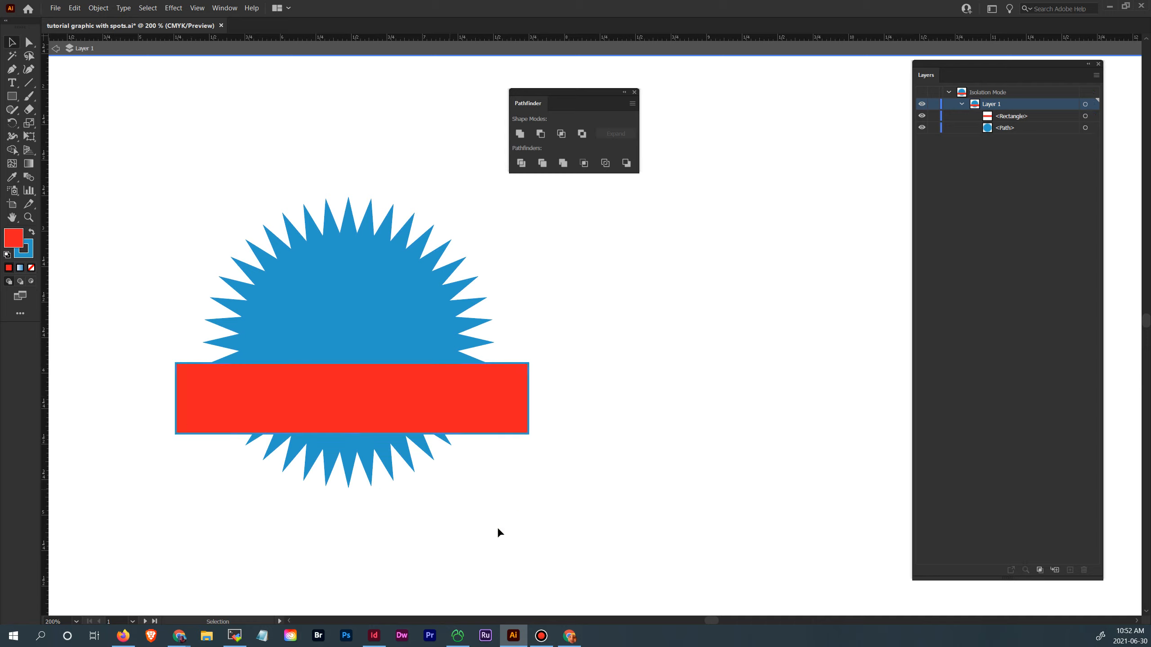
Apply the Pathfinder Divide operation to the star and rectangle, and open the resulting group in isolation mode
left_click_drag(527, 522, 180, 212)
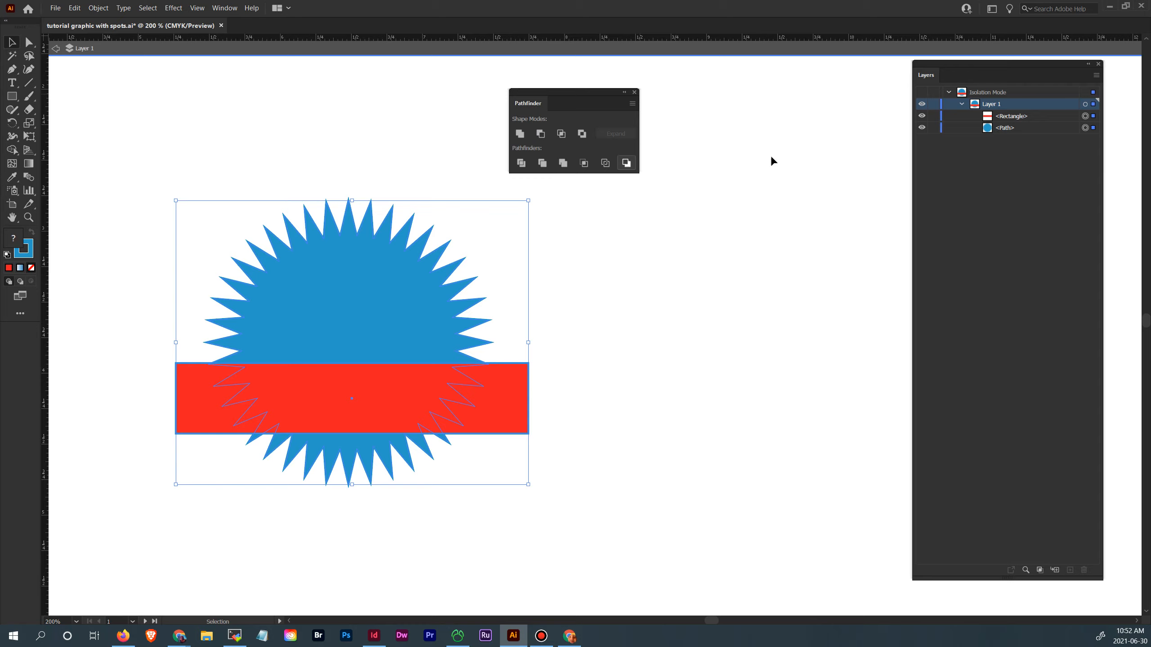
left_click(520, 166)
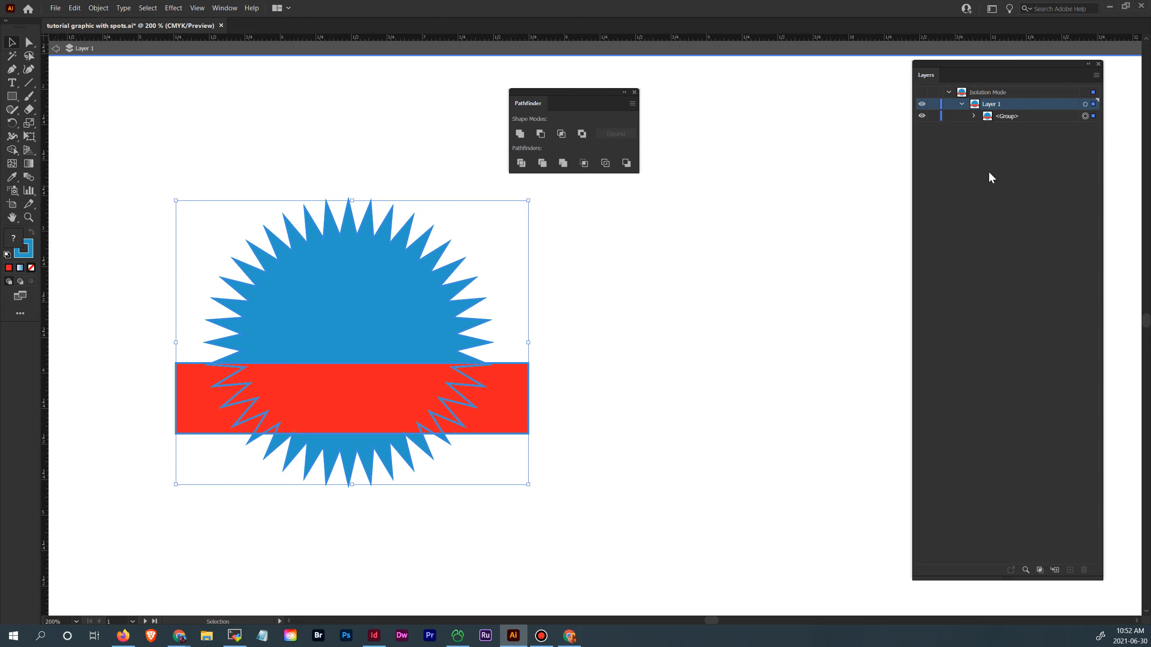
left_click(643, 313)
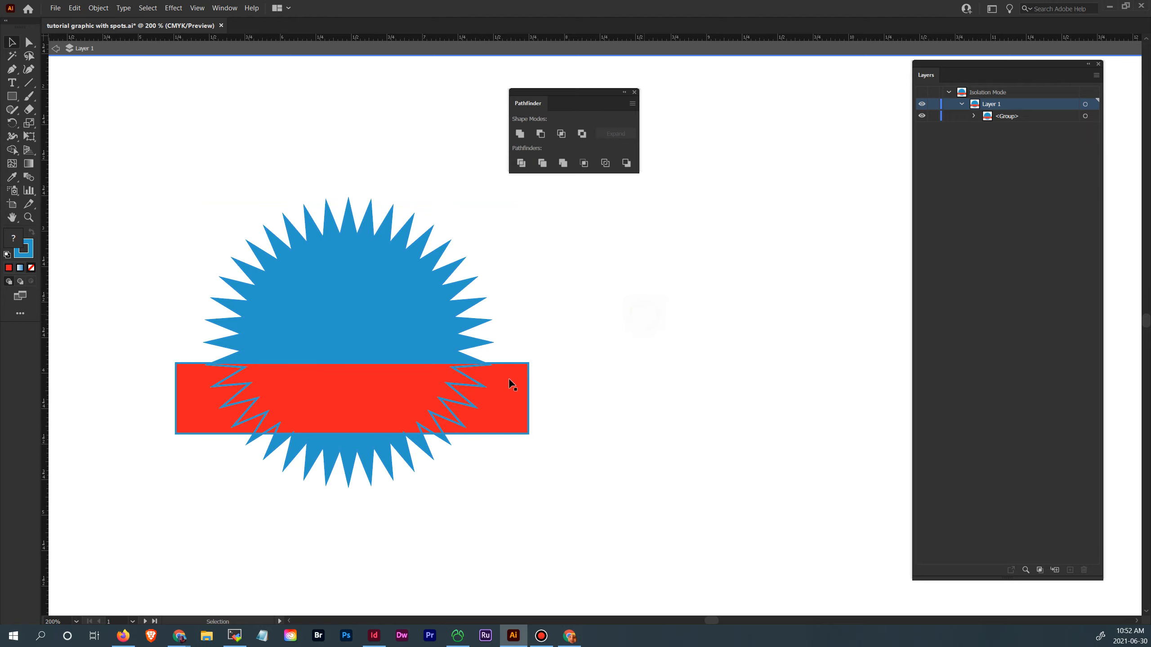
left_click(507, 379)
double_click(508, 383)
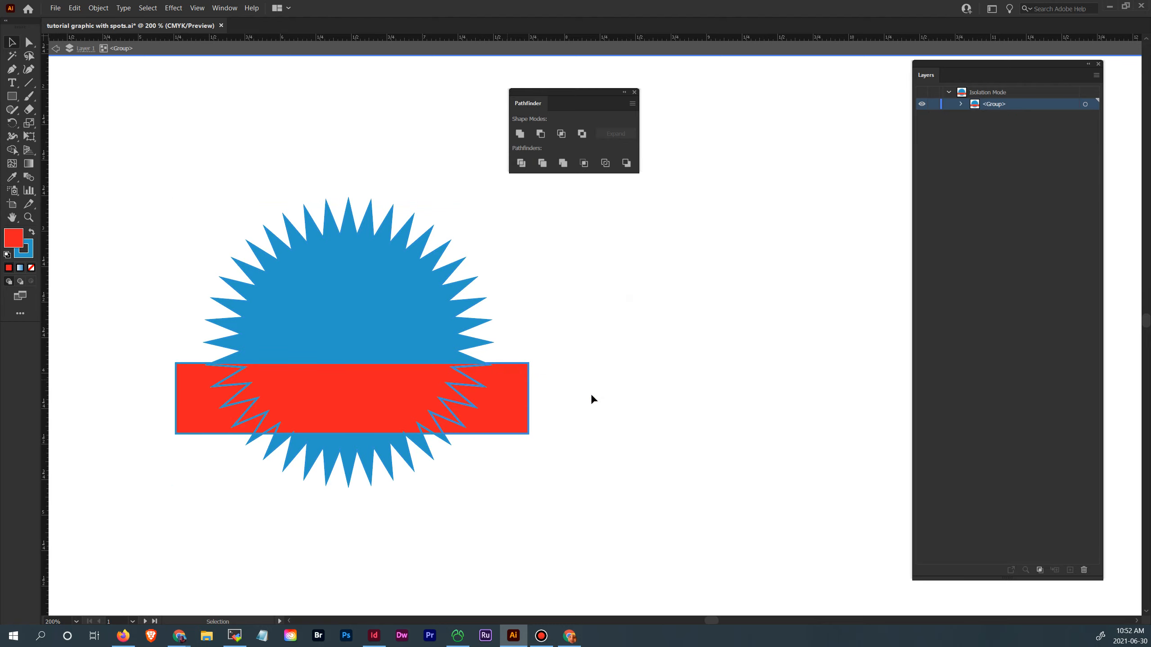
Pull the two red rectangle ends and the two small red triangles outward, away from the star
left_click(507, 397)
left_click_drag(508, 397, 605, 413)
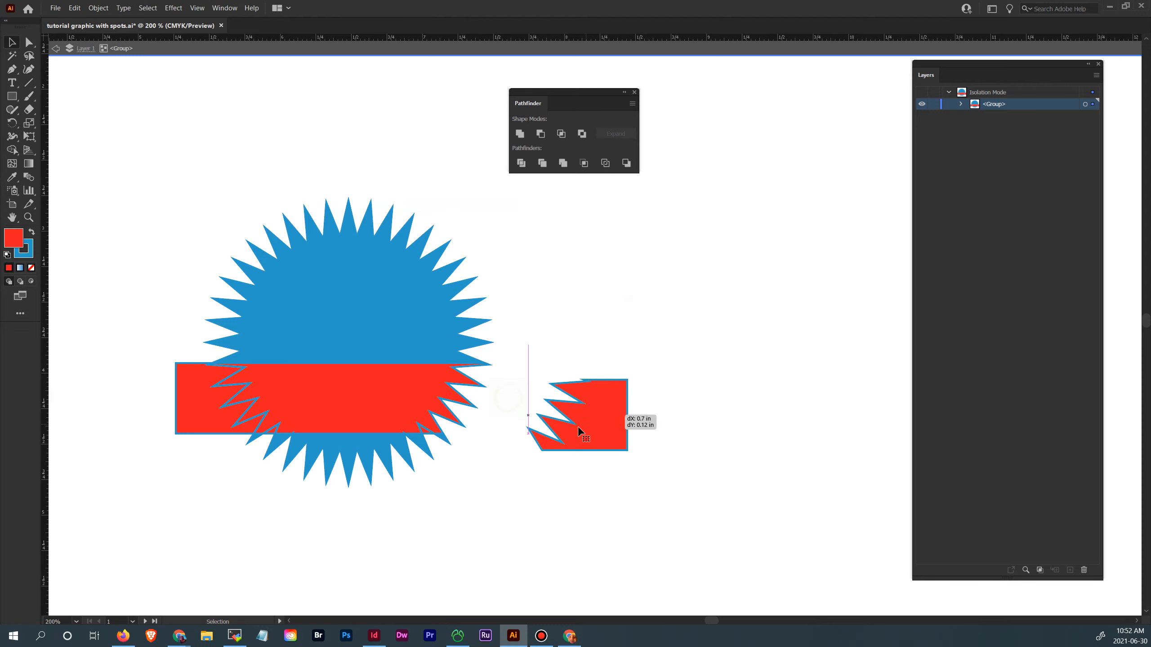
left_click(200, 398)
left_click_drag(201, 399, 108, 427)
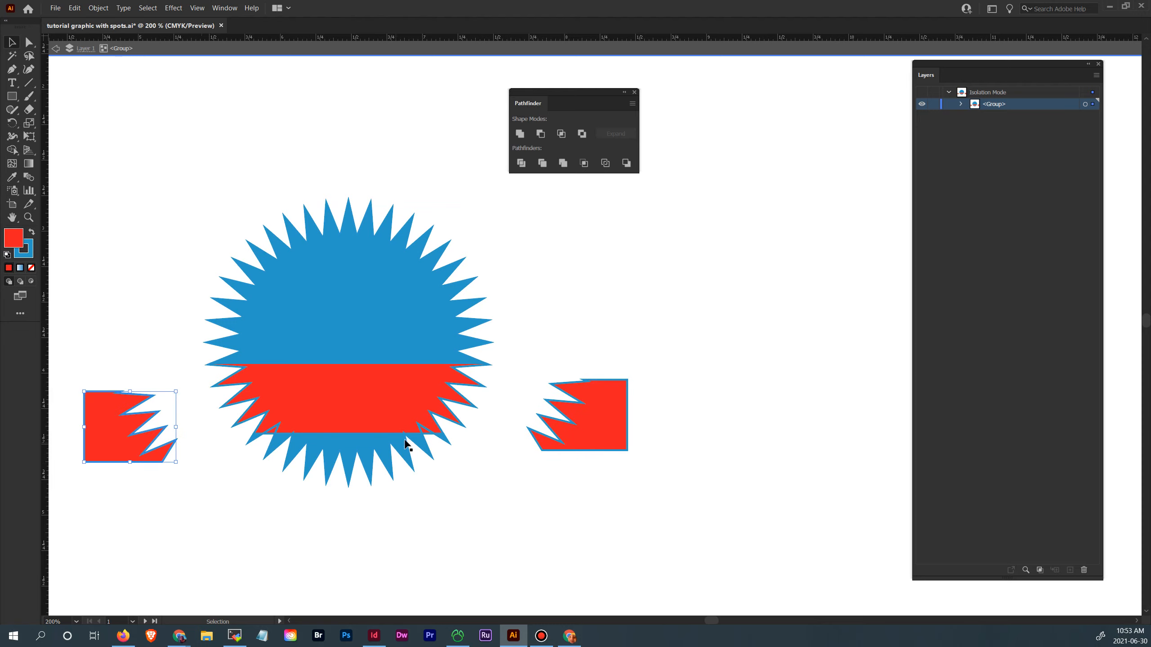
left_click_drag(428, 436, 474, 495)
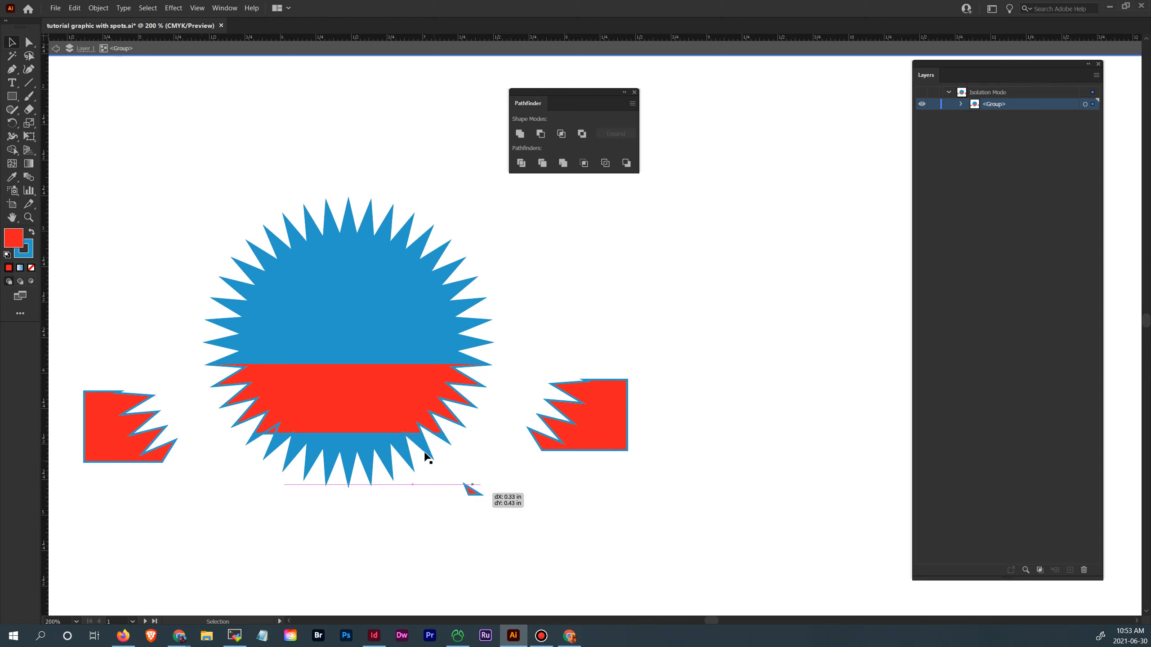
left_click_drag(271, 436, 226, 495)
Move the red middle band out of the star, and undo the move
left_click(327, 425)
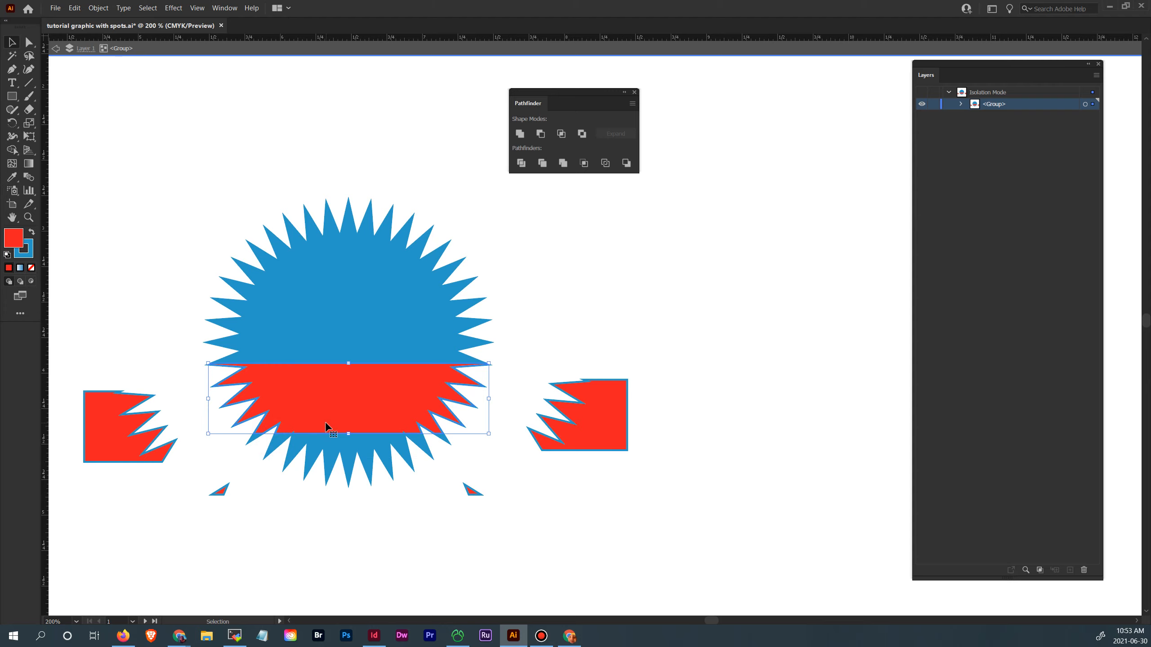
left_click_drag(326, 427, 535, 514)
key("ctrl+z")
Delete the two small red triangles and both detached rectangle ends around the star
key("v")
left_click(358, 506)
left_click_drag(176, 490, 239, 505)
key("Delete")
key("Delete")
left_click_drag(419, 525, 499, 482)
key("Delete")
left_click_drag(639, 493, 591, 393)
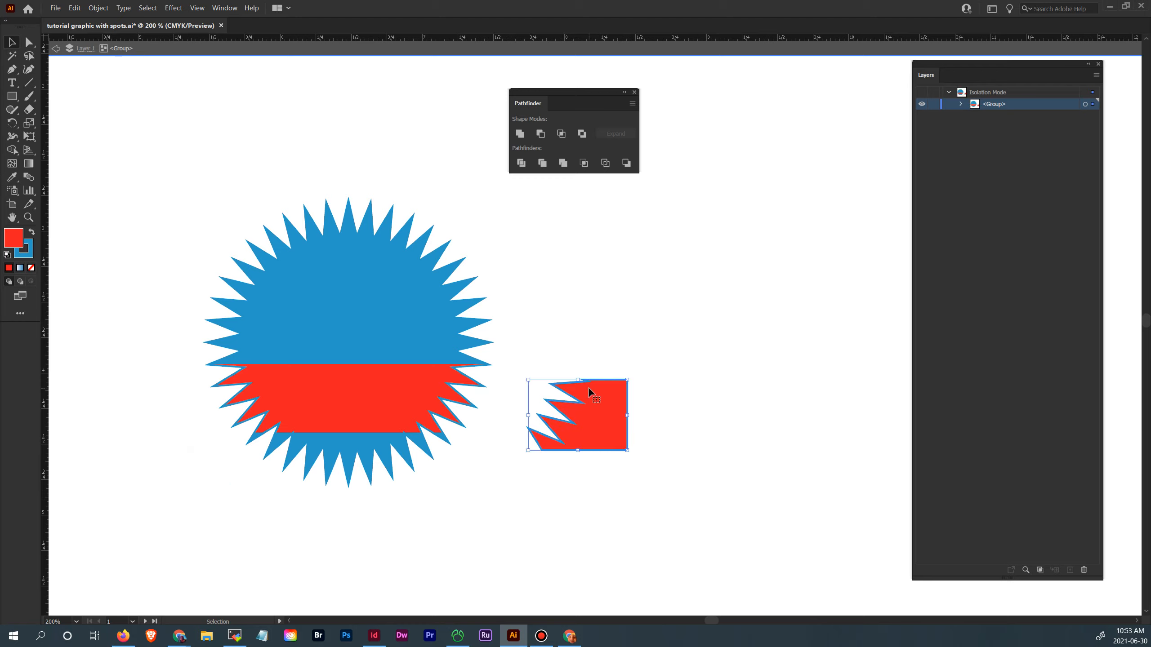
key("Delete")
Remove the stroke from all remaining pieces of the divided star
left_click_drag(565, 450, 138, 206)
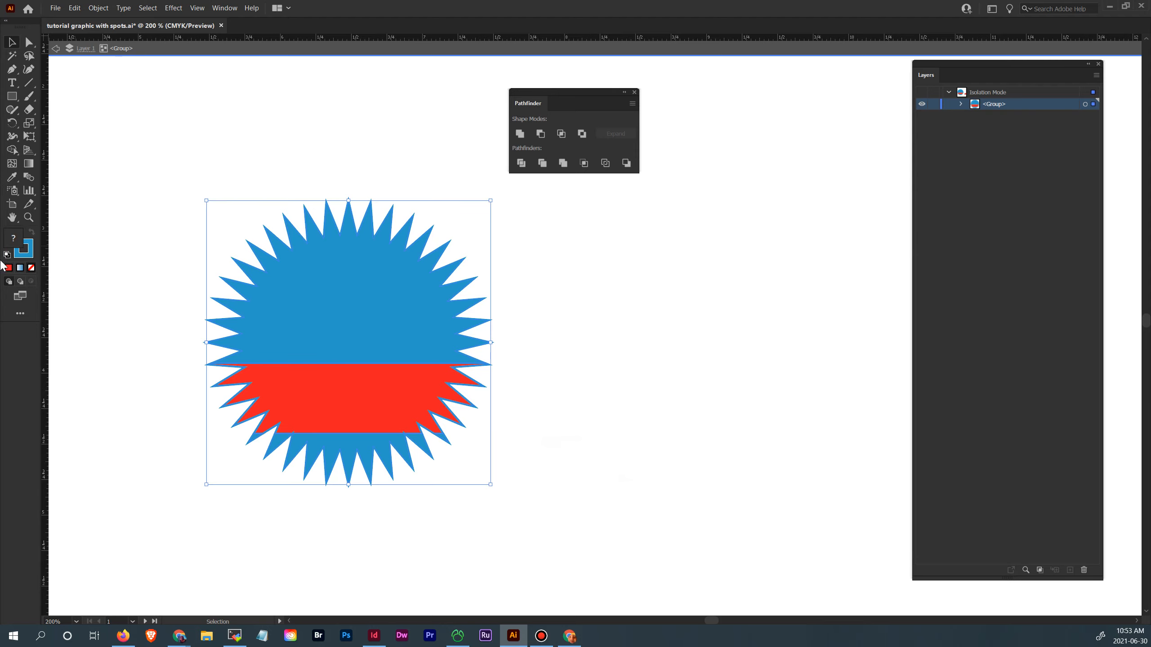
left_click(32, 268)
left_click(166, 312)
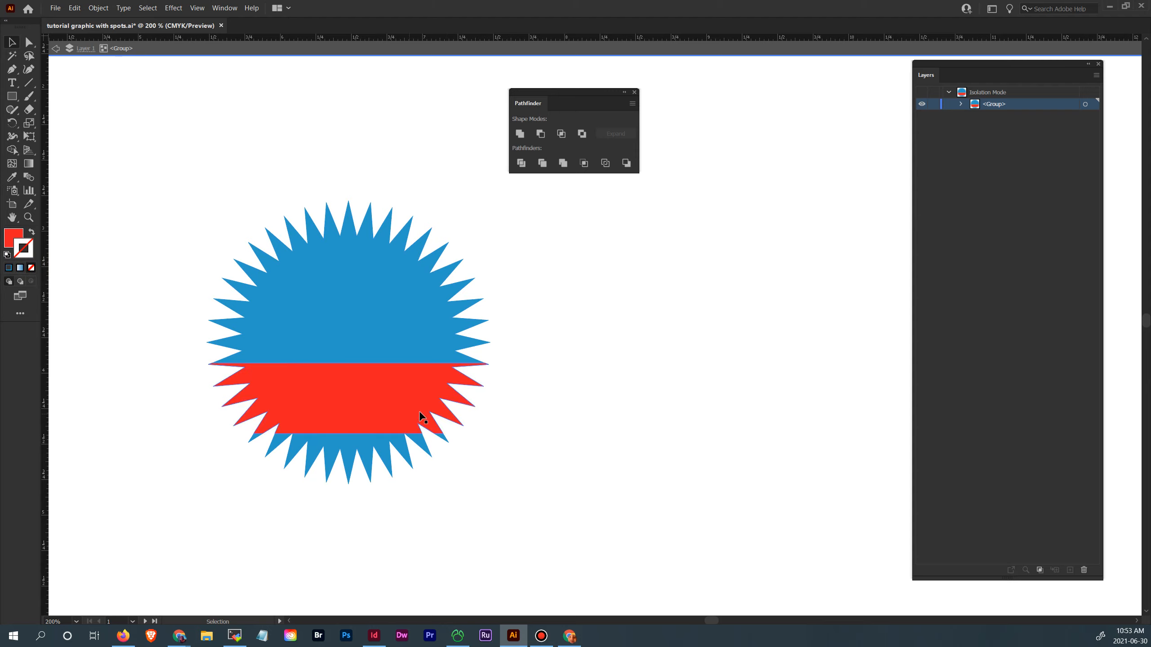
Examine the separate red and blue pieces of the star in both preview and outline view
left_click(474, 369)
left_click(15, 236)
left_click(241, 181)
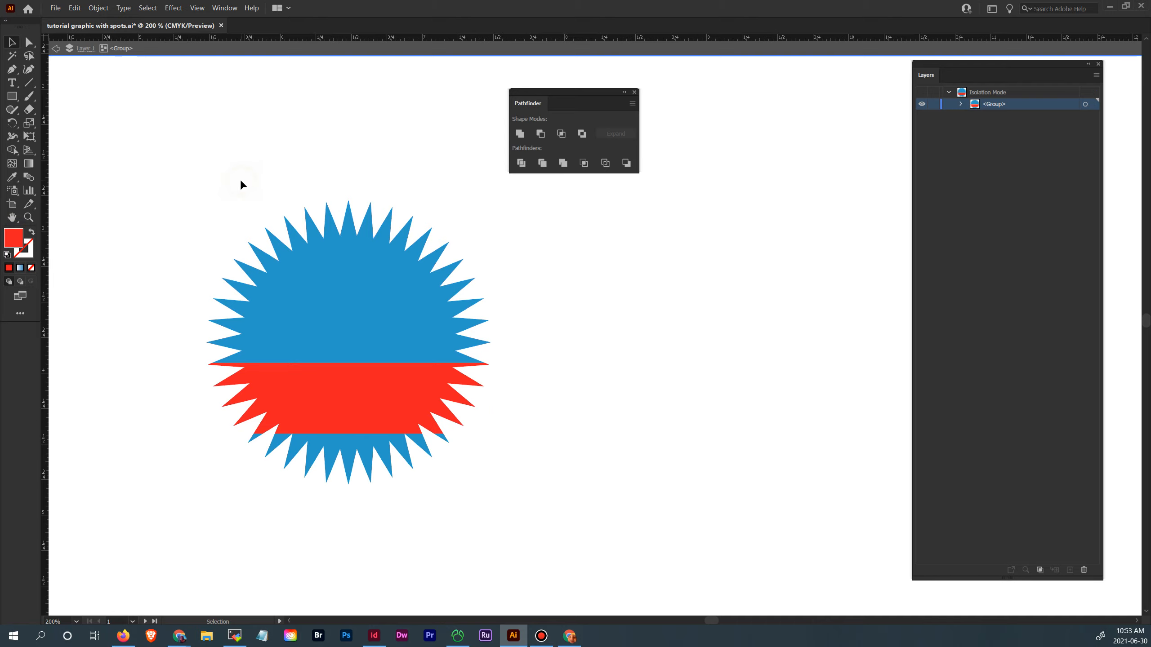
left_click(412, 396)
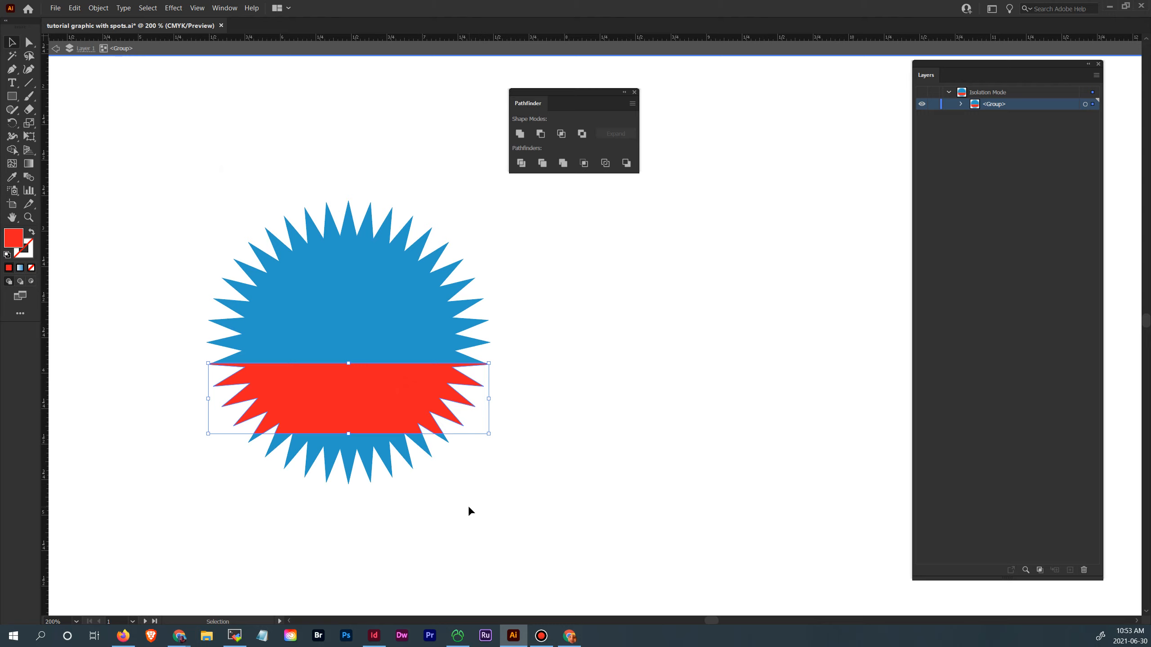
left_click_drag(469, 505, 360, 467)
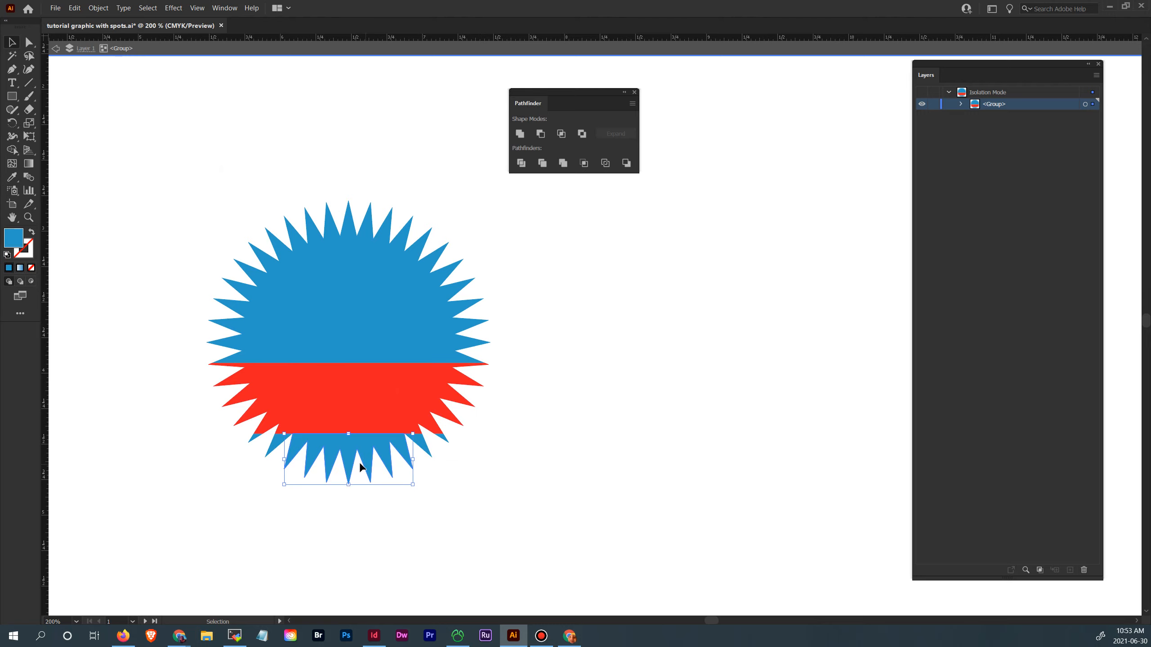
key("ctrl+y")
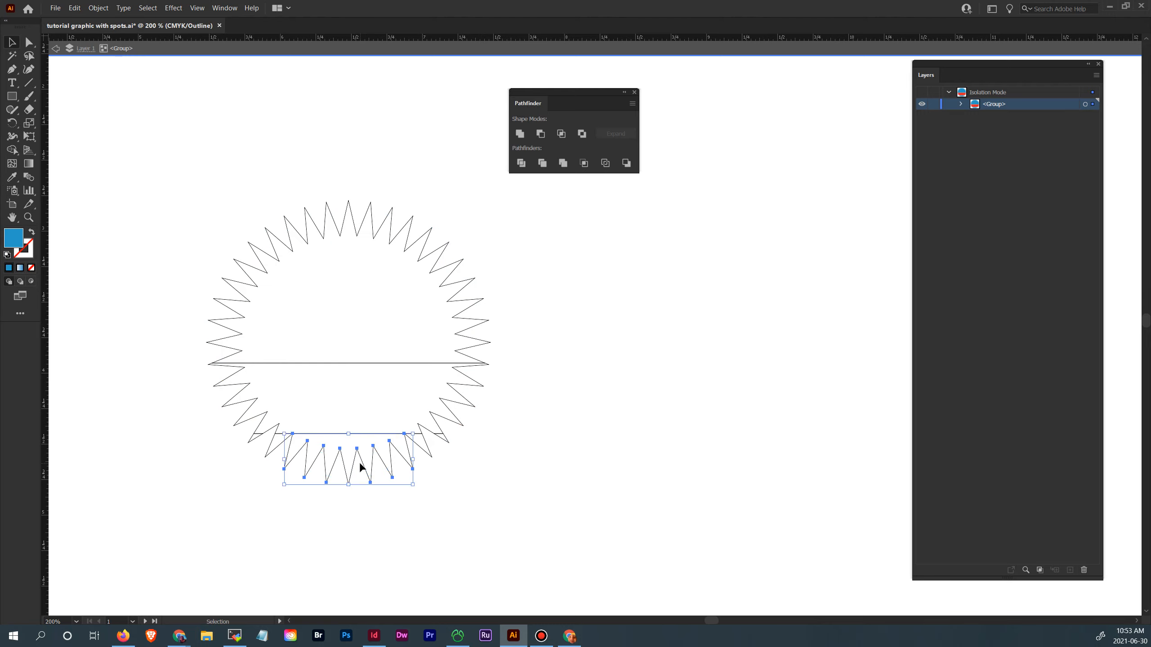
left_click(559, 502)
key("space")
left_click_drag(482, 498, 533, 499)
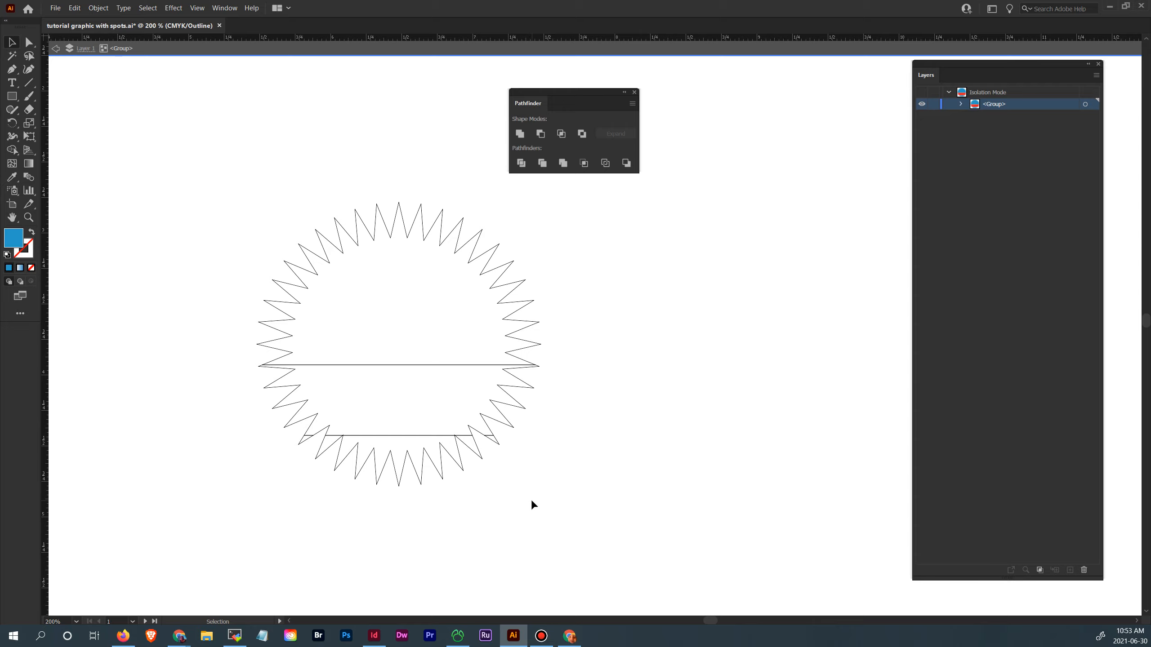
key("ctrl+y")
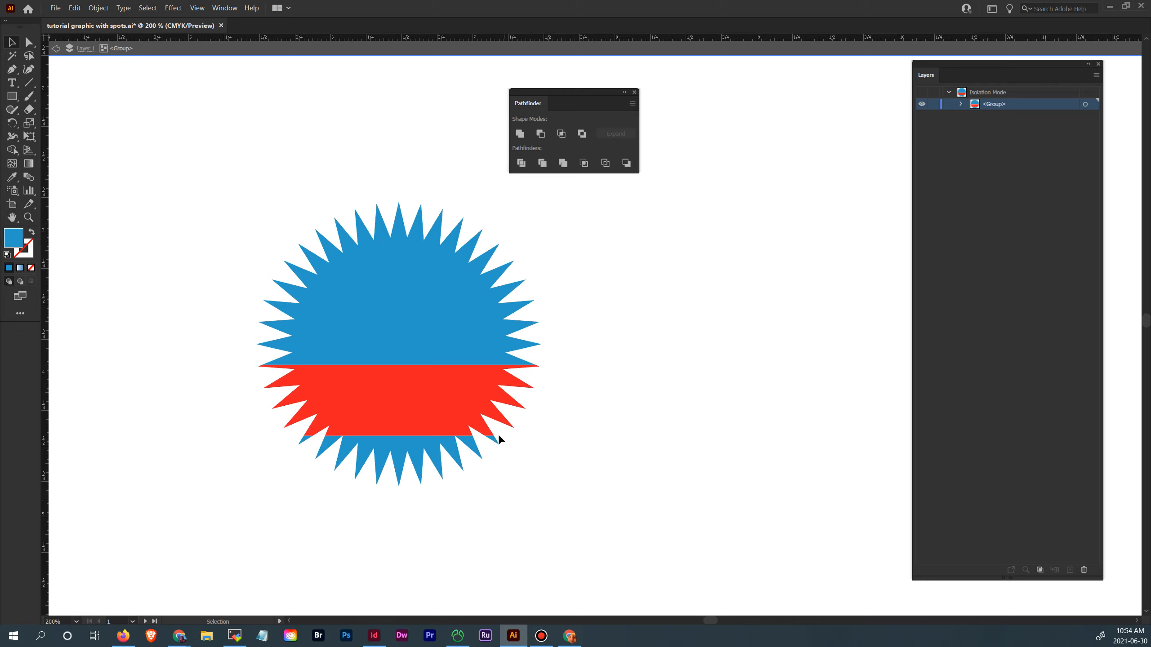
left_click(501, 453)
Expand the isolated group's path list and select the red band to identify its path
left_click_drag(239, 200, 603, 487)
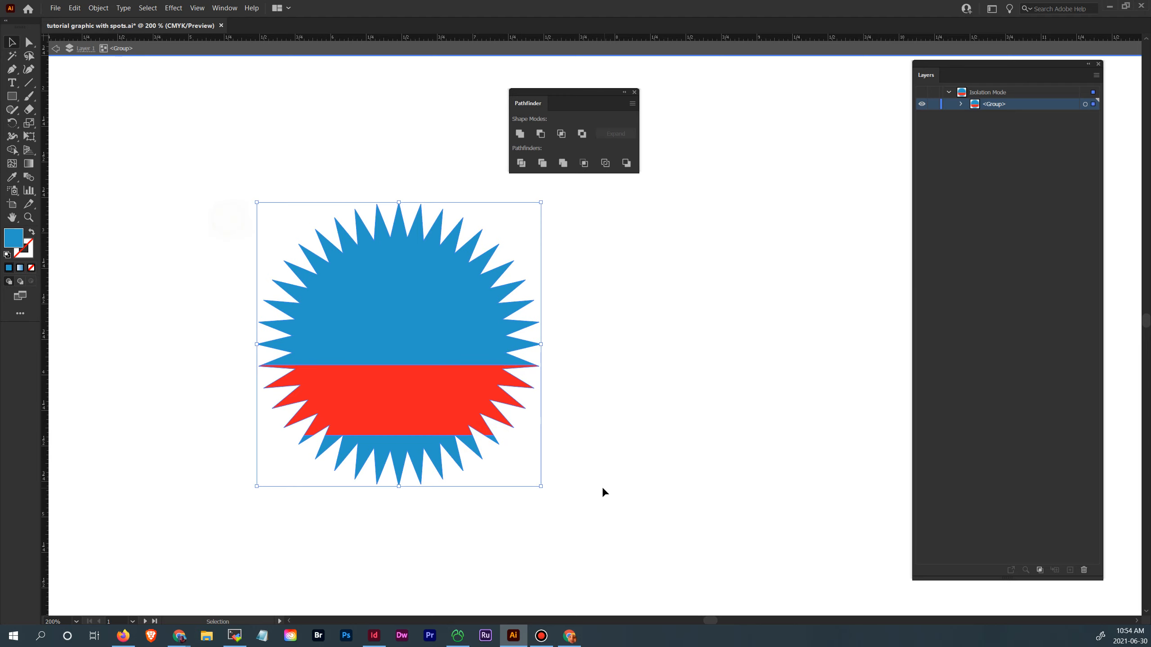
left_click(961, 104)
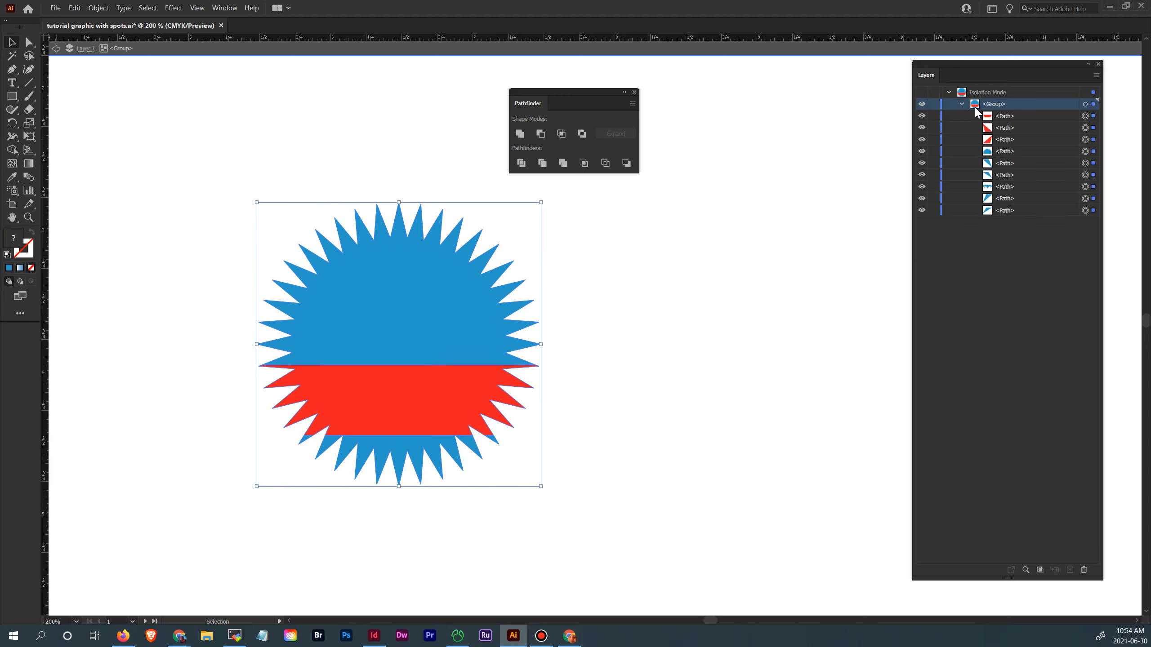
left_click(735, 371)
left_click(421, 396)
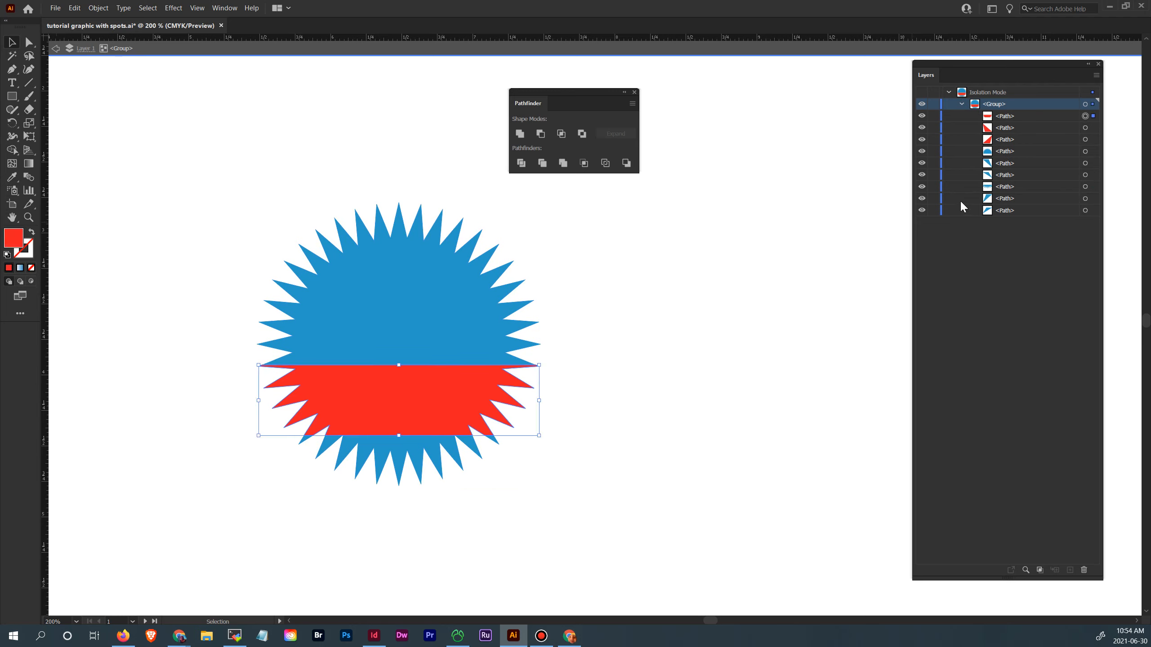
Locate the tiny red fragment at the band's lower left edge through the path list and delete it
left_click(1086, 127)
left_click(1092, 140)
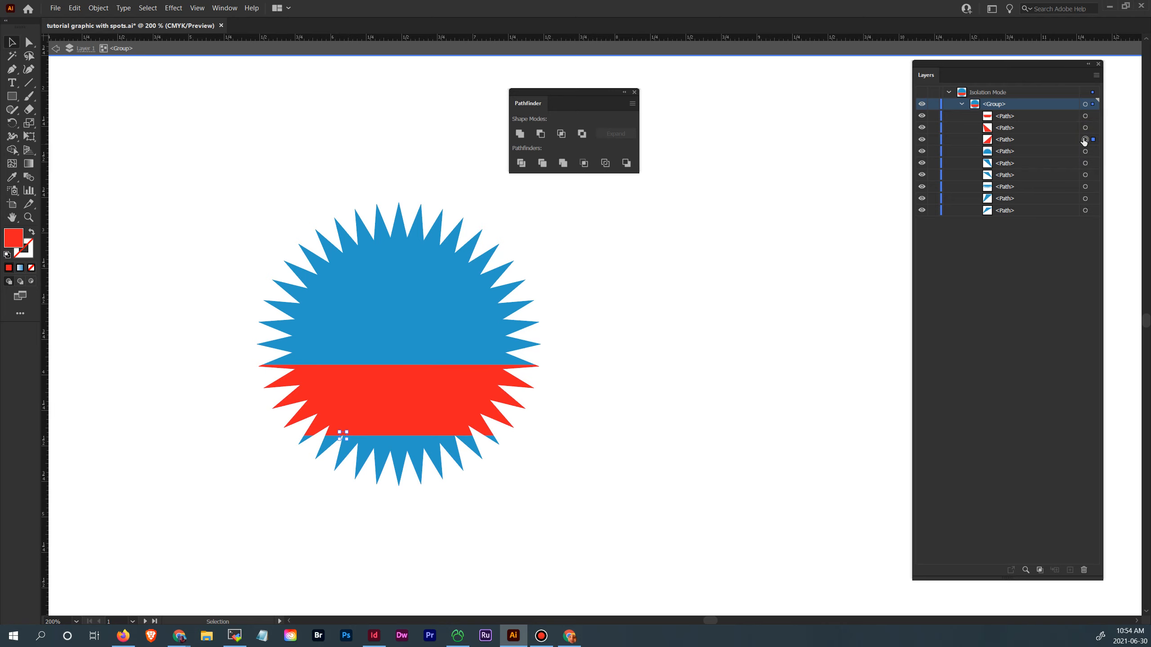
left_click(28, 218)
left_click_drag(324, 411, 581, 500)
key("space")
left_click_drag(572, 543, 445, 229)
left_click_drag(296, 286, 588, 411)
key("space")
left_click_drag(695, 490, 310, 324)
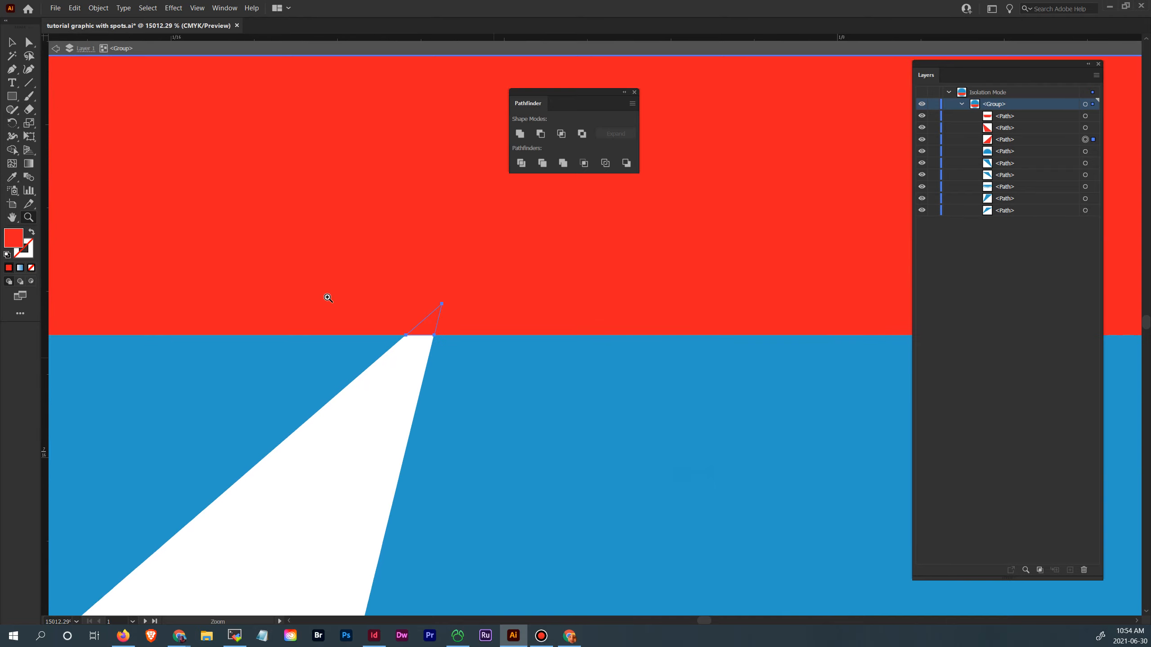
left_click(12, 42)
key("Delete")
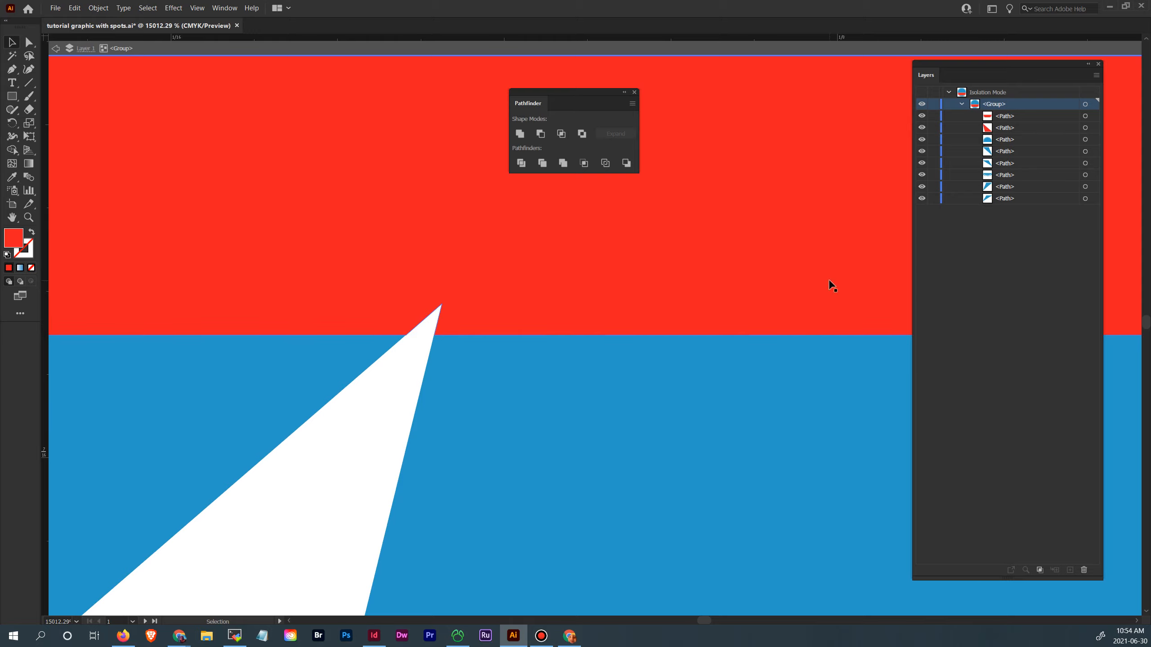
Locate the matching tiny red fragment at the band's lower right edge and delete it
left_click(1086, 128)
left_click_drag(829, 362, 460, 368)
left_click_drag(735, 393, 280, 372)
left_click_drag(722, 401, 281, 388)
left_click_drag(644, 390, 281, 387)
left_click_drag(665, 386, 445, 377)
left_click_drag(622, 389, 438, 377)
left_click_drag(706, 368, 350, 385)
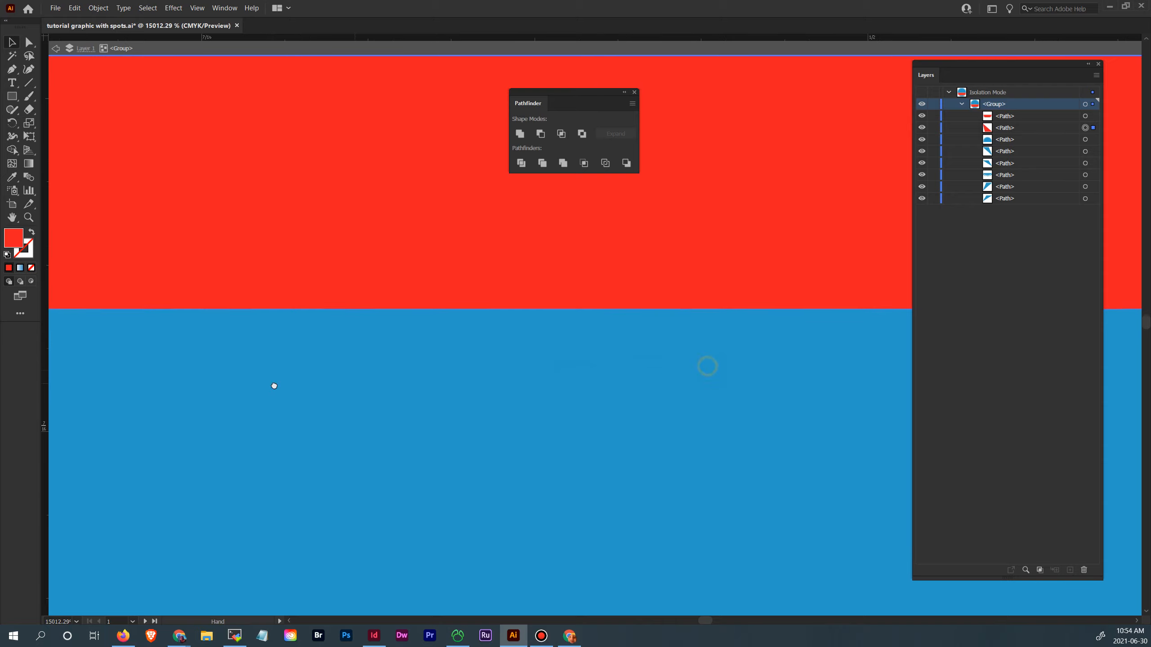
left_click_drag(840, 387, 331, 392)
left_click_drag(732, 406, 502, 393)
left_click_drag(673, 409, 509, 357)
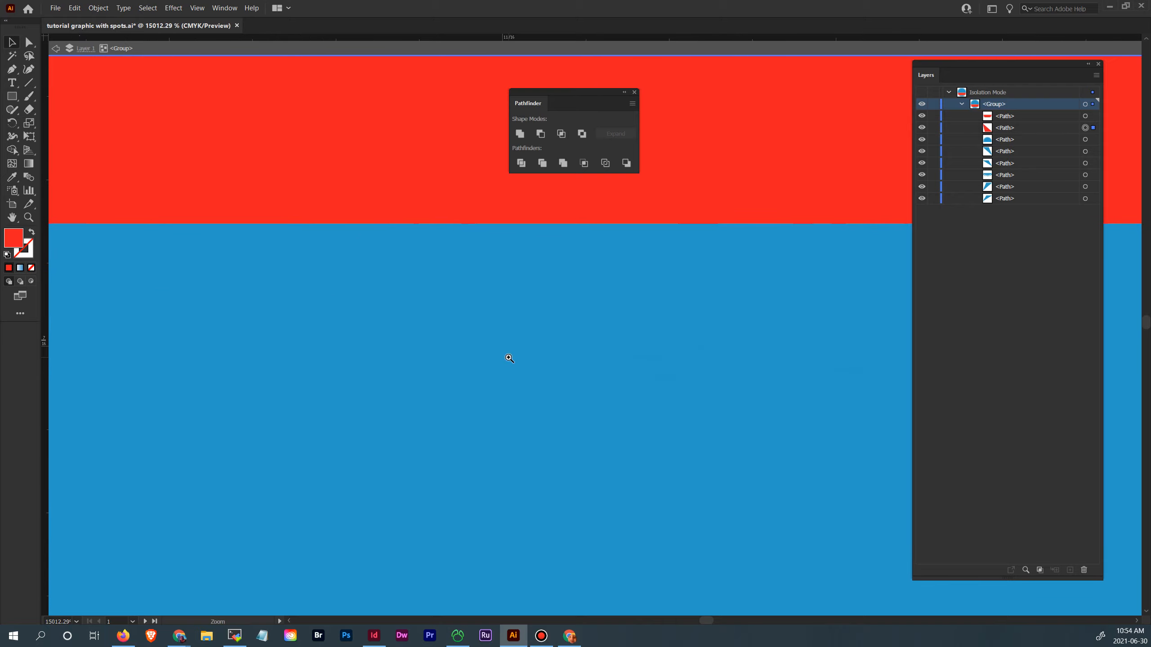
key("ctrl+minus")
left_click_drag(702, 424, 658, 390)
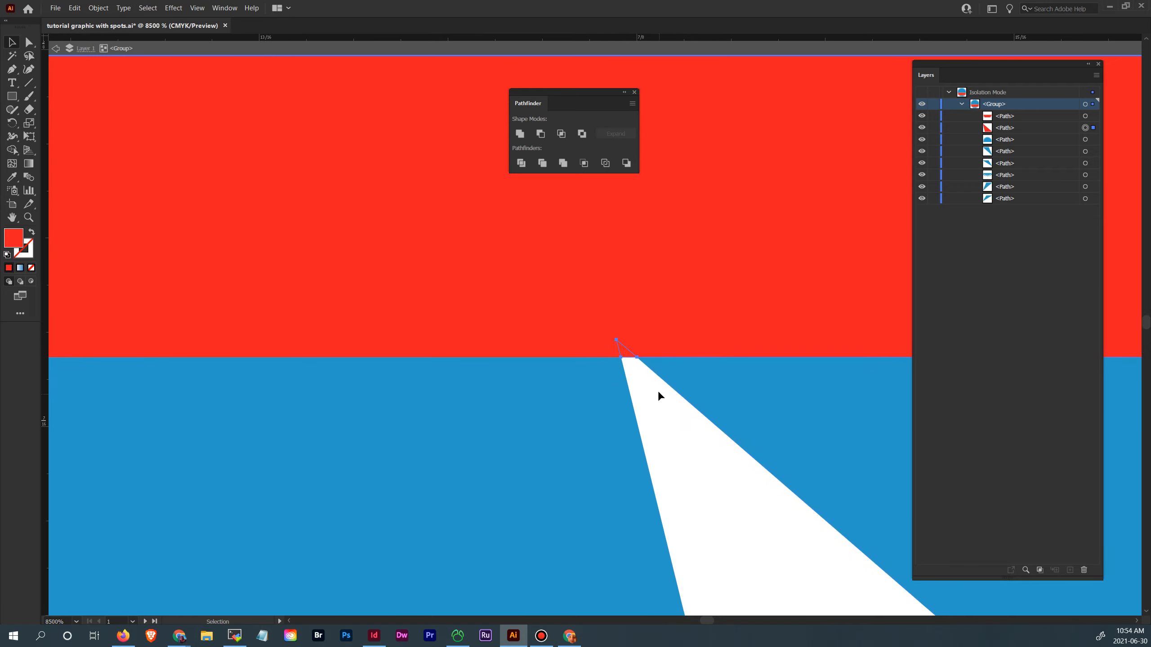
left_click(630, 361)
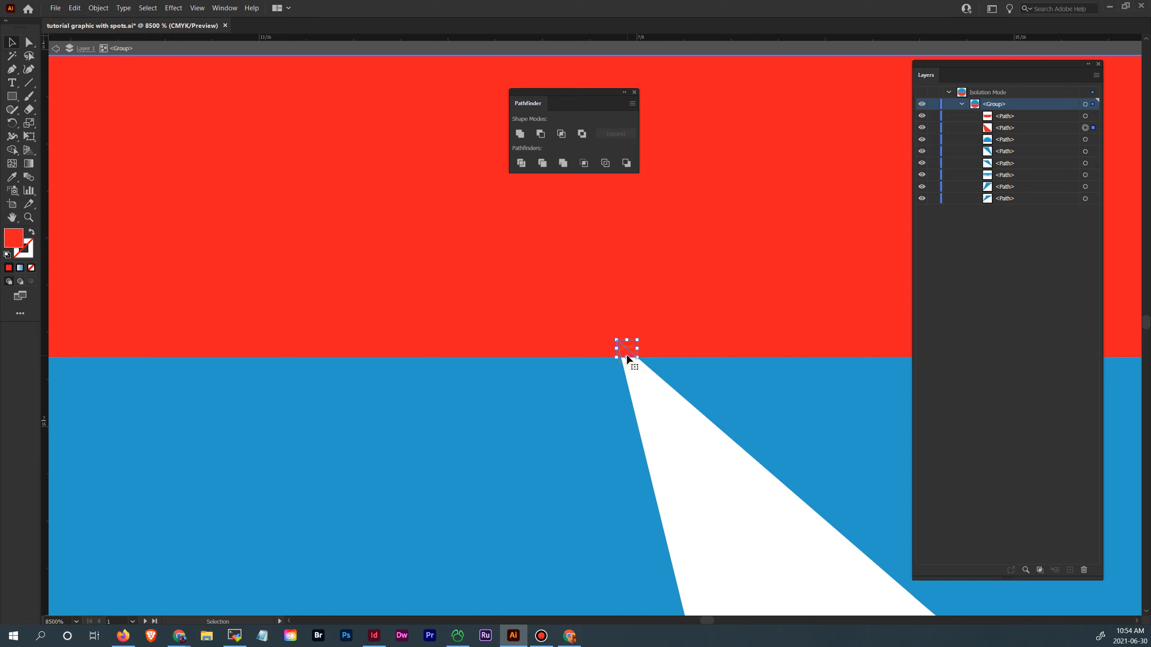
key("Delete")
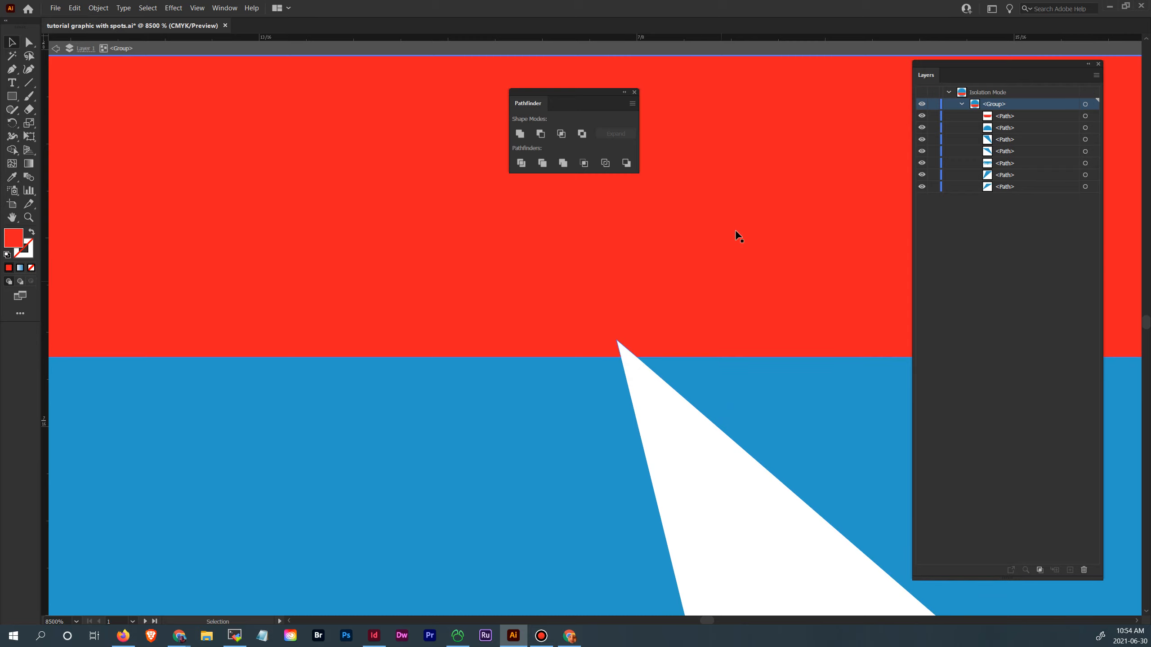
Select the blue spike just beyond the lower blue section through the path list to identify its piece
left_click(1092, 140)
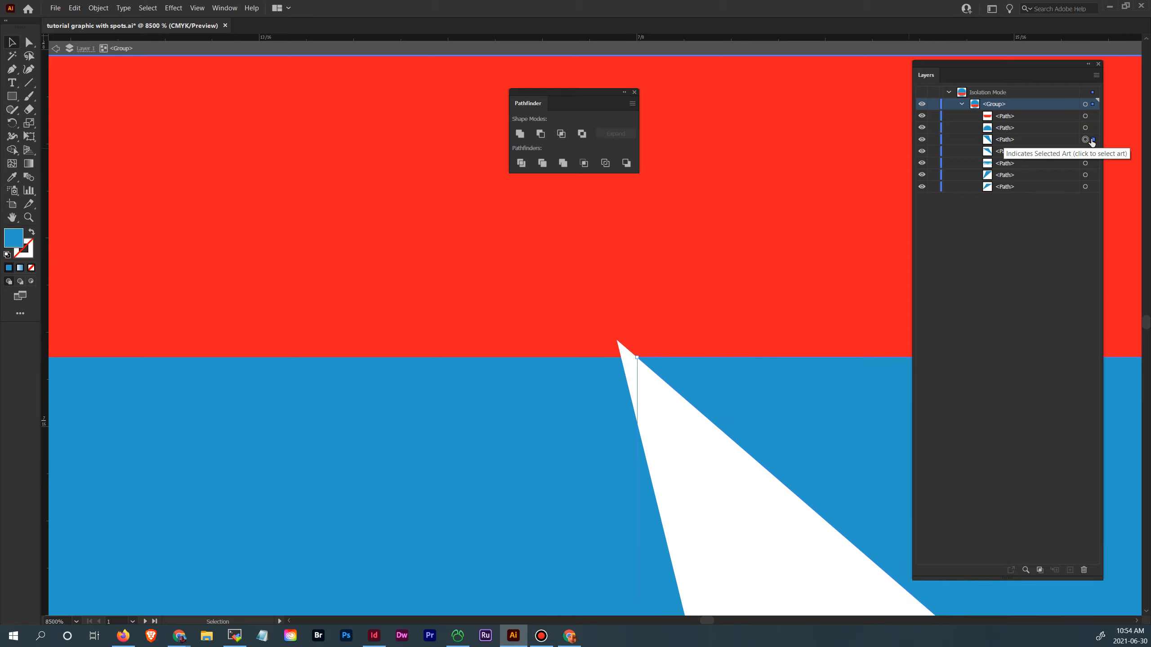
key("ctrl+minus")
key("ctrl+minus")
key("ctrl+minus")
key("ctrl+minus")
key("ctrl+minus")
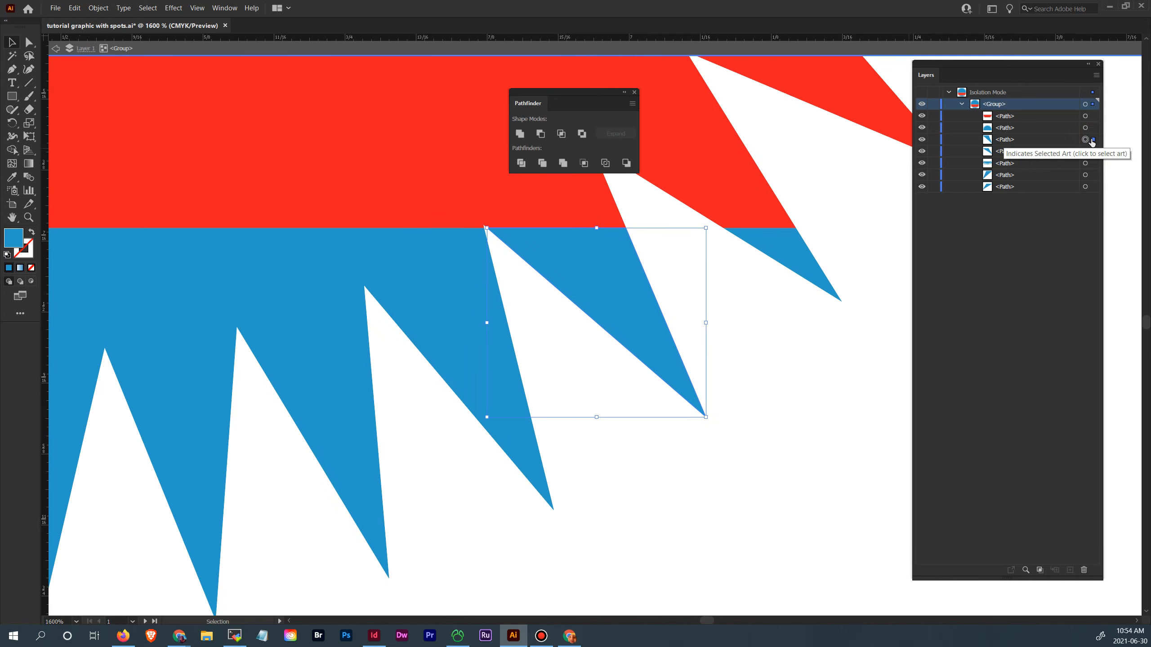
left_click(769, 258)
left_click(605, 301)
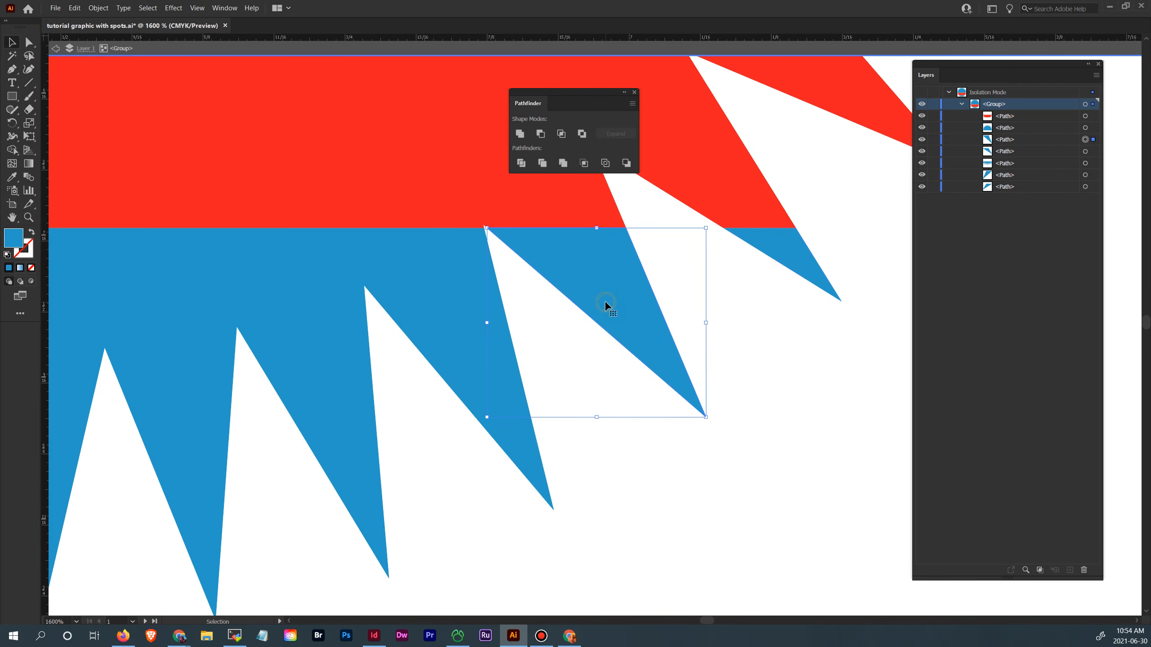
Examine the lower blue section, the red band and the small blue tip by selecting each piece in turn
left_click(475, 315)
left_click_drag(418, 322, 595, 320)
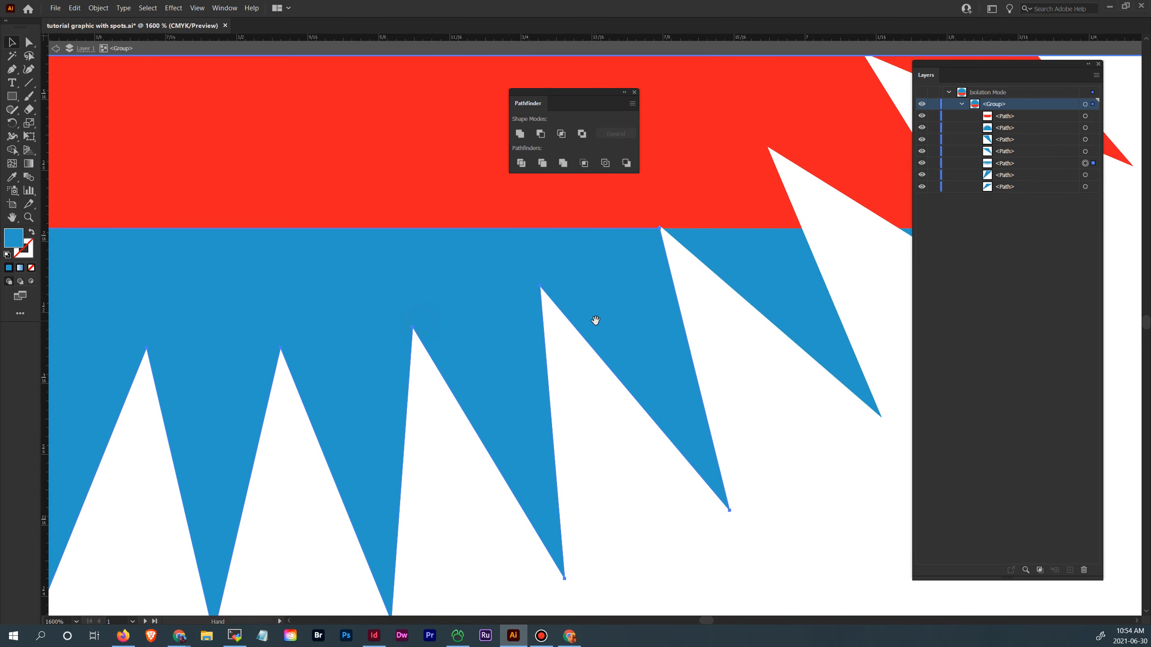
key("ctrl+minus")
key("ctrl+minus")
key("ctrl+minus")
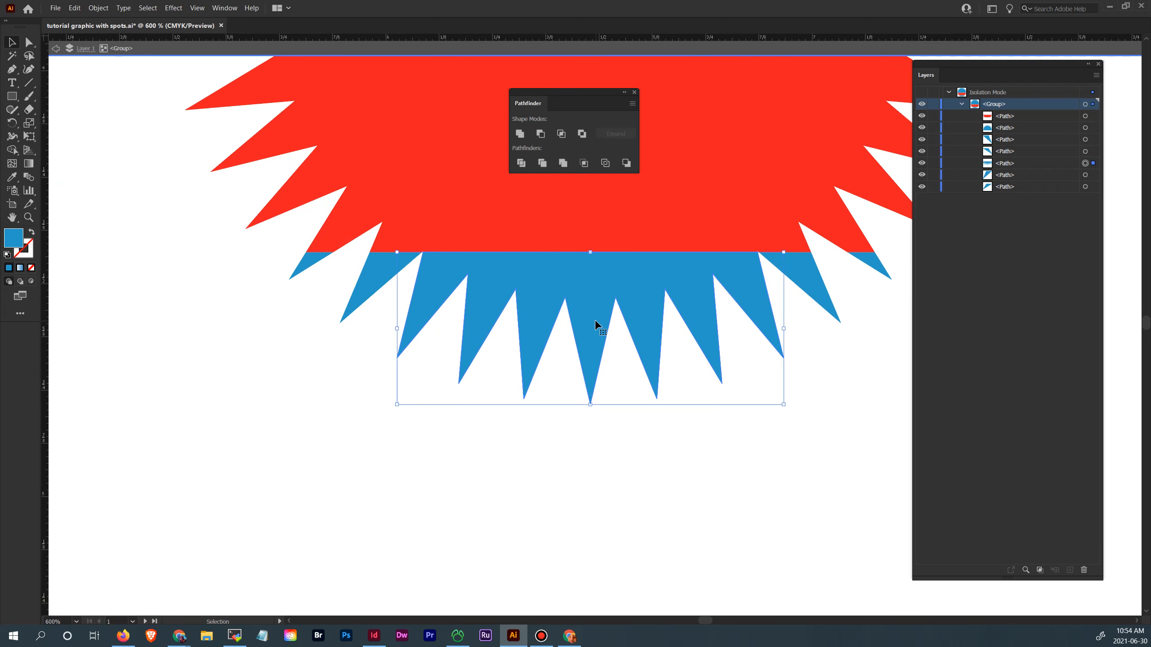
left_click_drag(767, 219, 743, 383)
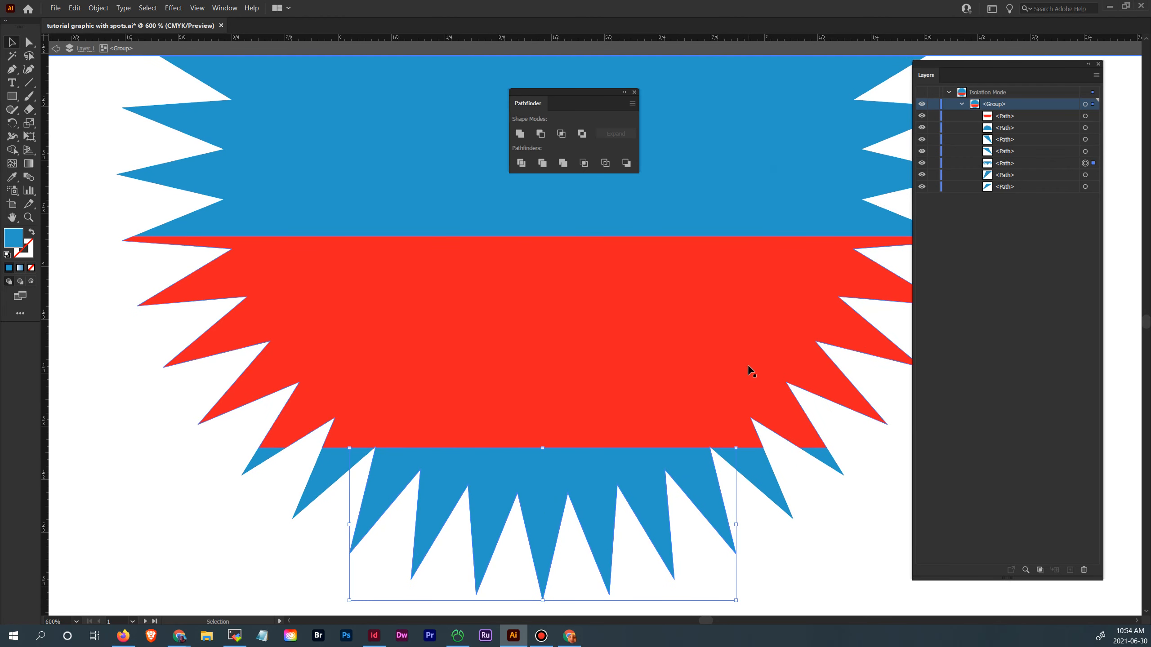
left_click(748, 363)
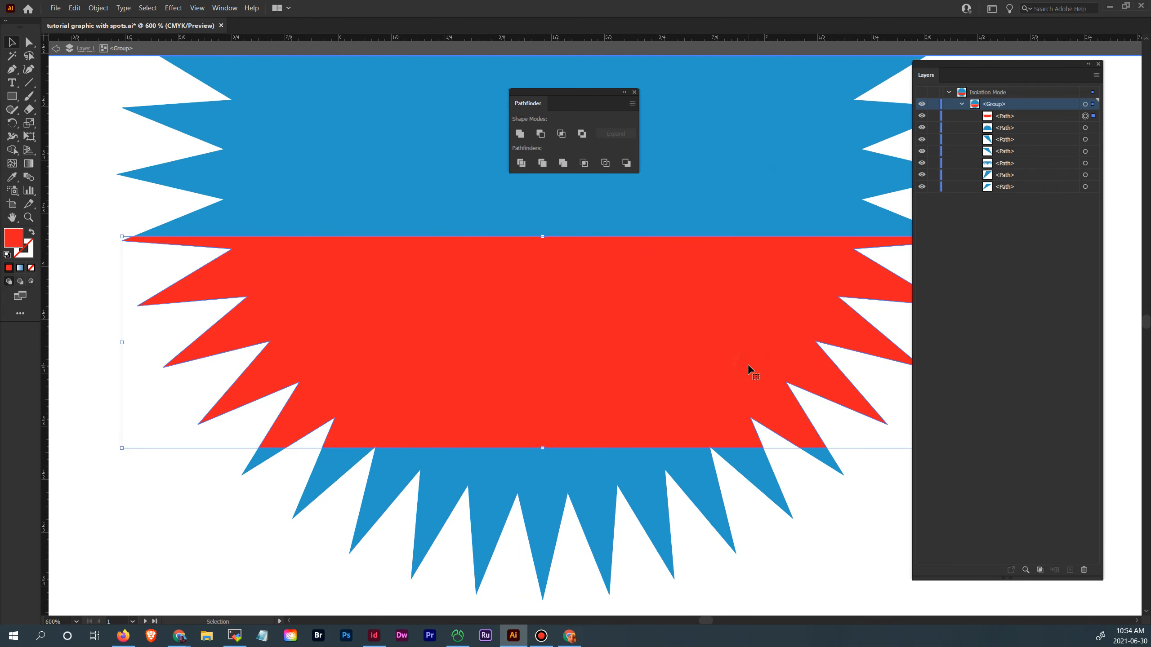
left_click(833, 465)
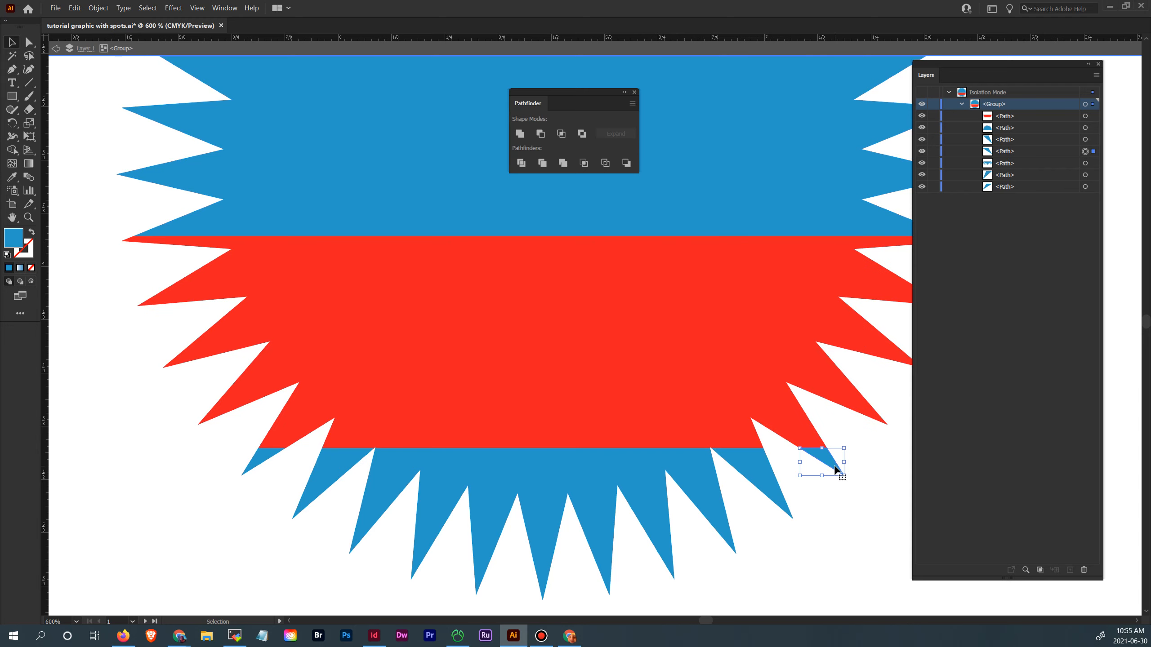
left_click(610, 466)
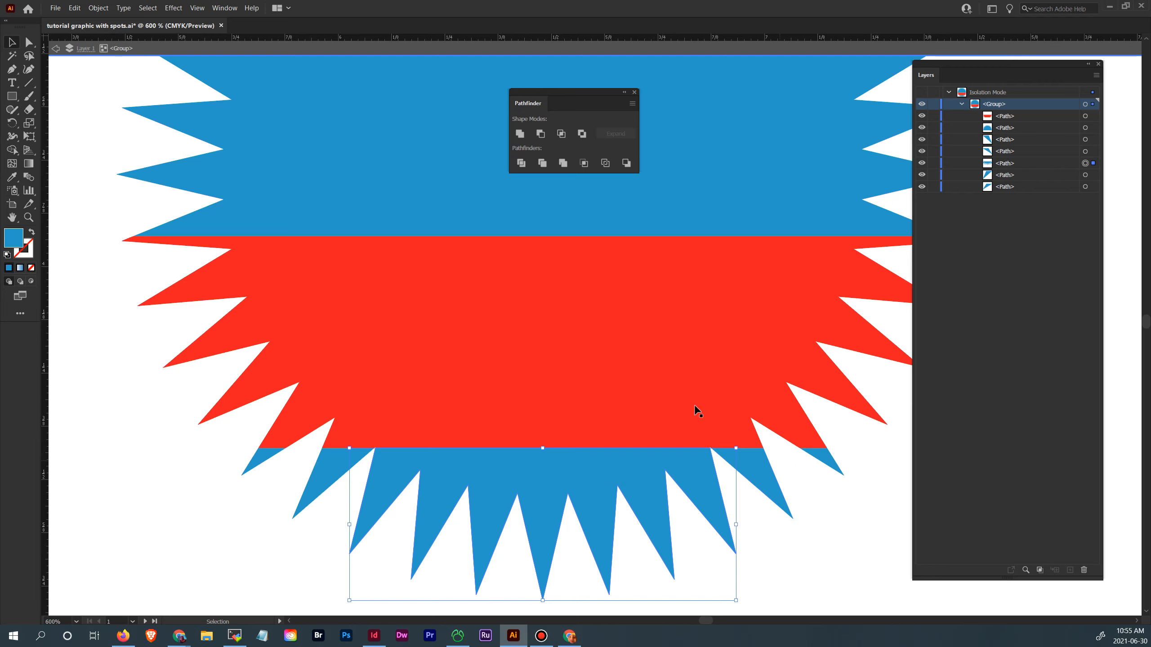
Select all pieces sharing the lower blue section's fill color and locate the command for making a compound path
left_click(141, 8)
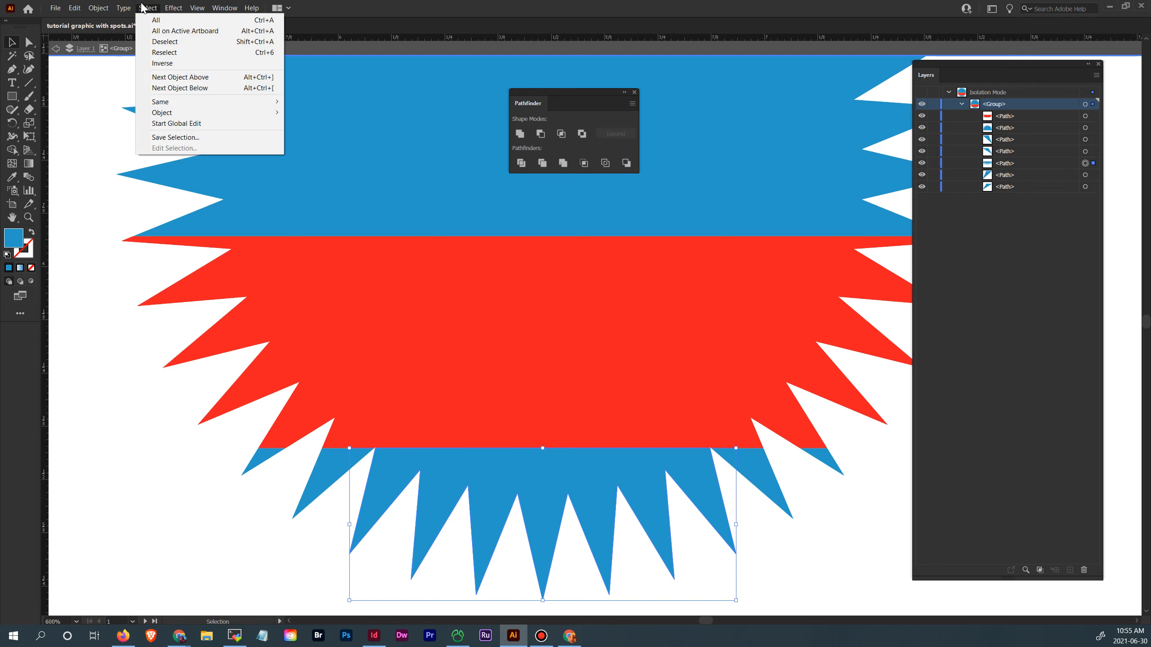
mouse_move(176, 104)
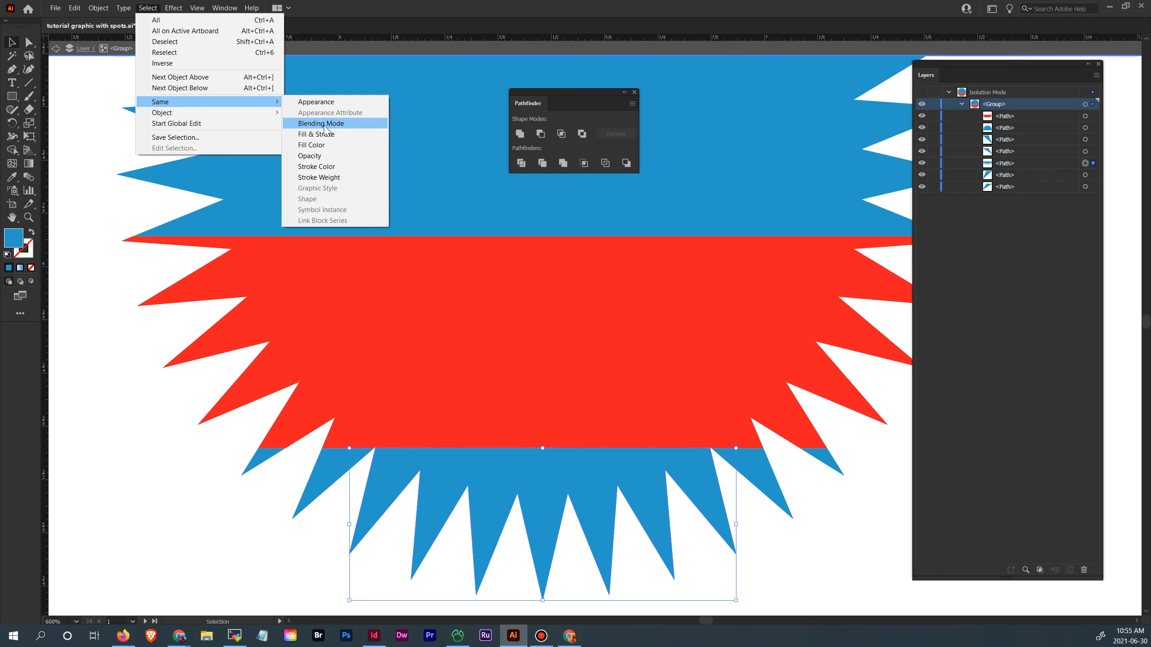
left_click(330, 145)
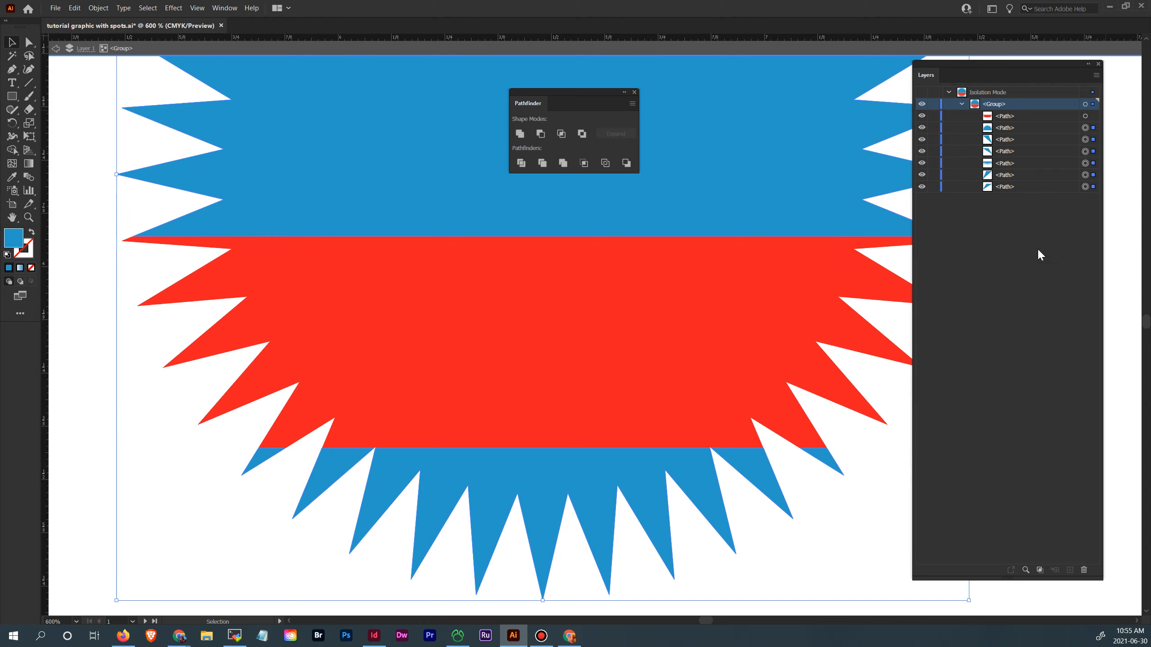
left_click(99, 8)
mouse_move(158, 369)
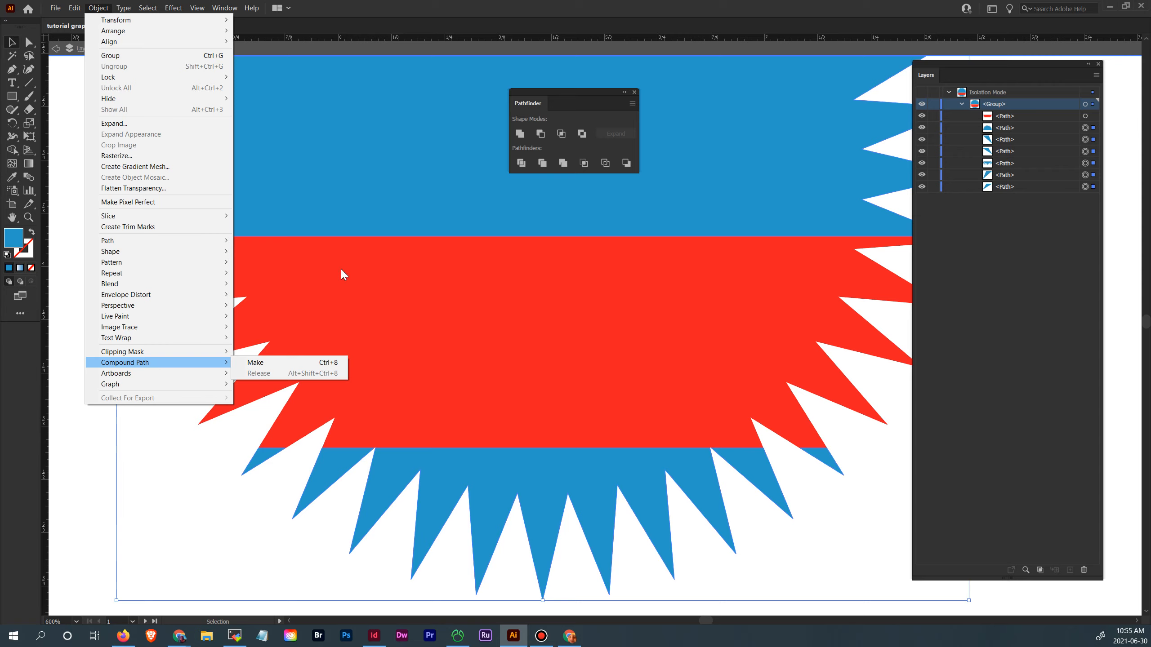
left_click(95, 470)
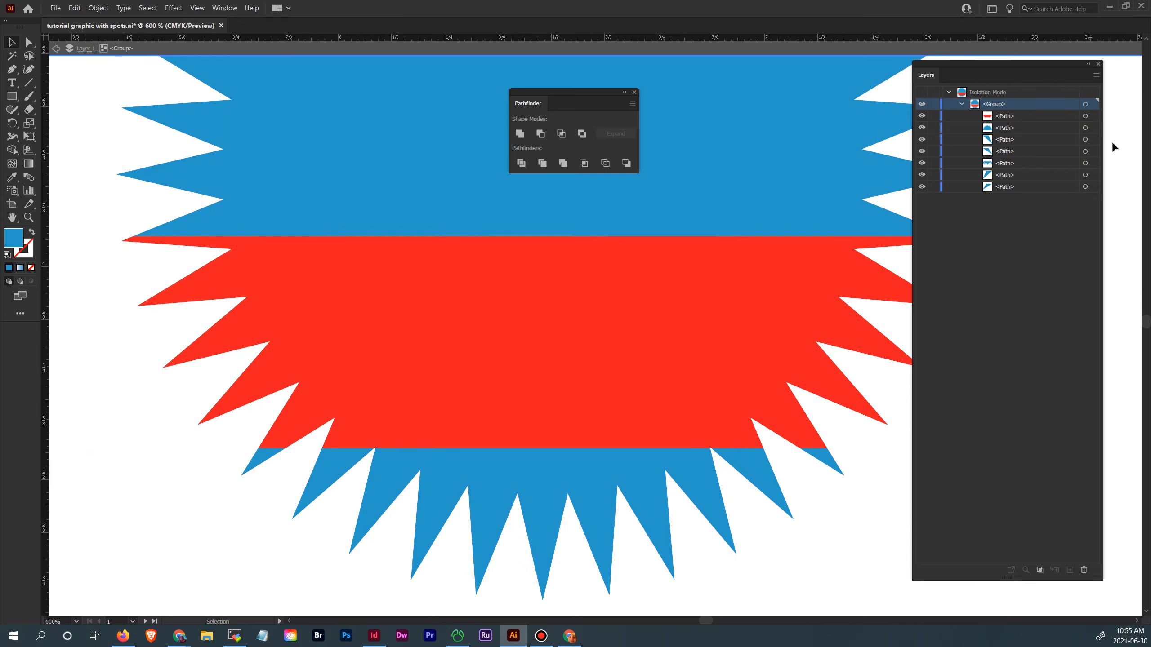
Select all blue pieces by their same appearance and combine them into one compound path
left_click(172, 8)
mouse_move(148, 10)
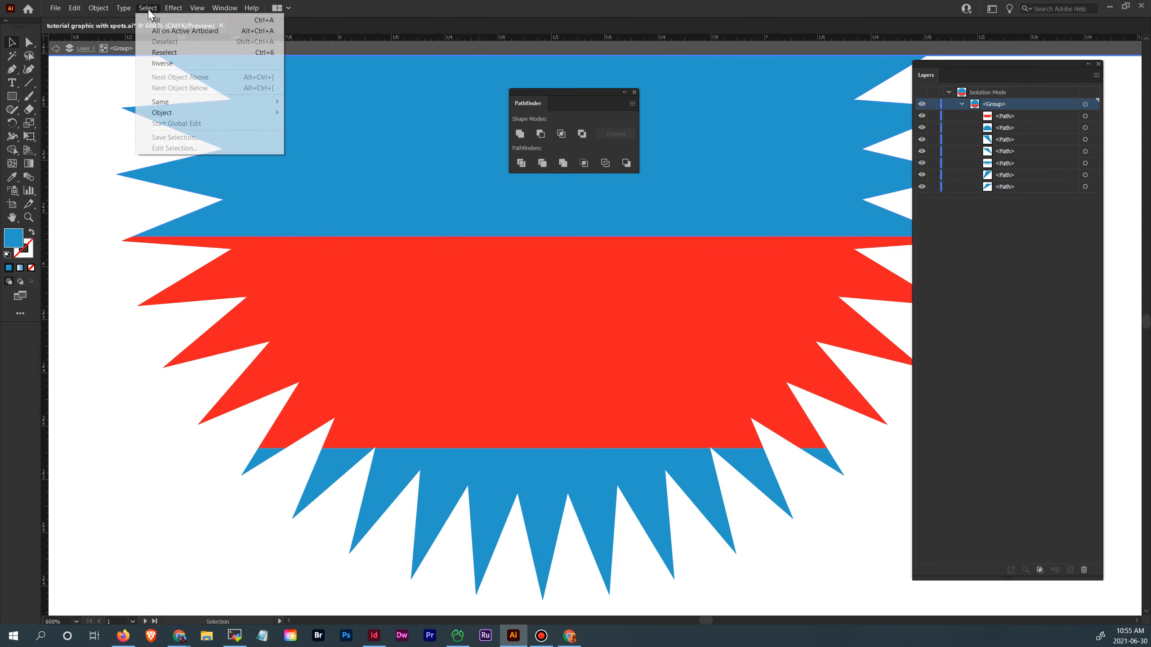
mouse_move(174, 102)
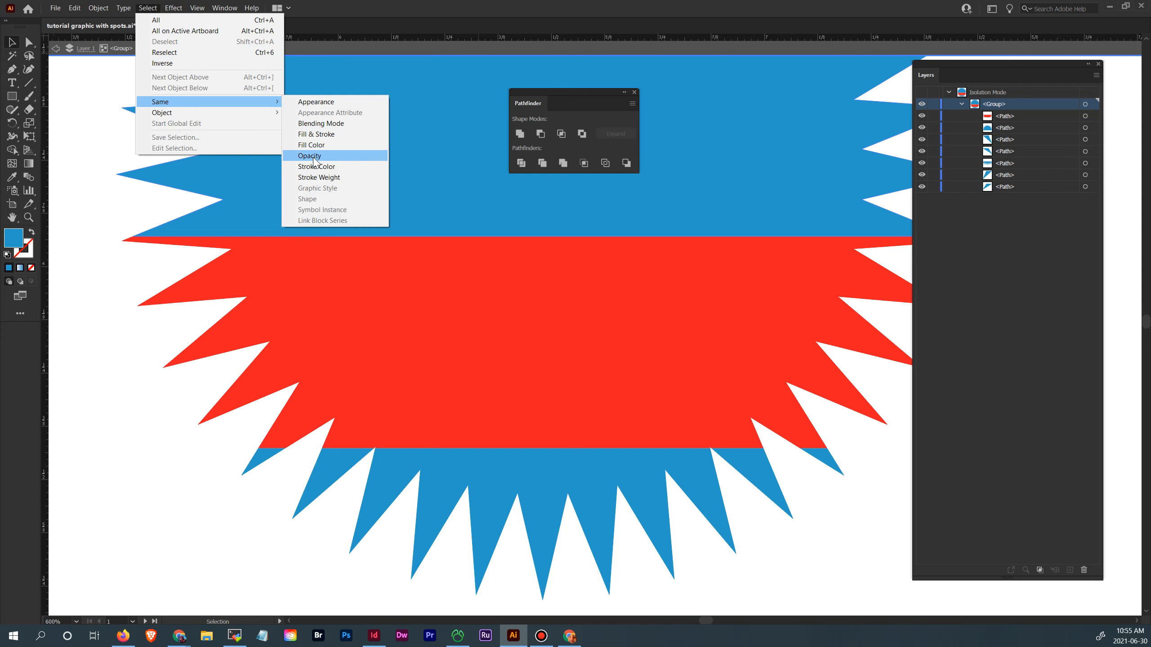
left_click(316, 102)
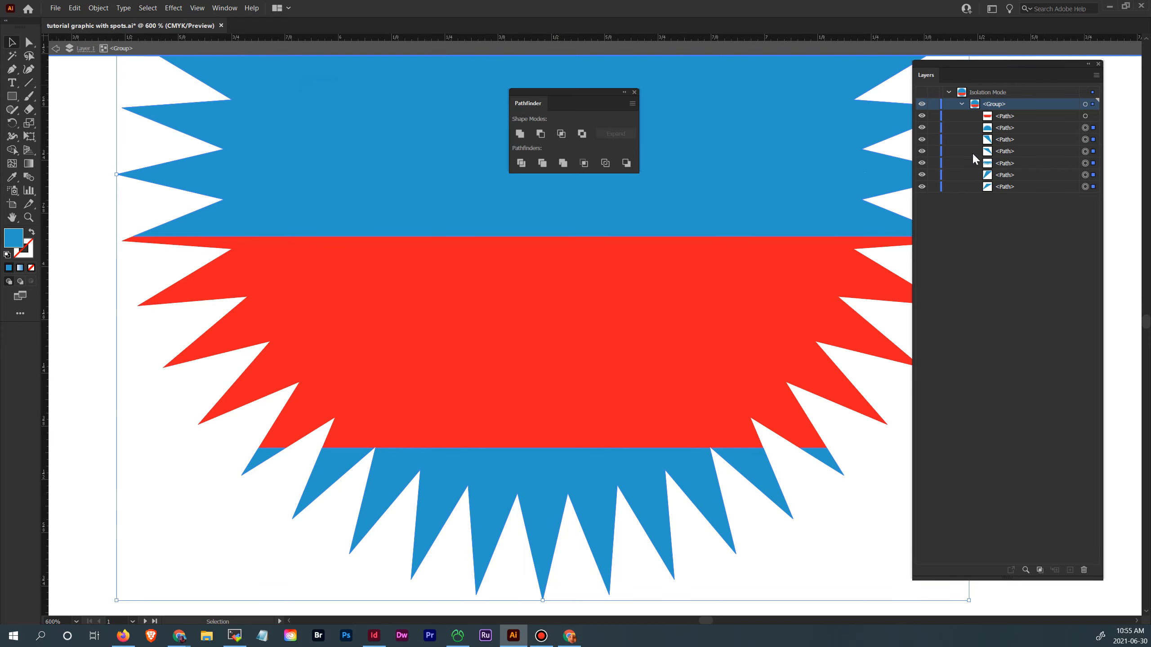
key("ctrl+8")
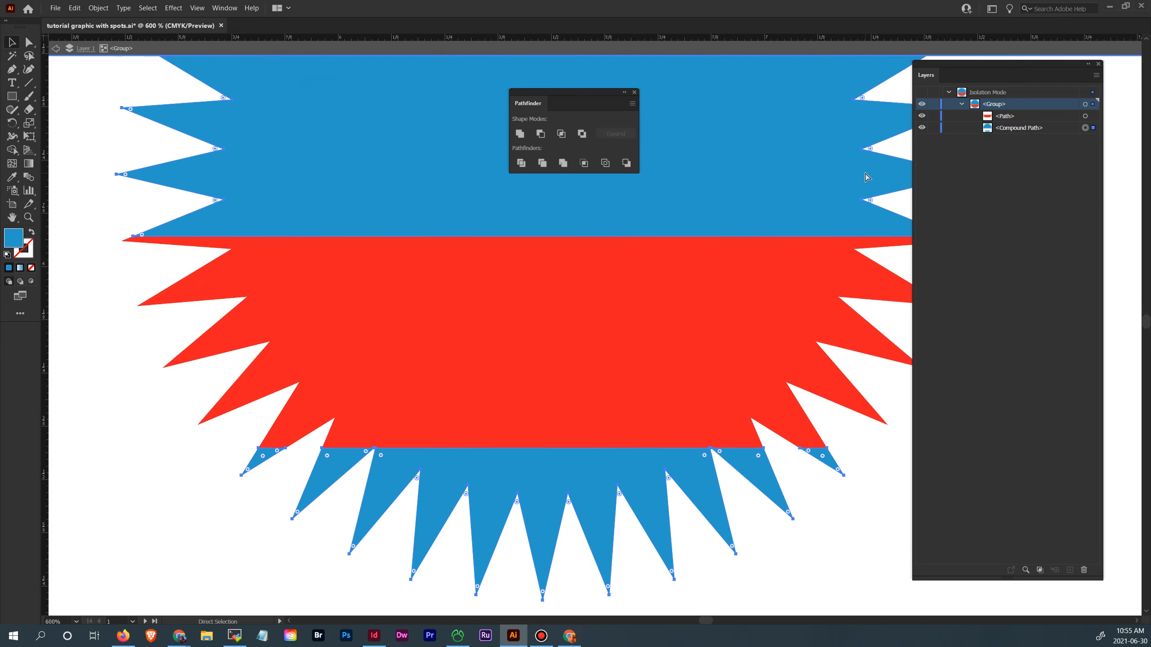
left_click(1017, 129)
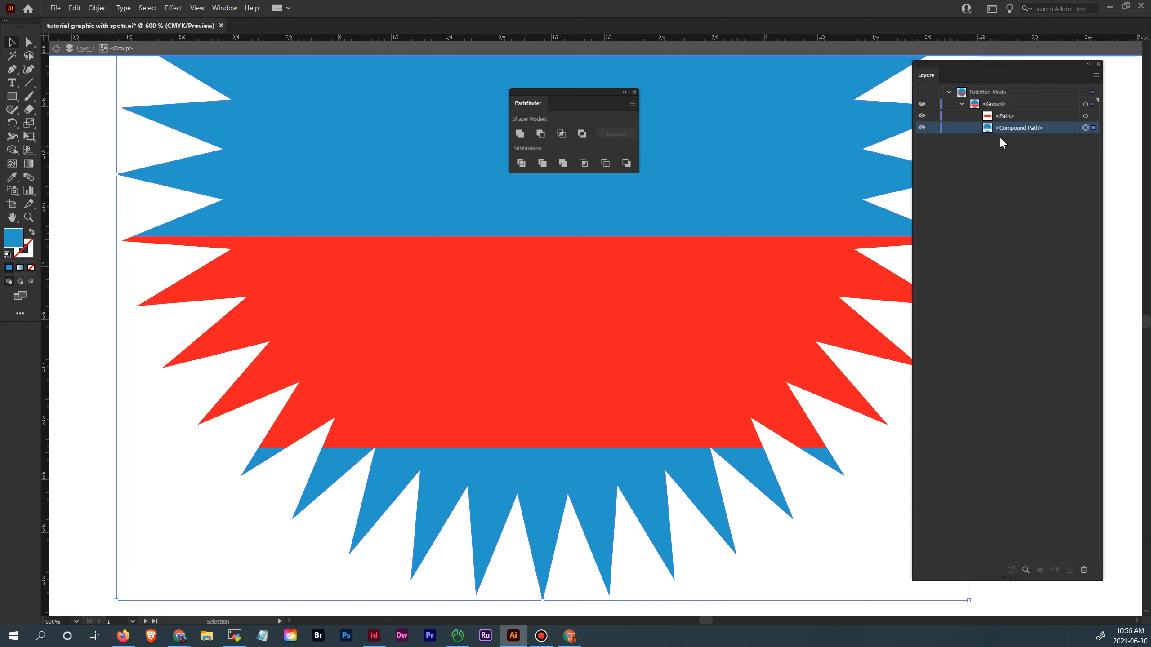
Rename the group as Starburst and its red path as red banner
double_click(993, 104)
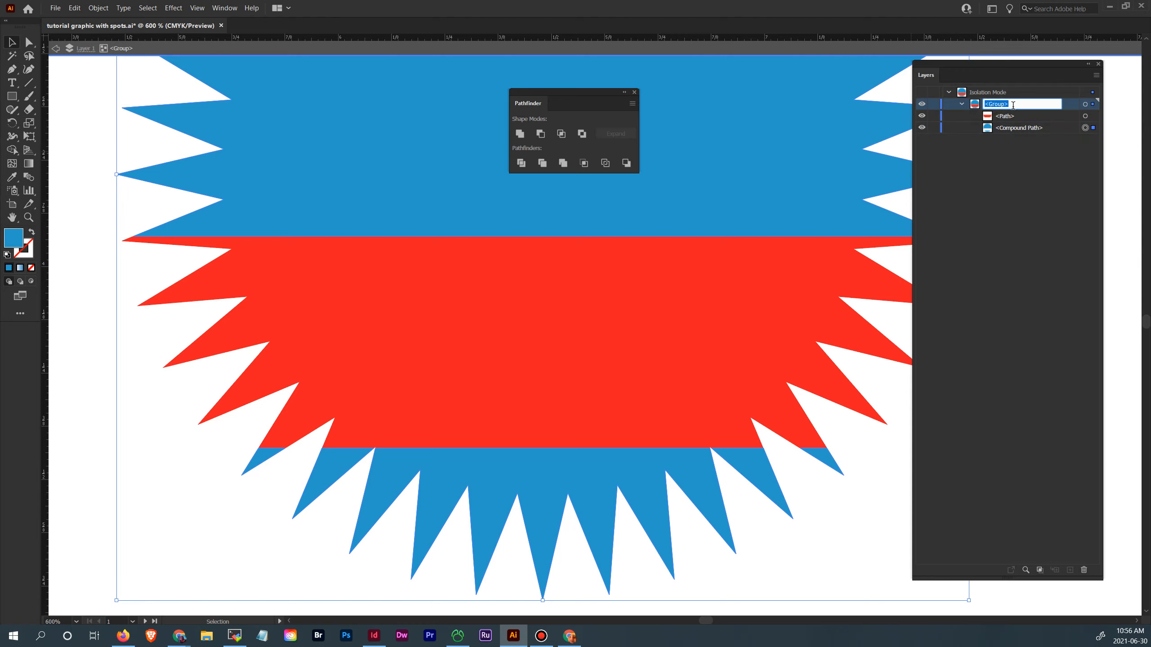
type("Starburst")
key("Return")
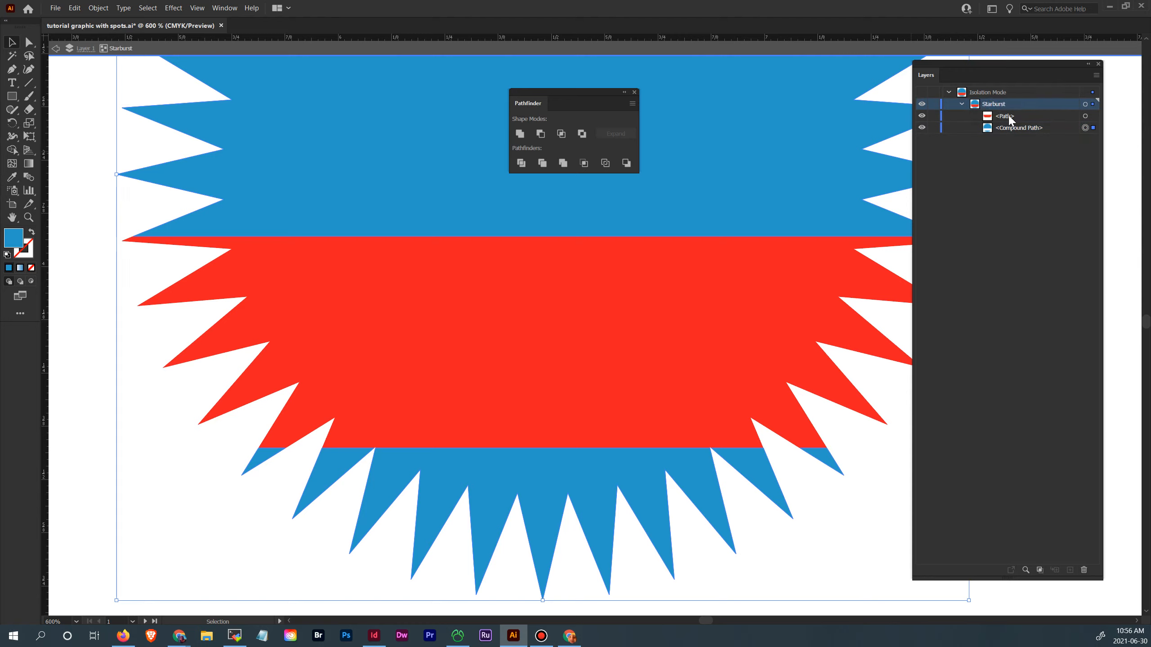
double_click(1010, 117)
type("r")
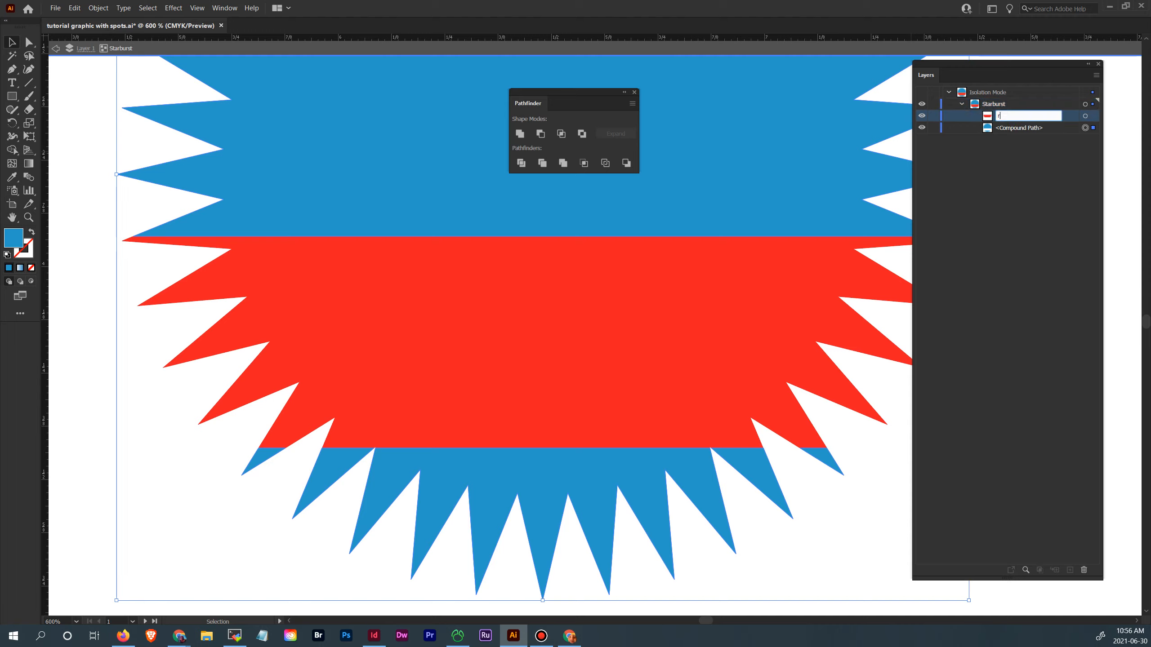
type("ed banner")
Rename the blue compound path as blue star
left_click(1025, 129)
double_click(1025, 129)
type("blue")
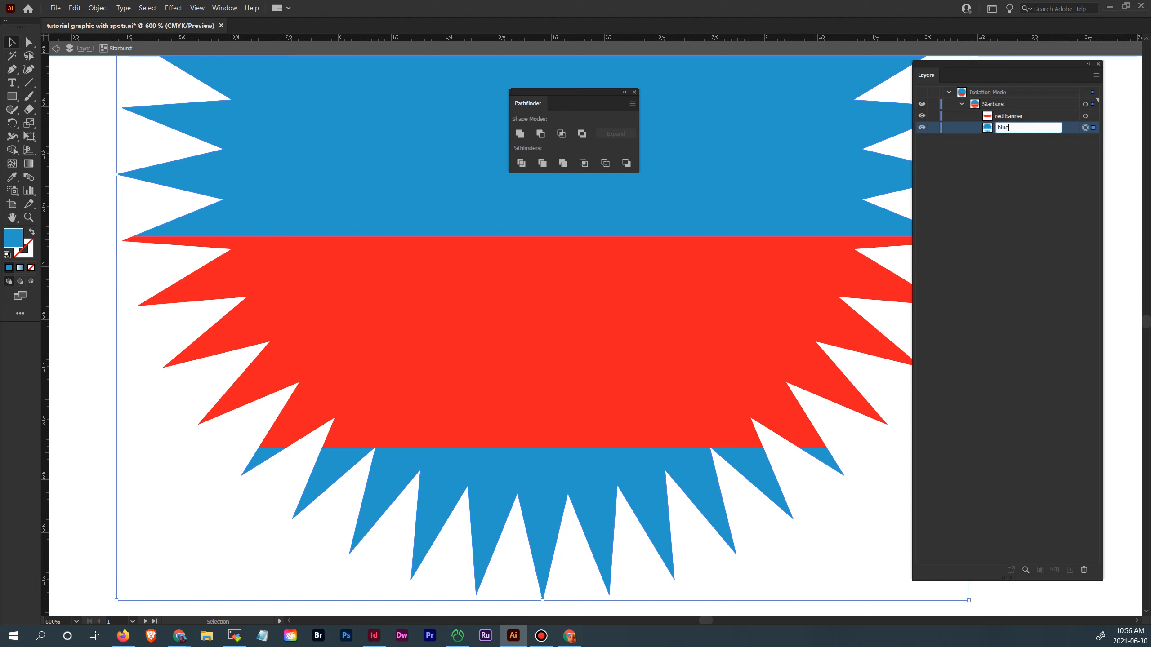
type(" star")
key("Return")
Isolate the blue star, examine its separate parts by selecting them, and return to the Starburst group level
left_click(808, 254)
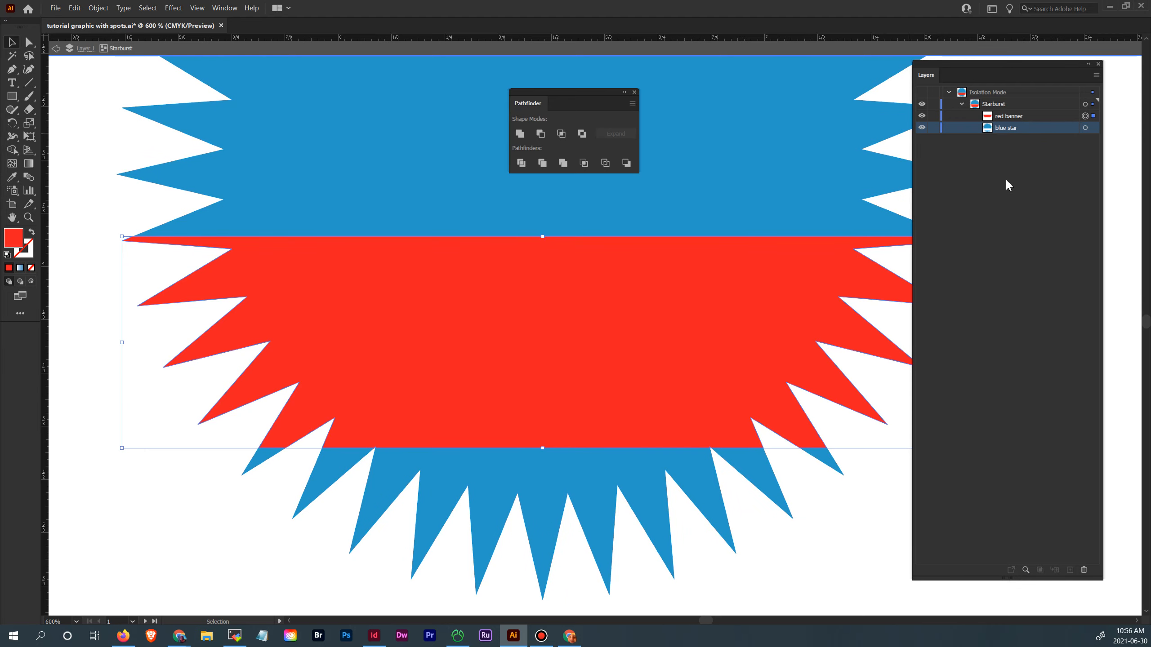
left_click(814, 188)
double_click(815, 188)
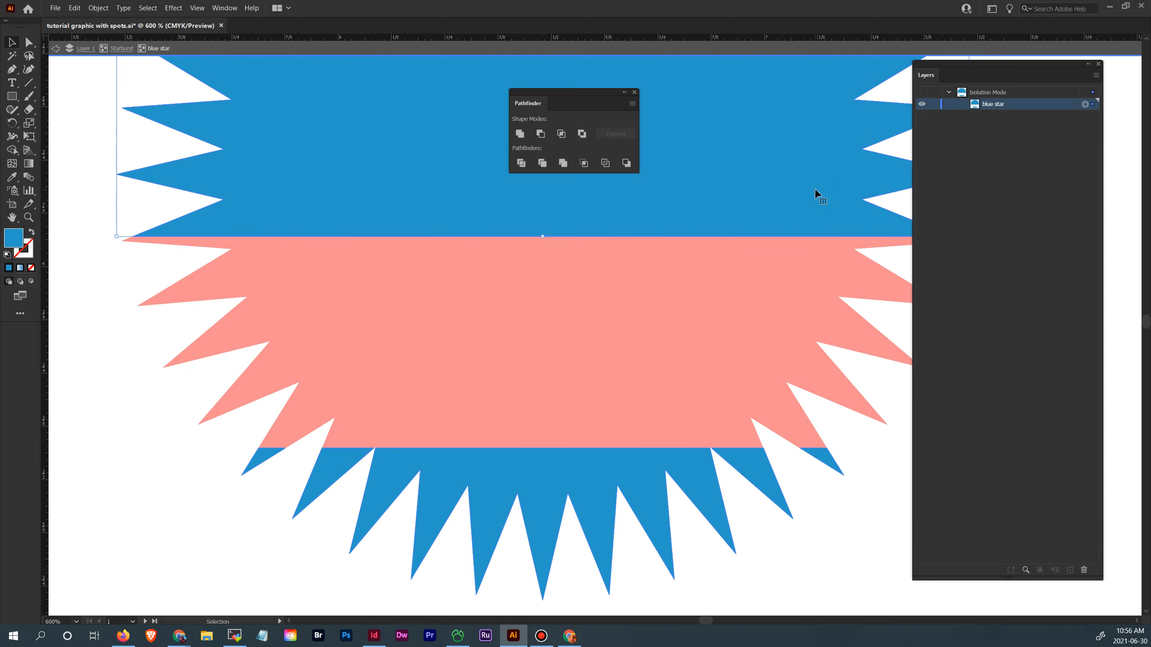
key("ctrl+minus")
key("ctrl+minus")
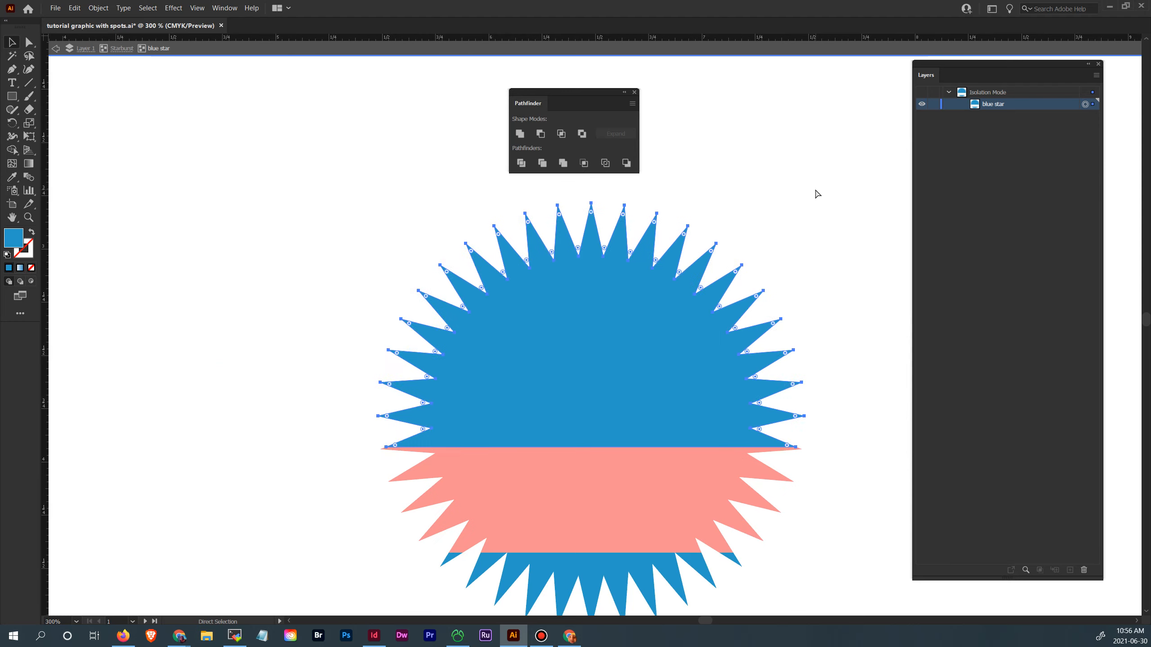
left_click_drag(812, 345, 799, 274)
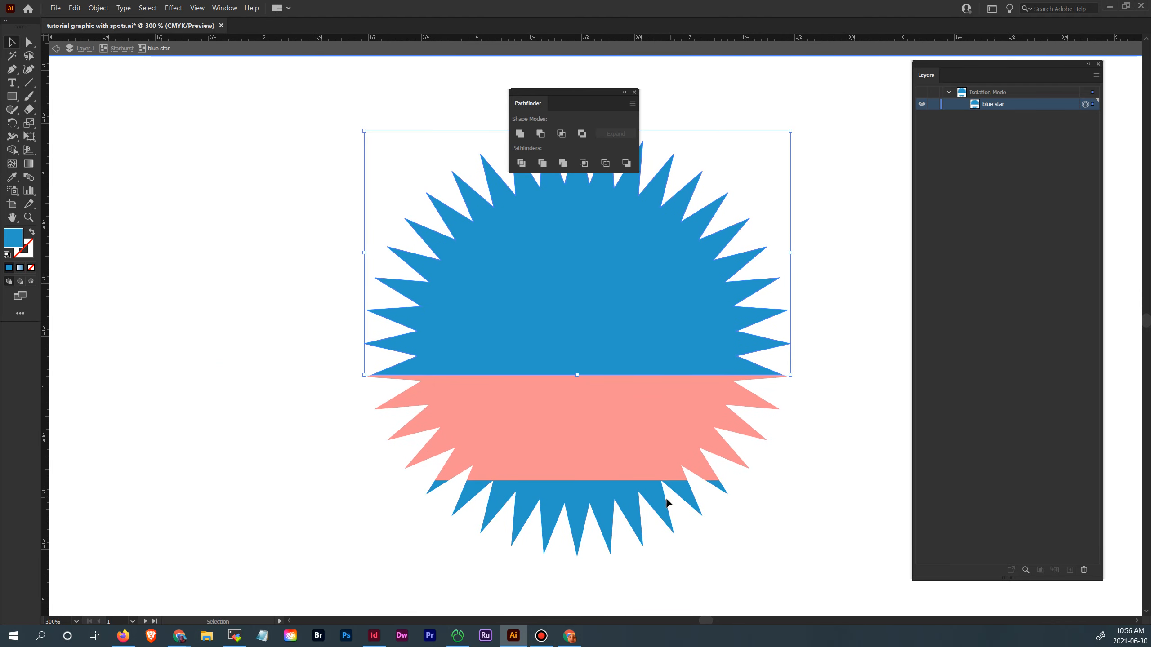
left_click(602, 503)
left_click(688, 503)
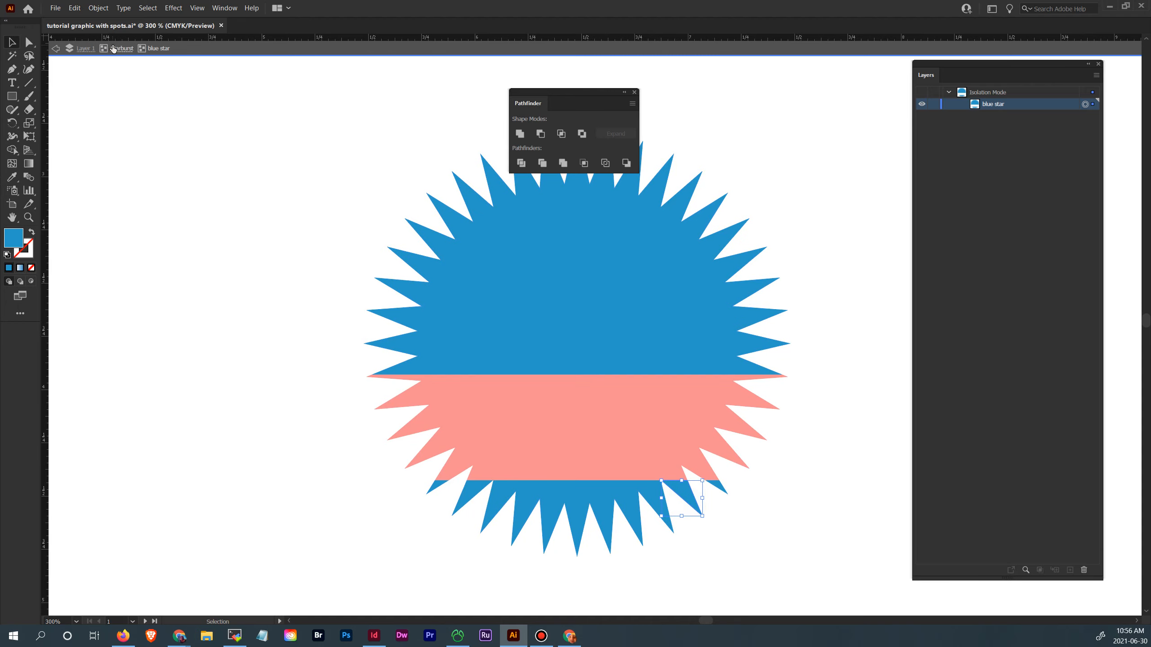
double_click(265, 259)
Try a darker blue fill and a white-to-blue gradient on the whole blue star
left_click(473, 264)
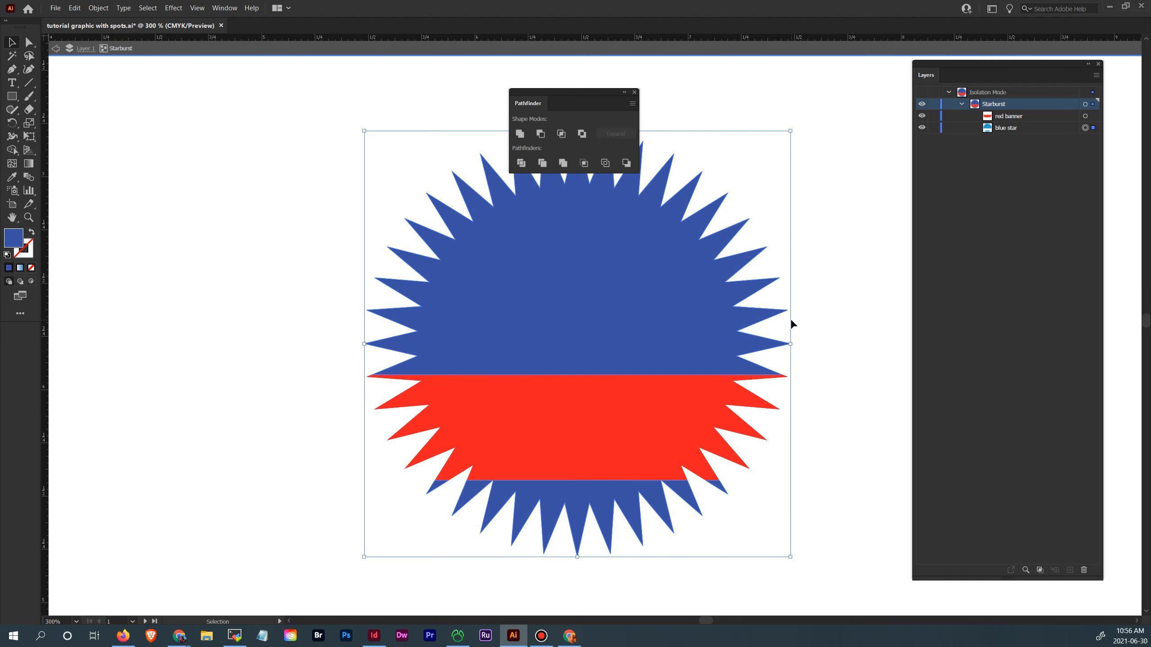
left_click_drag(603, 93, 219, 109)
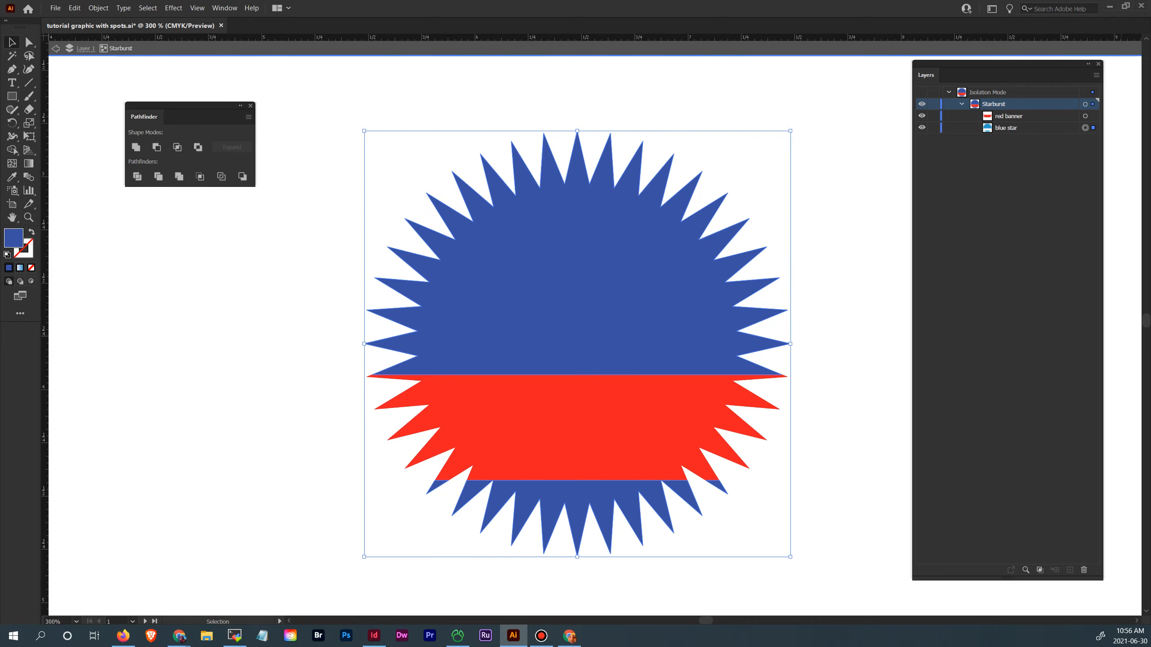
key("period")
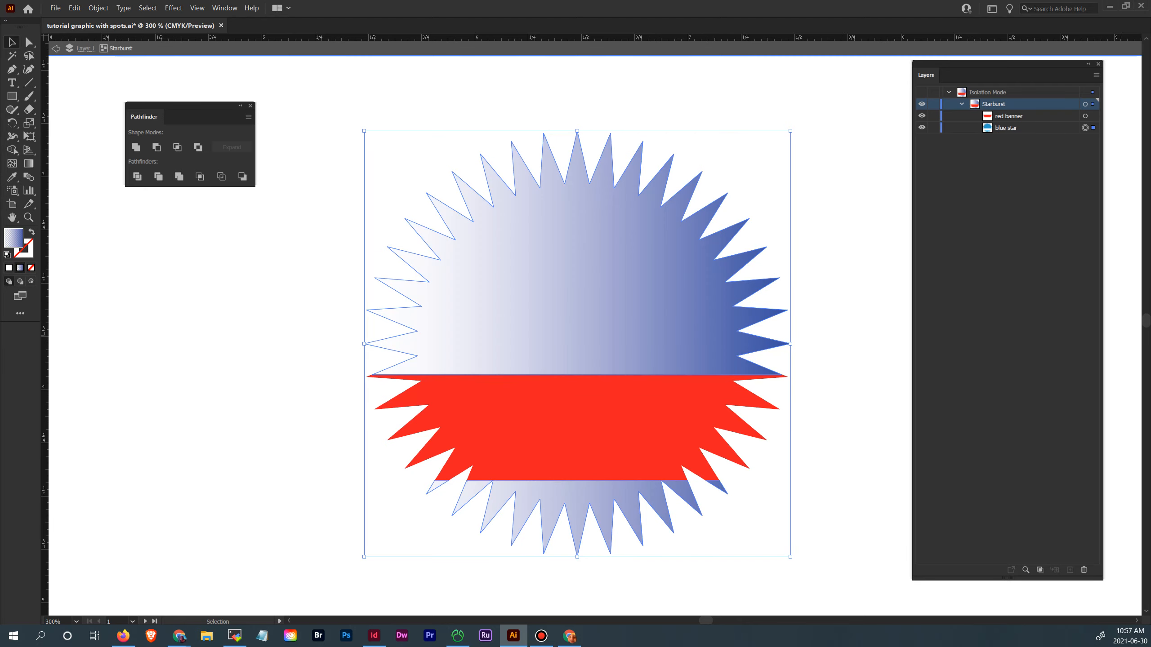
key("comma")
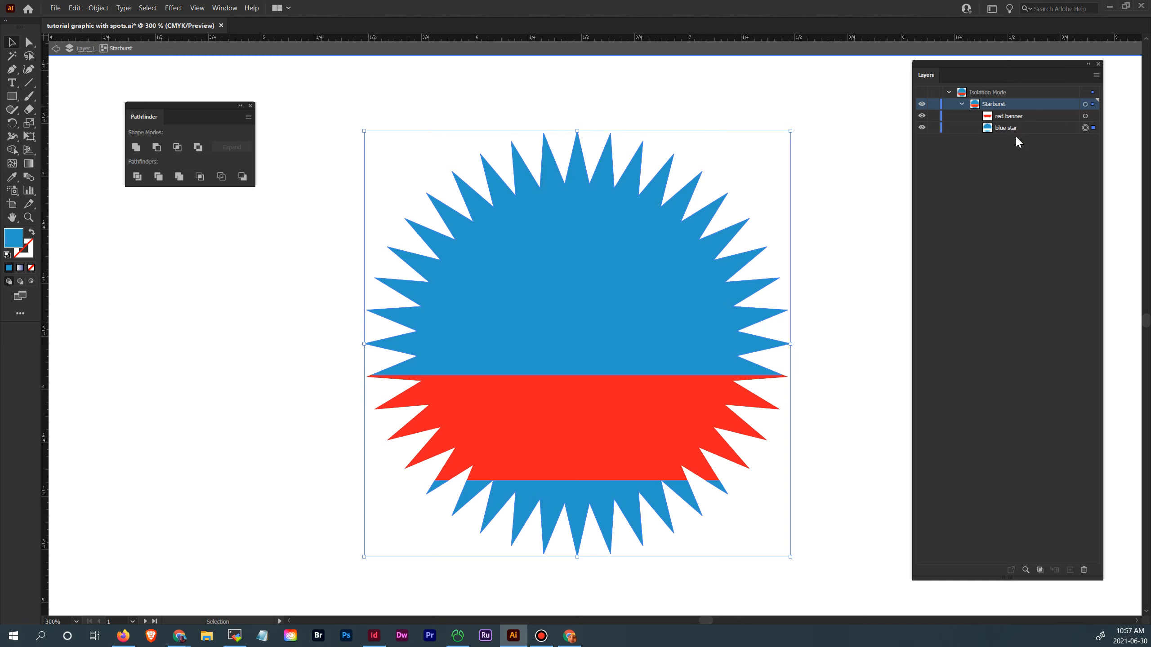
Exit isolation mode completely and move the Pathfinder panel clear of the empty drawing area beside the starburst
left_click(86, 49)
left_click(56, 48)
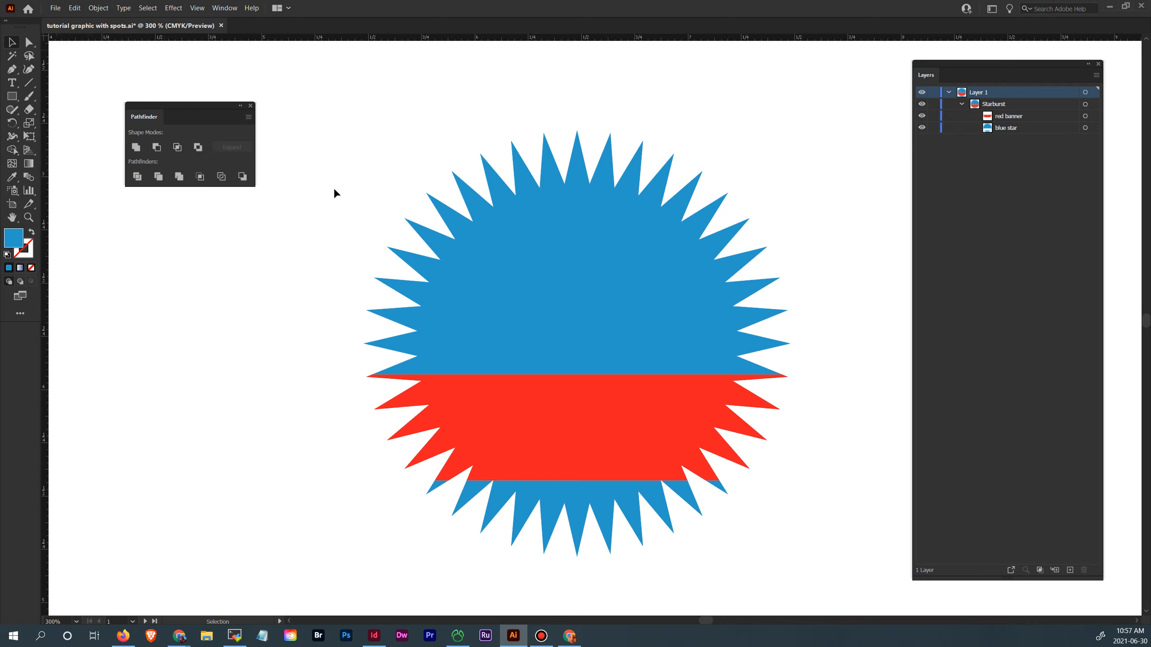
left_click_drag(329, 184, 473, 228)
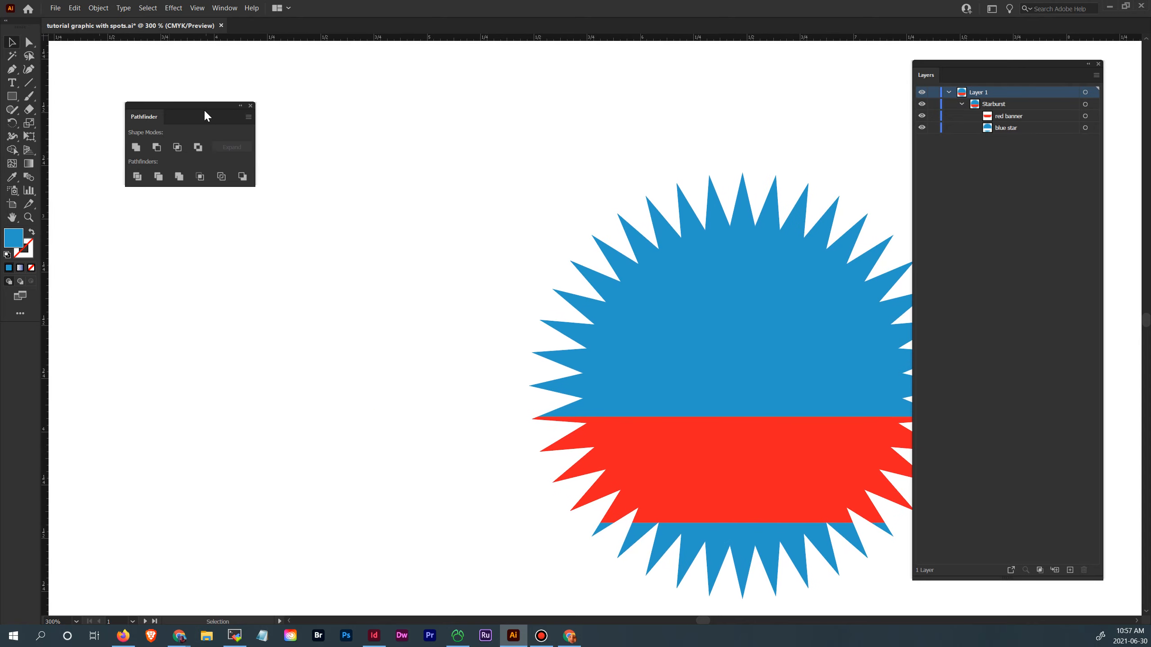
left_click_drag(207, 106, 181, 71)
left_click_drag(339, 127, 423, 166)
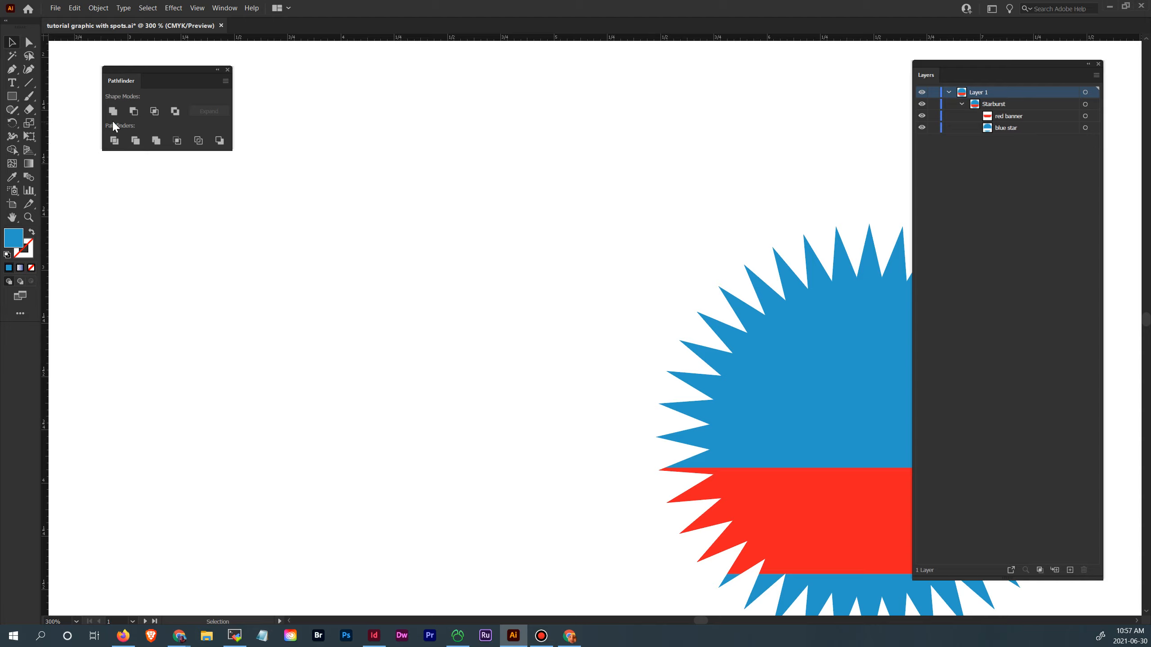
Draw a closed, curved freeform shape with the Pen tool in the empty area beside the starburst
left_click(12, 69)
left_click(199, 295)
left_click_drag(269, 237, 351, 196)
left_click_drag(372, 179, 388, 183)
left_click_drag(422, 235, 392, 303)
left_click_drag(411, 324, 297, 343)
left_click(198, 296)
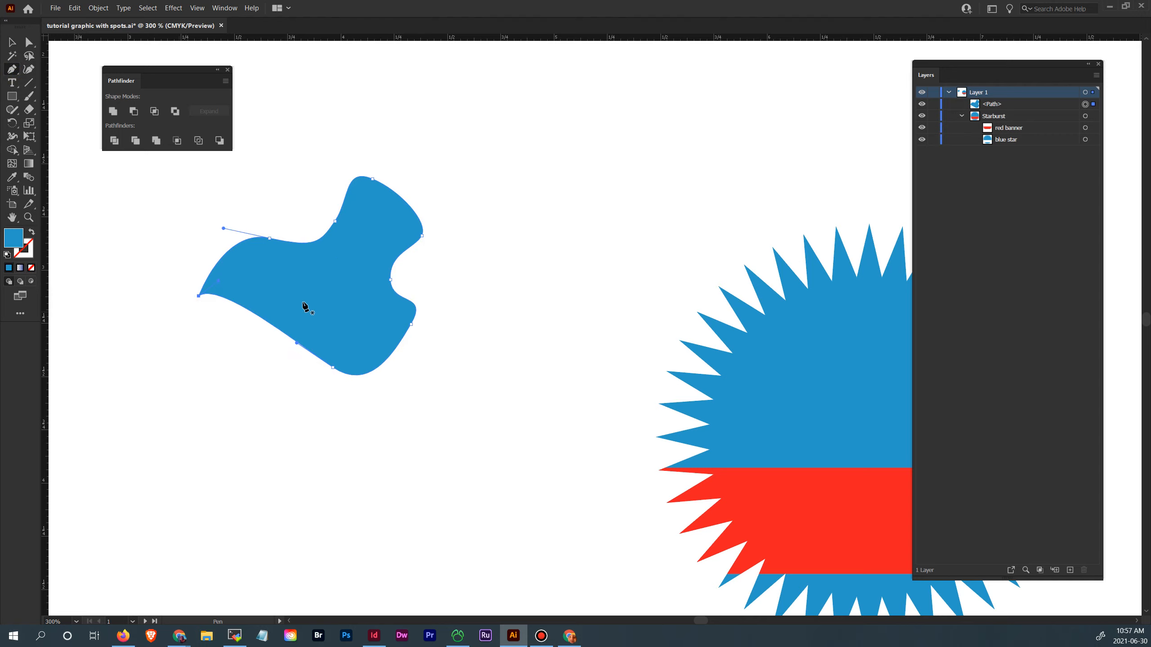
Draw a second closed, curved shape overlapping the lower right side of the first one with the Pen tool
left_click_drag(430, 262, 421, 262)
left_click_drag(365, 271, 374, 319)
left_click_drag(407, 331, 497, 336)
left_click_drag(504, 302, 485, 269)
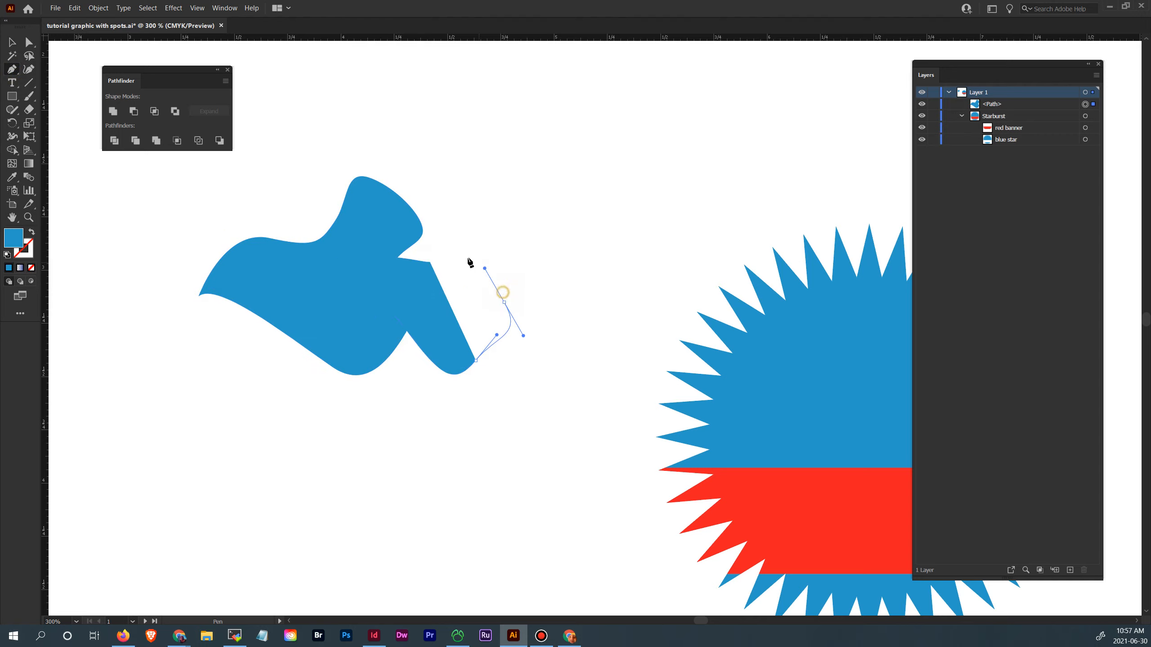
left_click(429, 262)
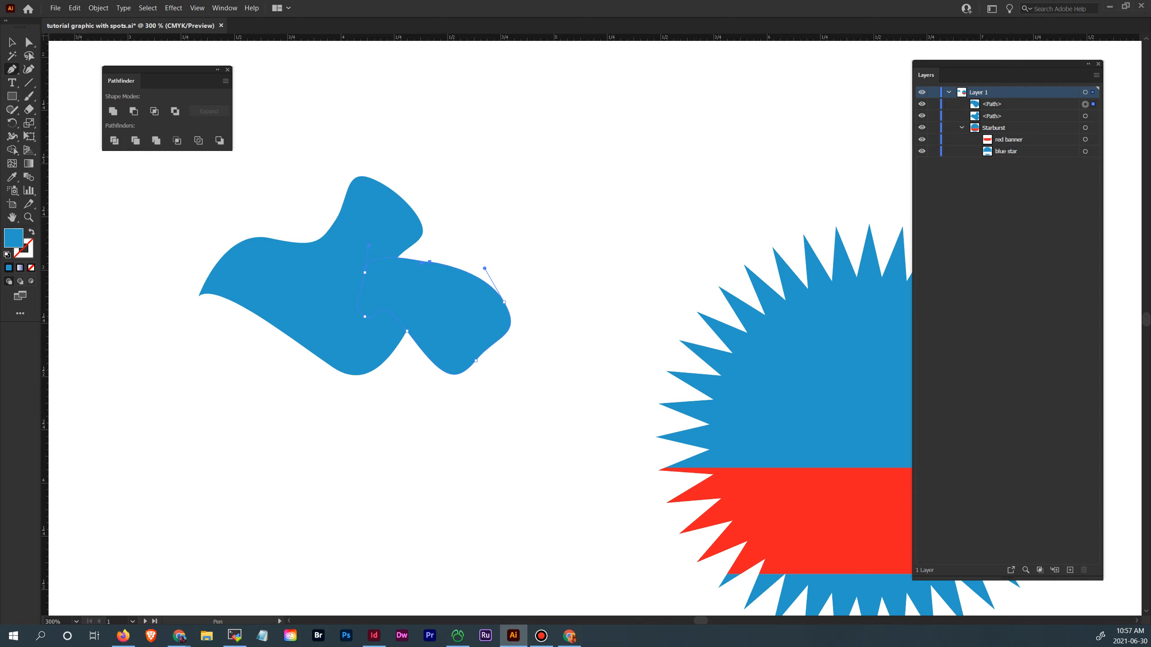
Fill the second freeform shape with a darker blue and shift it slightly over the lighter blue shape
left_click(11, 42)
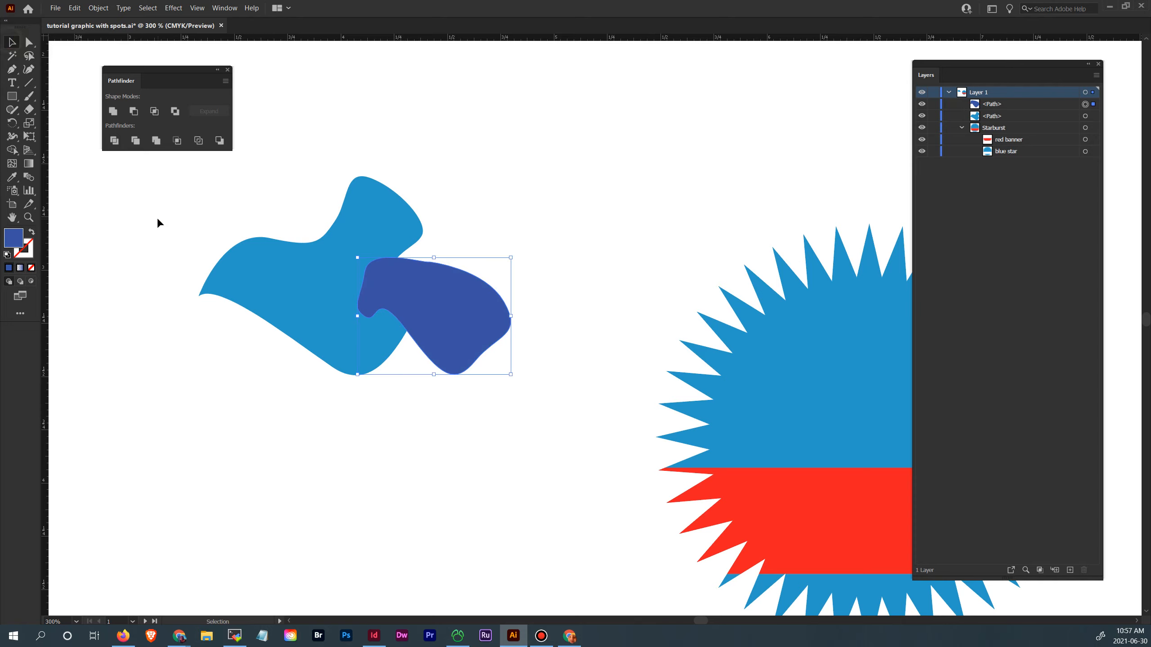
left_click(183, 245)
left_click_drag(182, 247, 239, 268)
left_click(514, 365)
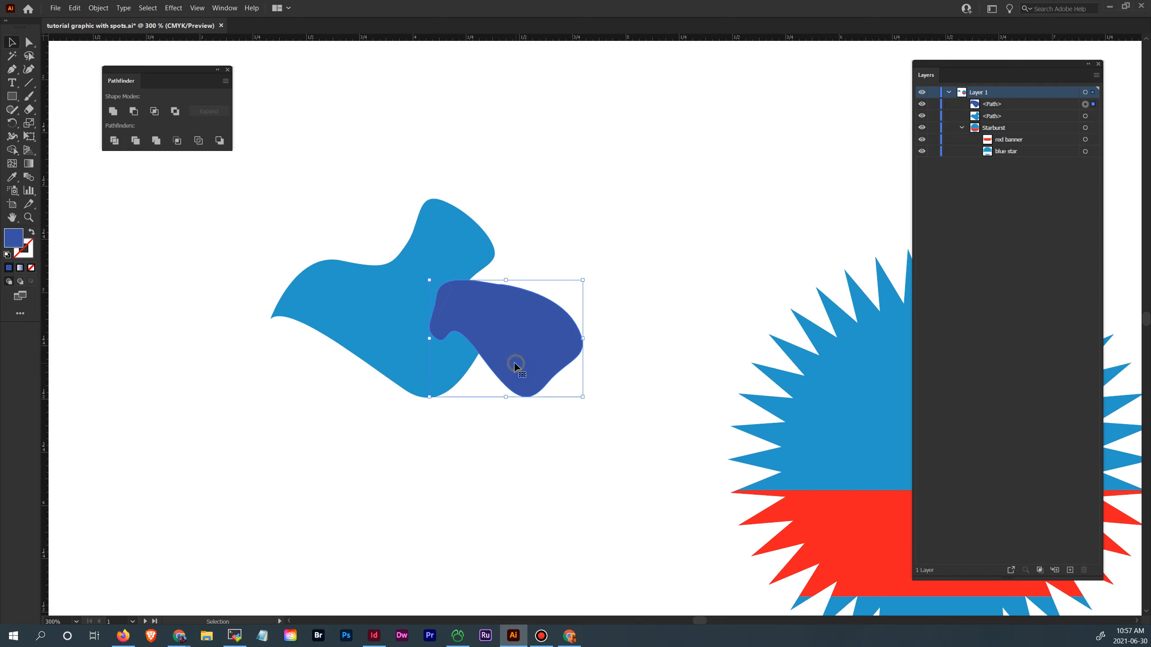
mouse_move(526, 367)
left_mouse_down()
mouse_move(512, 355)
mouse_move(530, 353)
left_mouse_up()
Select both overlapping freeform shapes, combine them with the Pathfinder Unite mode, and deselect the result
left_click(393, 382, "shift")
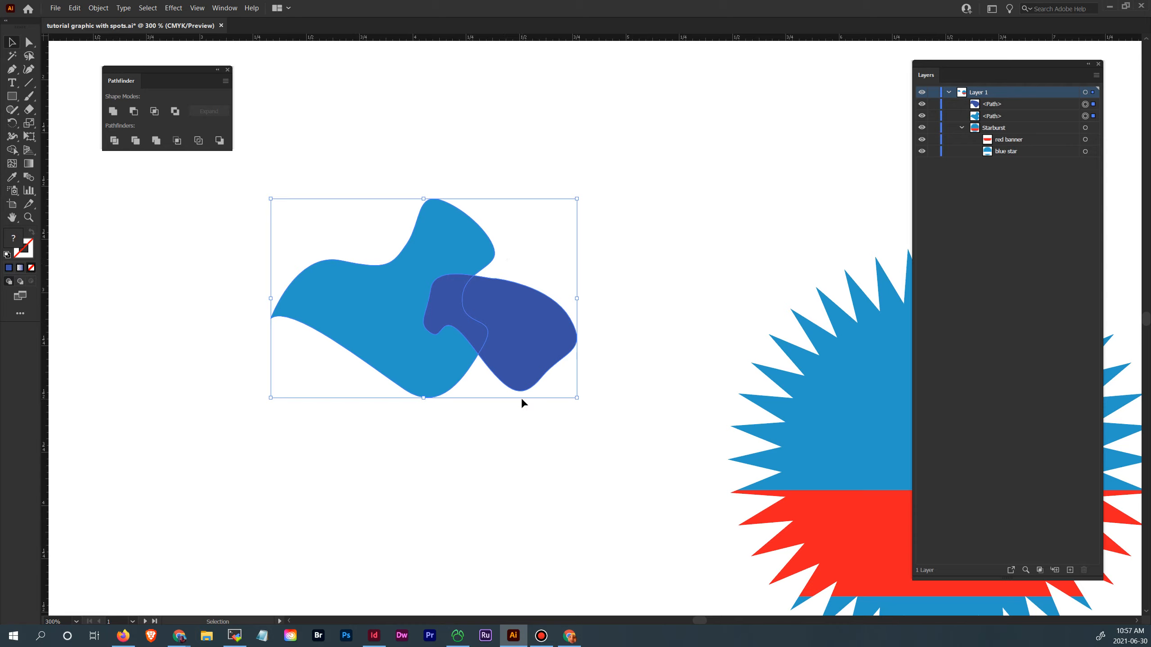
left_click(523, 418)
left_click(532, 363)
left_click_drag(584, 427, 408, 341)
left_click(114, 116)
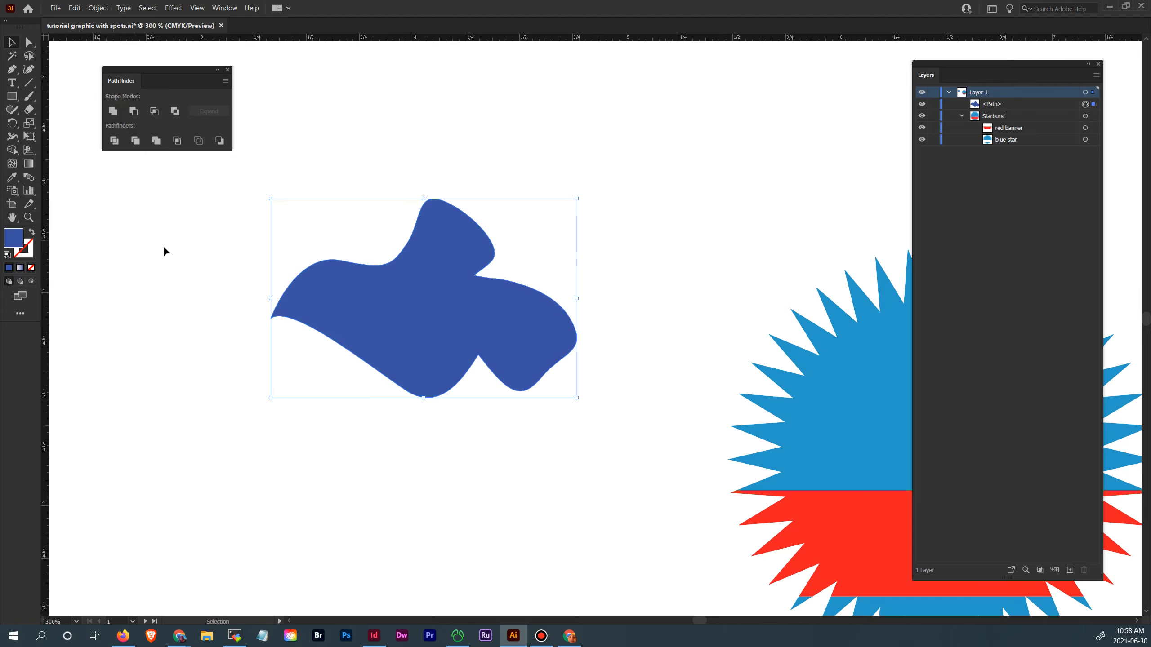
left_click(252, 324)
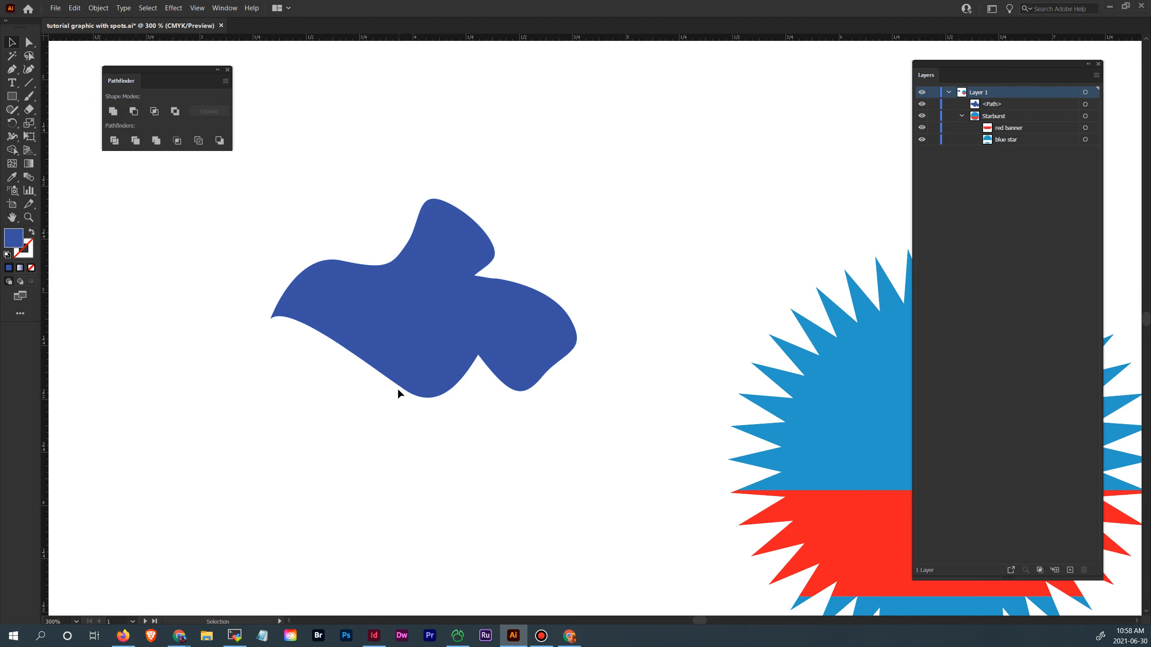
Draw a rectangle about 0.41 in wide and 0.63 in high over the united shape's upper edge and fill it red
scroll(327, 398, "up", 2)
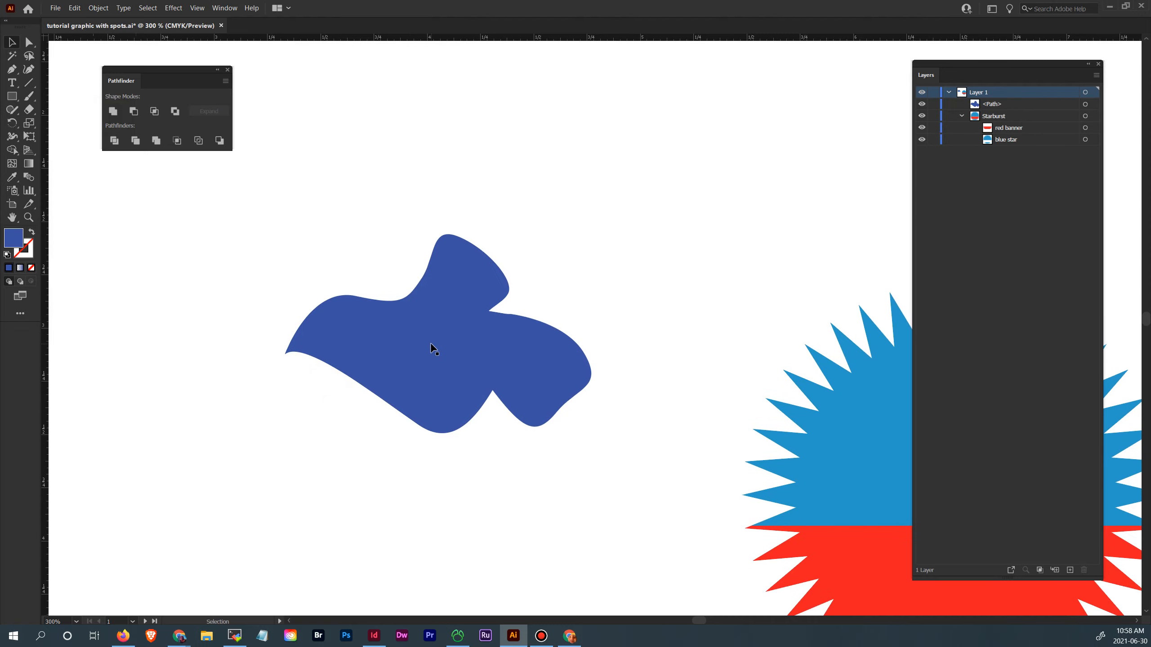
left_click(12, 96)
left_click_drag(438, 226, 351, 362)
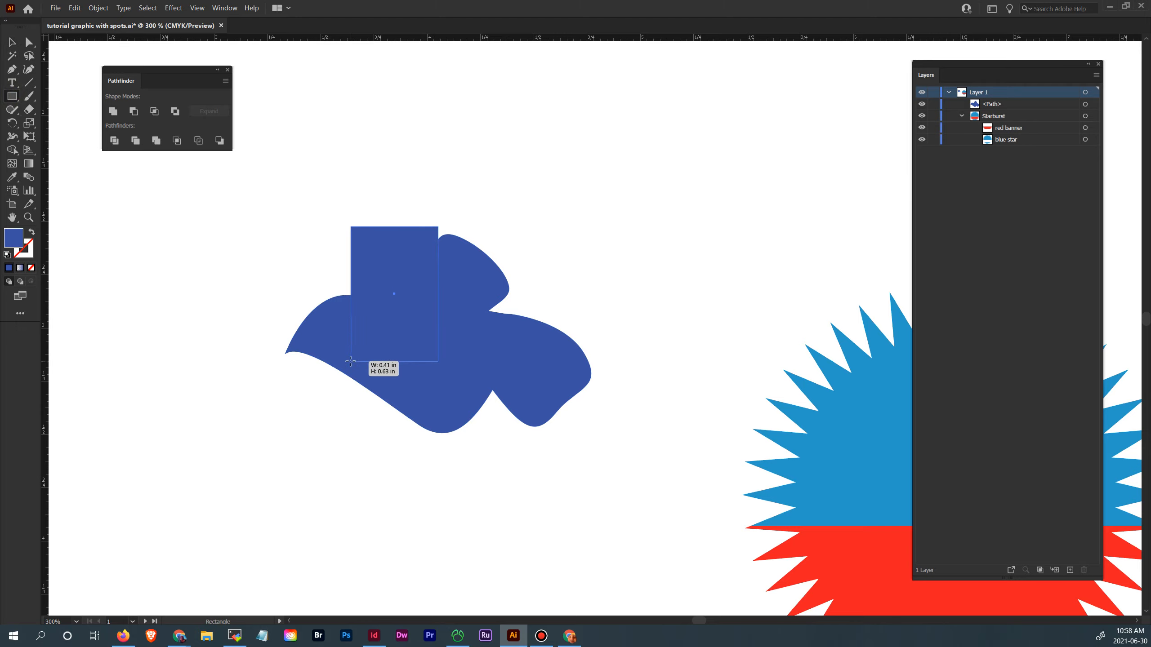
left_click(12, 42)
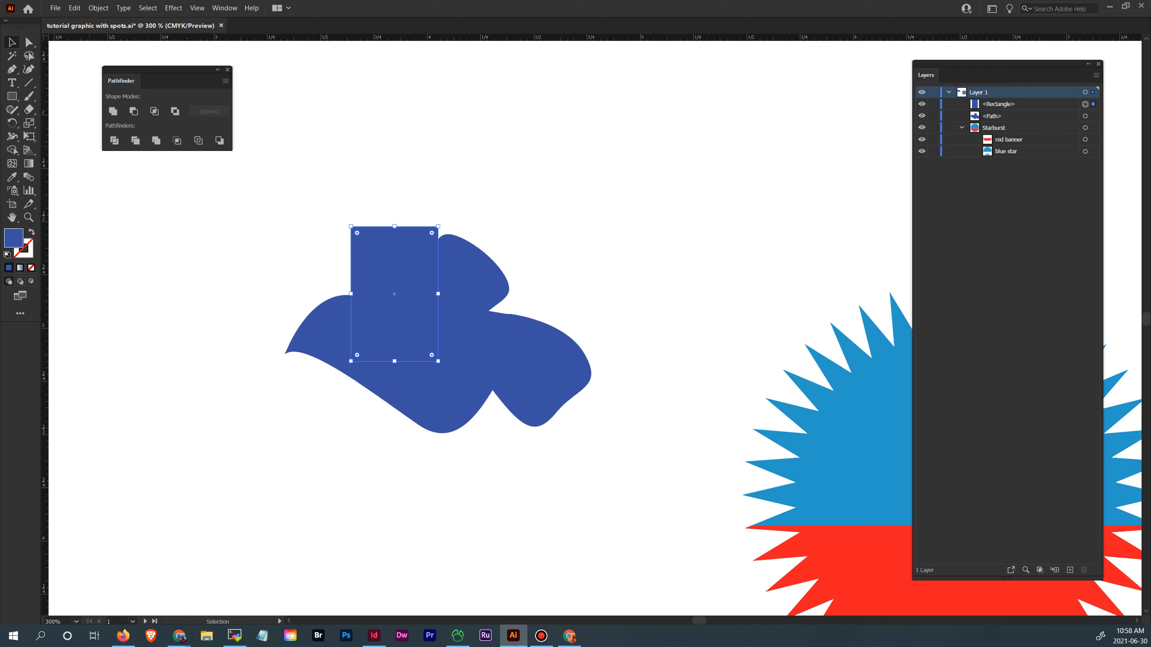
left_click(256, 226)
Select the red rectangle and the blue shape and cut the rectangle out with Pathfinder Minus Front
left_click_drag(194, 242, 538, 428)
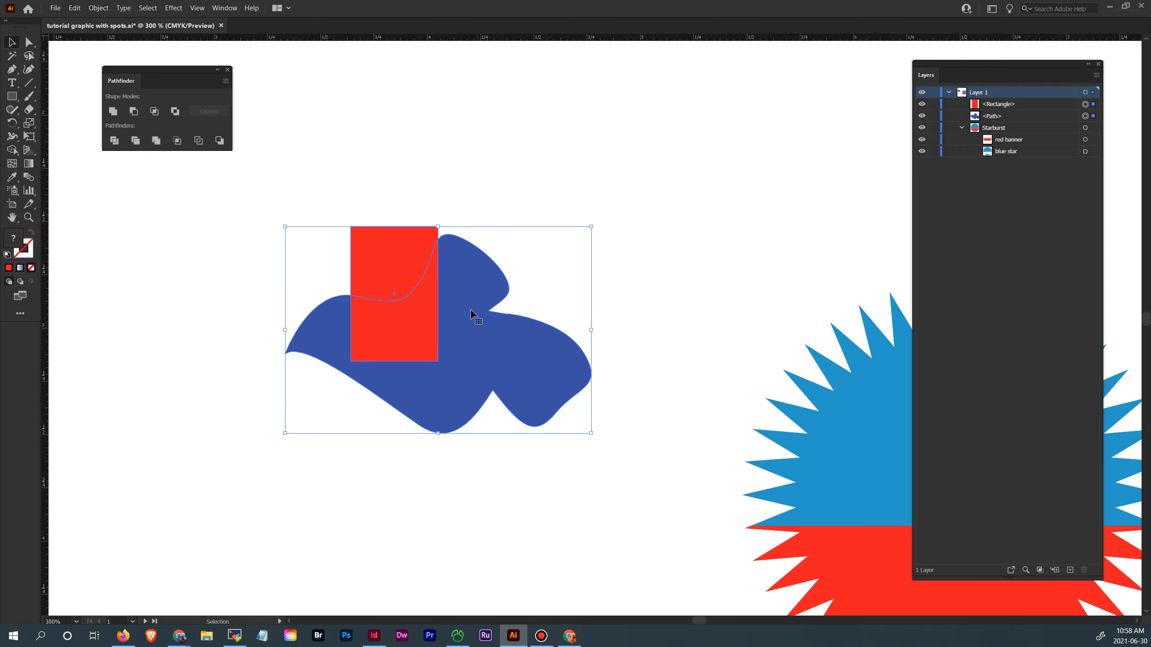
left_click(133, 111)
left_click(149, 227)
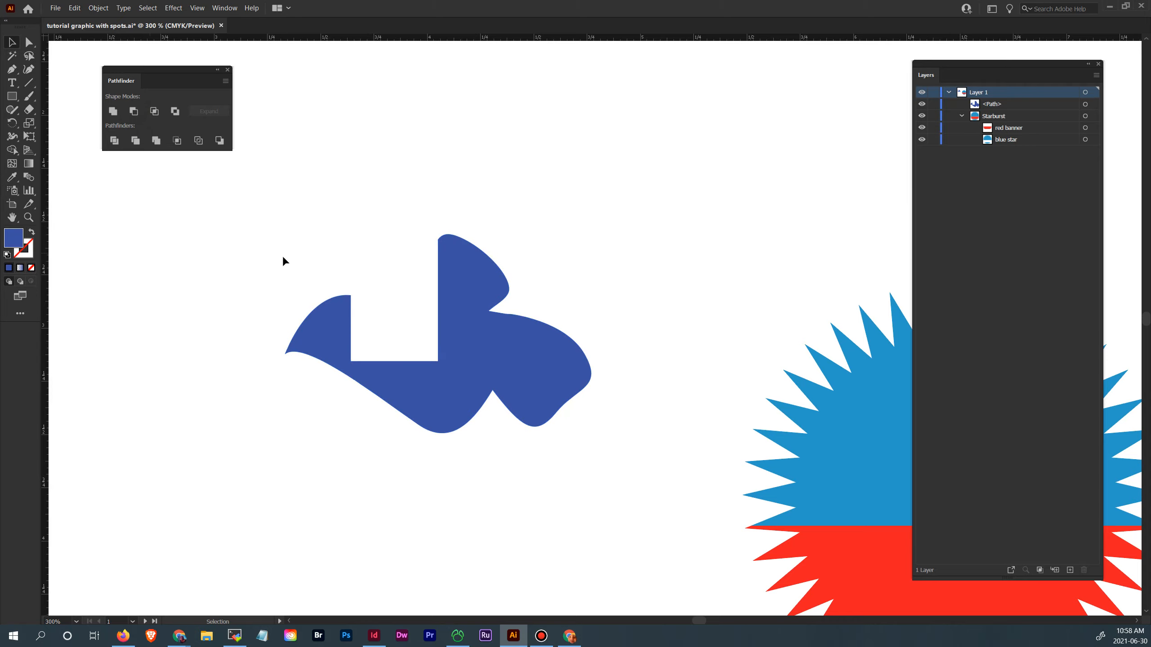
Move the notched blue shape slightly closer to the starburst
mouse_move(452, 330)
left_mouse_down()
mouse_move(856, 505)
mouse_move(613, 370)
mouse_move(458, 350)
left_mouse_up()
key("space")
left_click_drag(589, 459, 368, 309)
left_click_drag(463, 330, 428, 347)
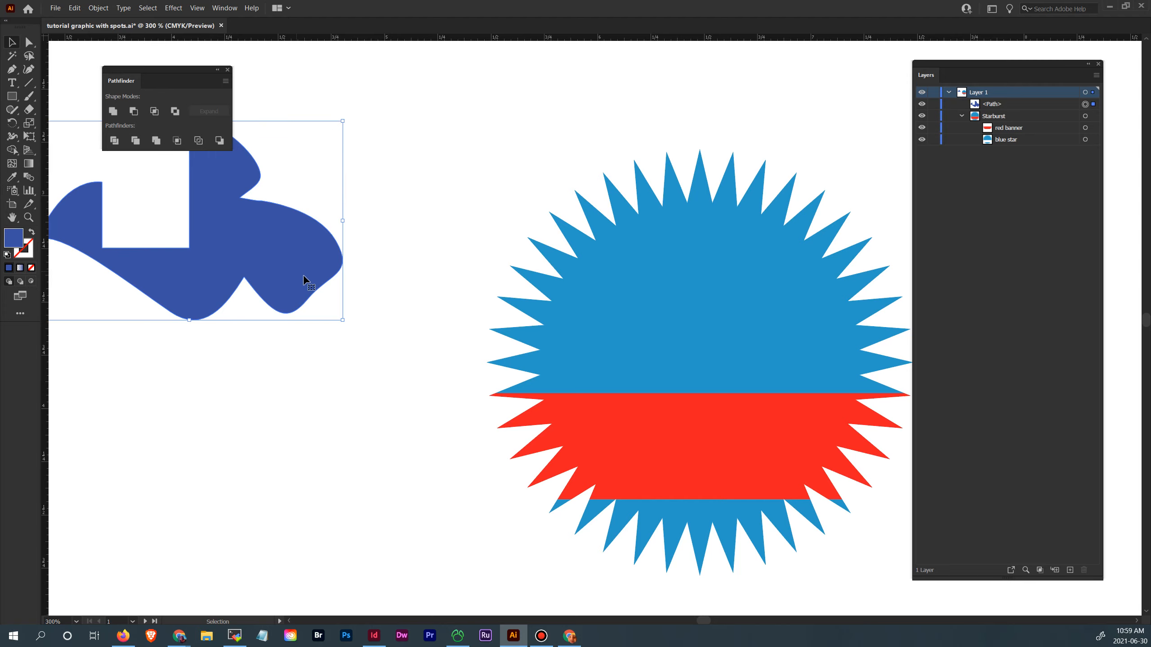
left_click_drag(235, 288, 380, 345)
left_click(542, 210)
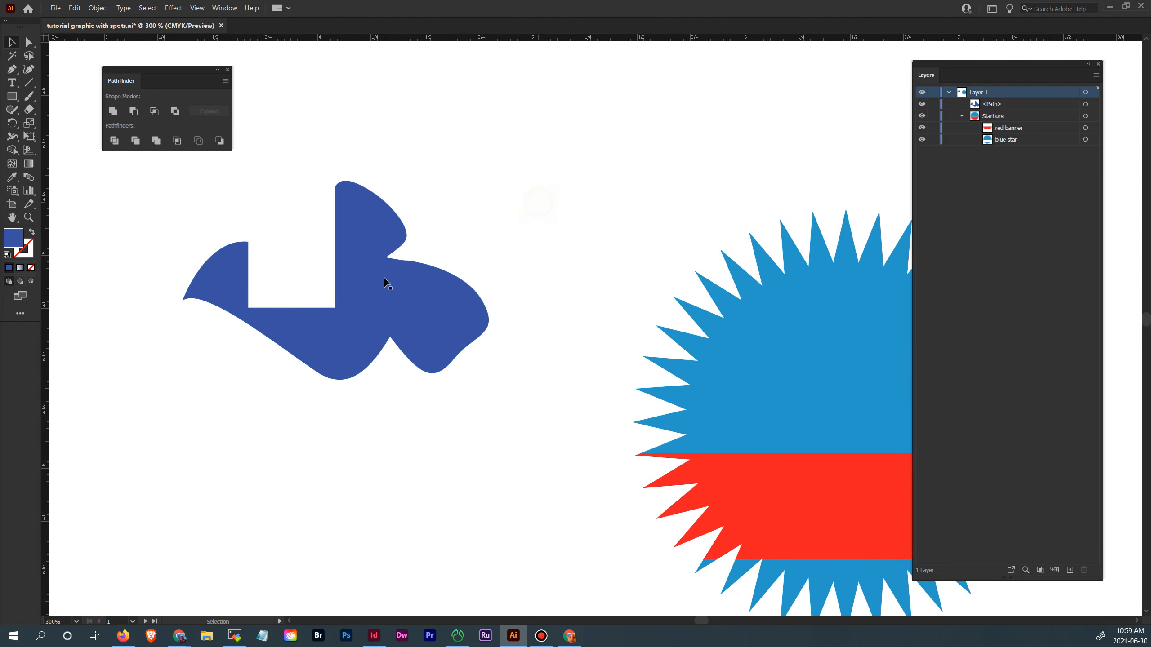
left_click(338, 302)
mouse_move(349, 301)
left_mouse_down()
mouse_move(370, 295)
mouse_move(360, 304)
left_mouse_up()
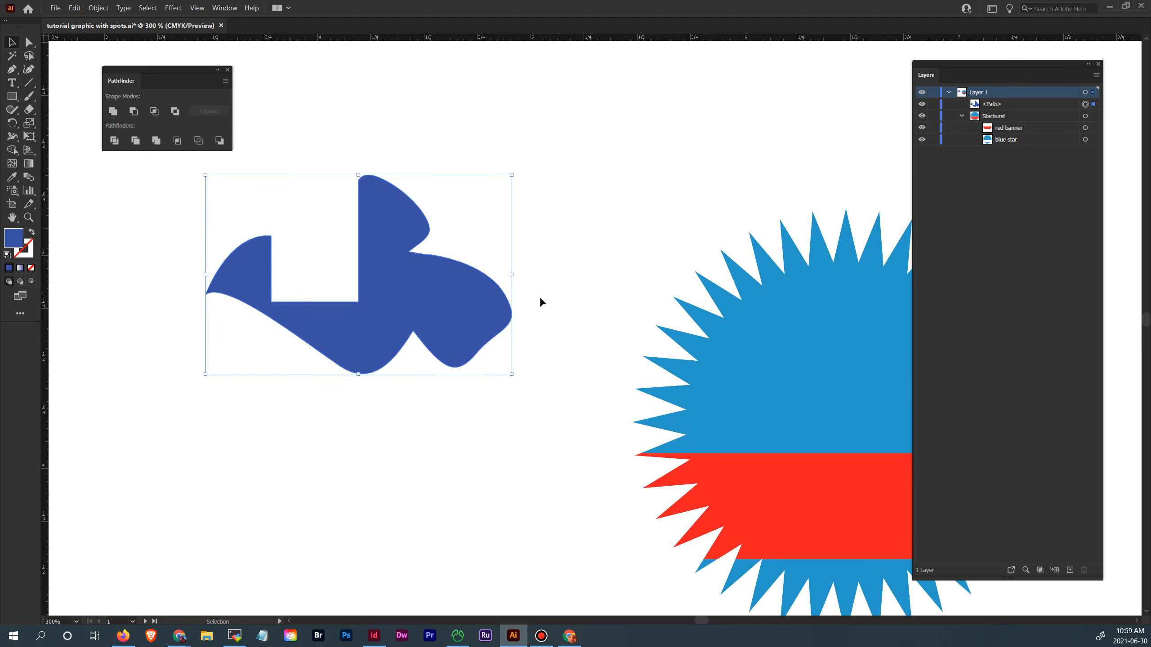
left_click_drag(609, 323, 580, 319)
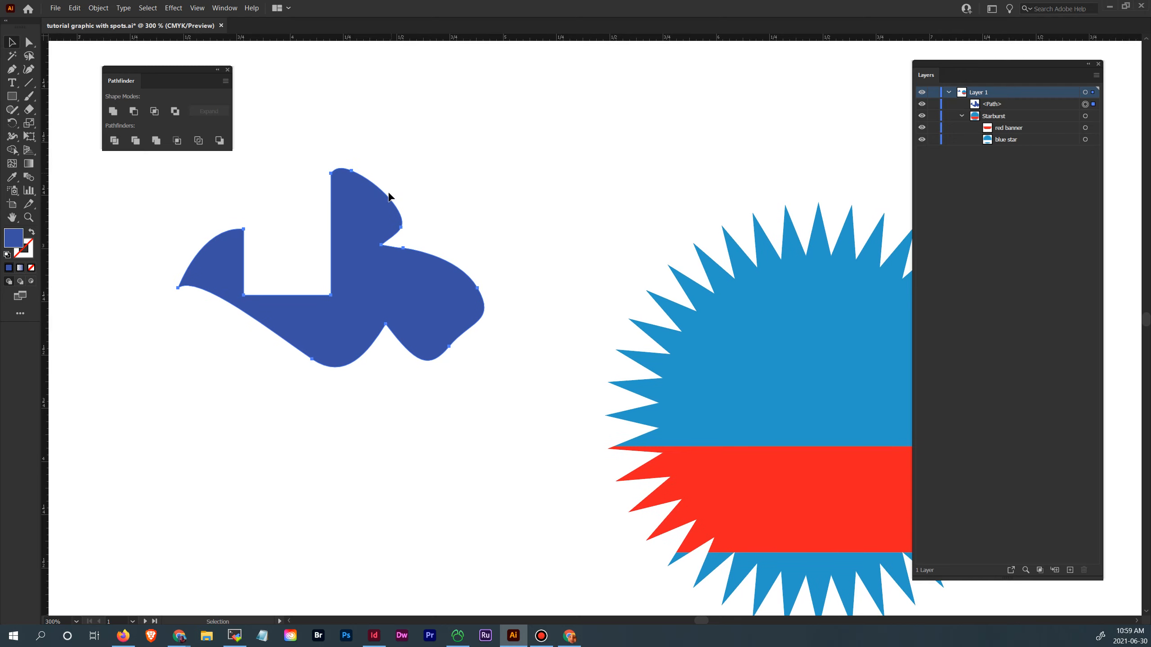
left_click(314, 358)
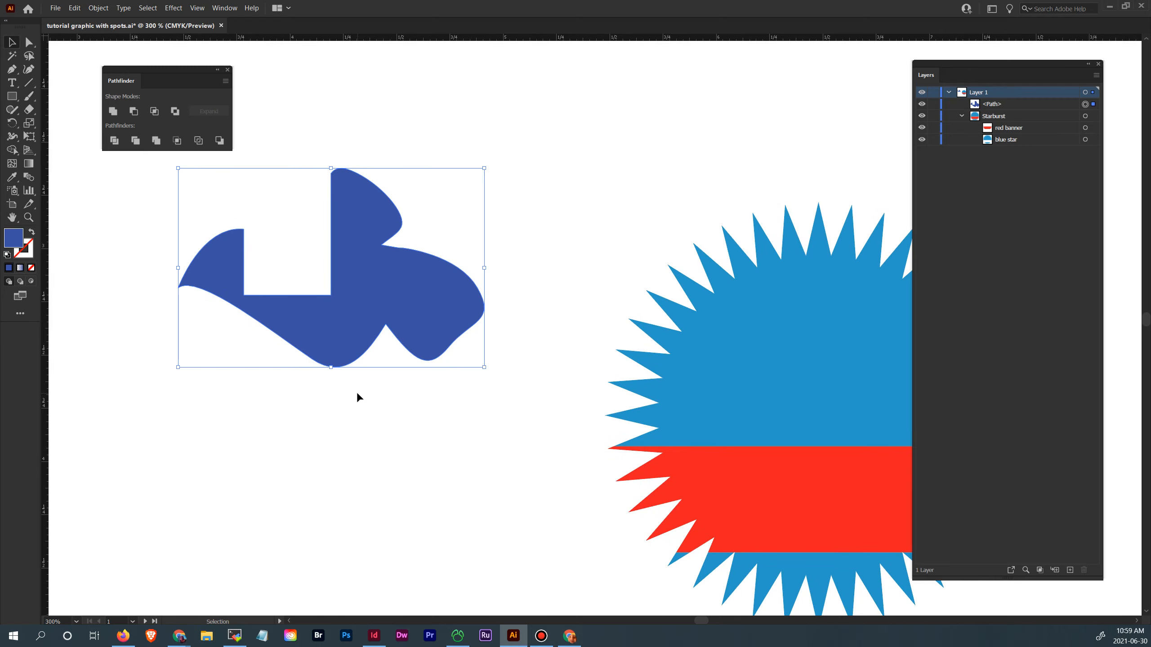
Draw a plain rectangle in the empty area below the notched blue shape
left_click_drag(488, 406, 390, 295)
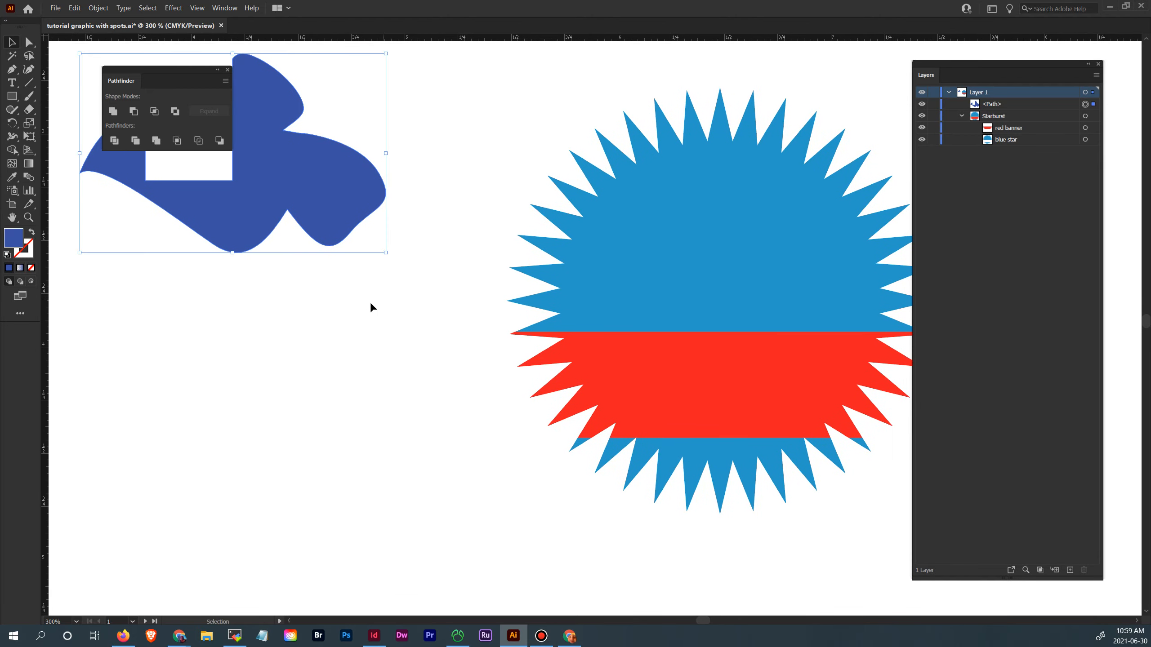
left_click_drag(183, 275, 285, 282)
key("v")
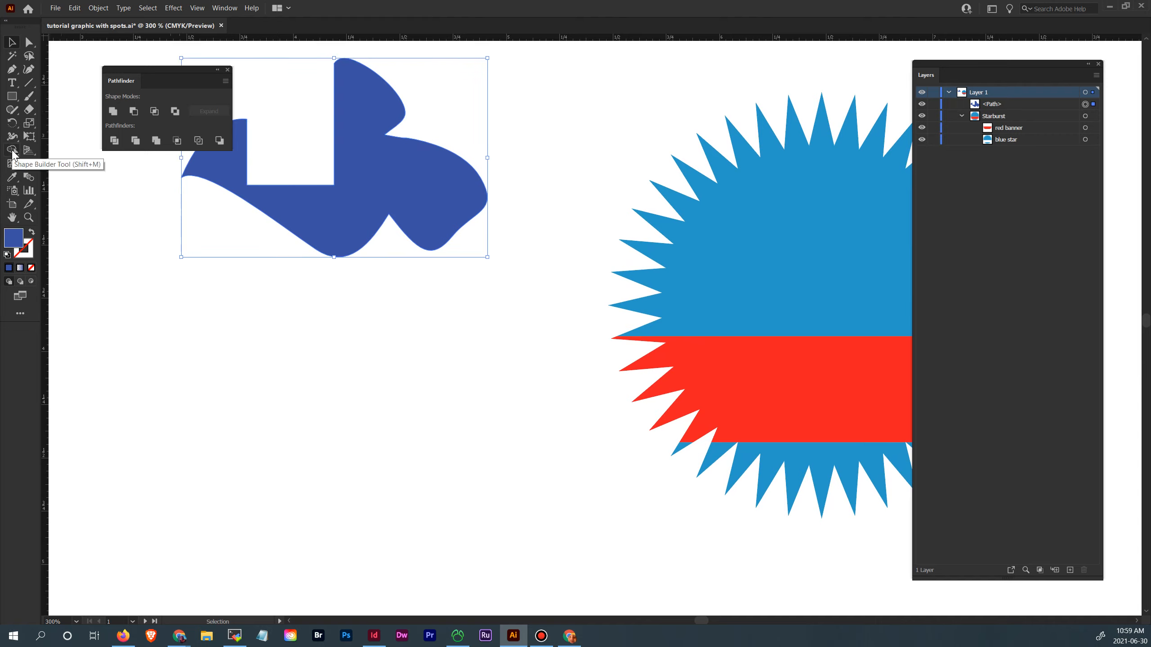
left_click(89, 229)
left_click(11, 97)
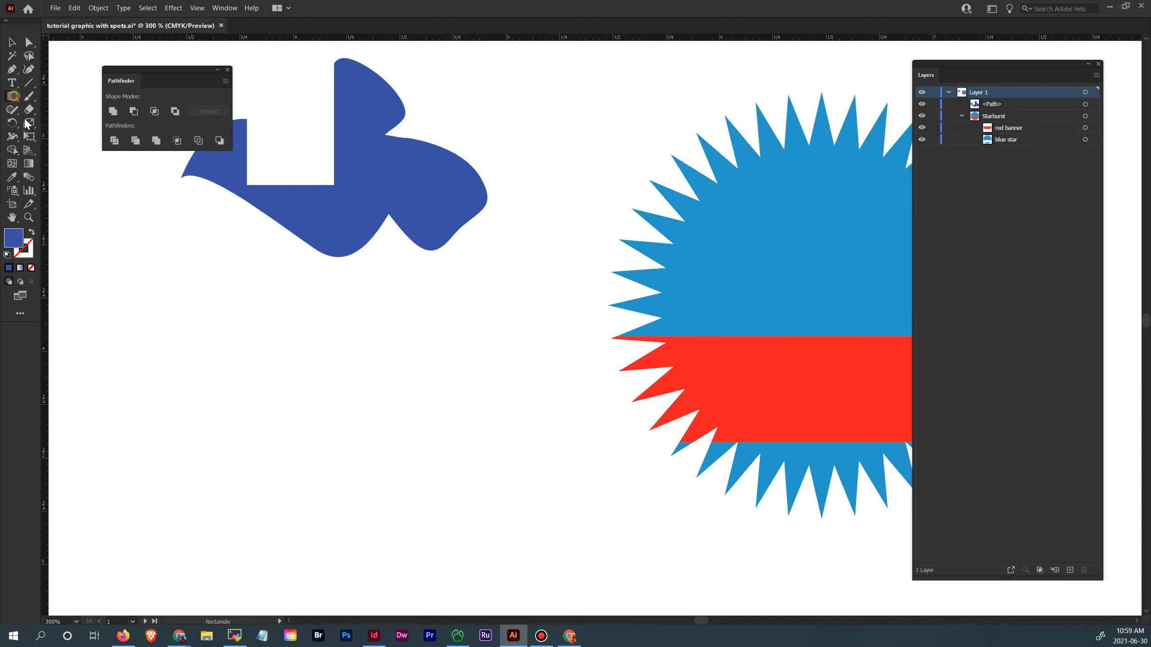
left_click_drag(134, 312, 223, 343)
left_click_drag(248, 404, 258, 420)
Draw a rounded rectangle over the rectangle's lower right corner and a many-pointed star overlapping both
left_click(11, 101)
left_click(82, 109)
left_click_drag(214, 348, 334, 439)
left_click_drag(12, 96, 312, 383)
key("v")
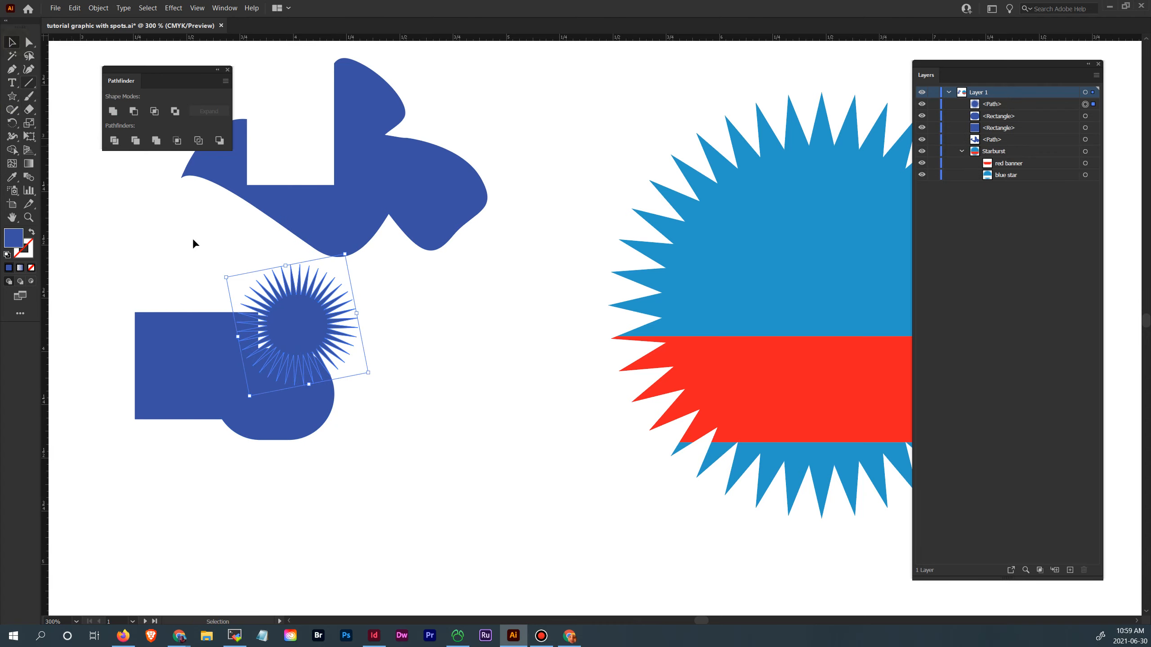
left_click(419, 419)
left_click_drag(376, 416, 282, 342)
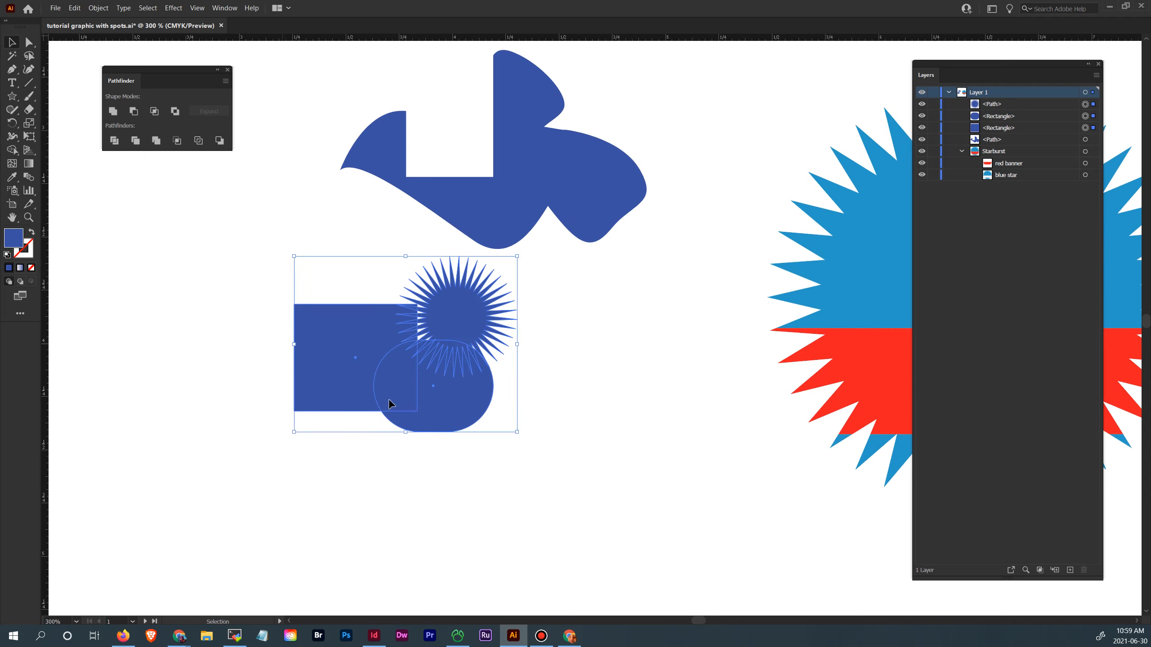
left_click(455, 490)
left_click_drag(558, 460, 308, 340)
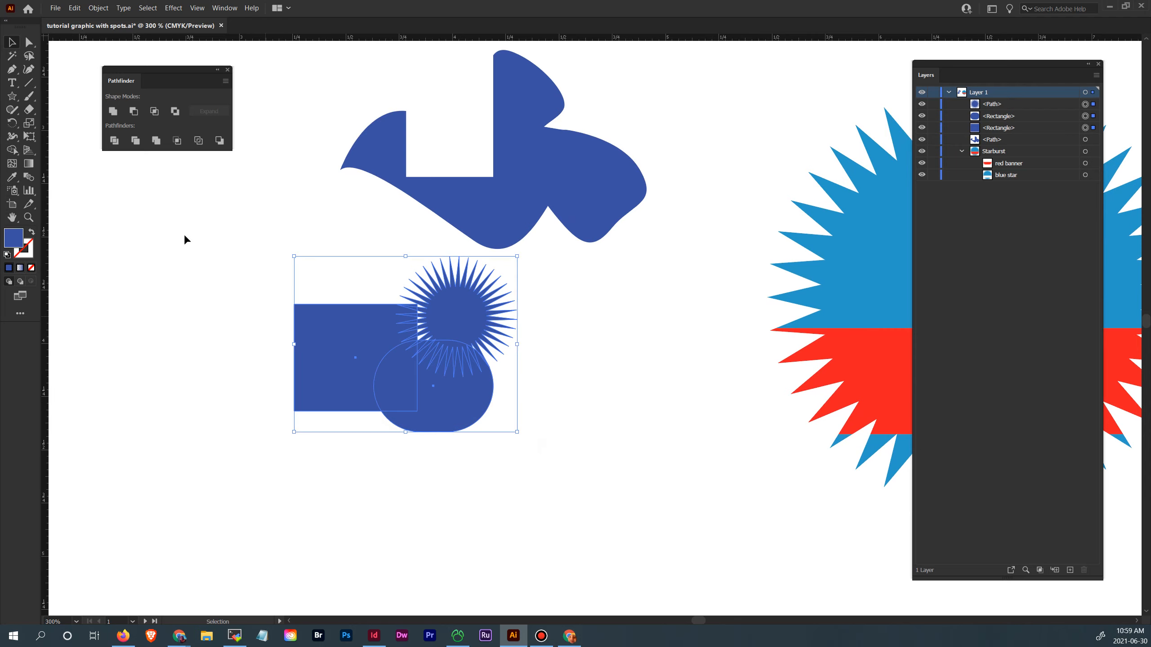
left_click(181, 267)
left_click(12, 150)
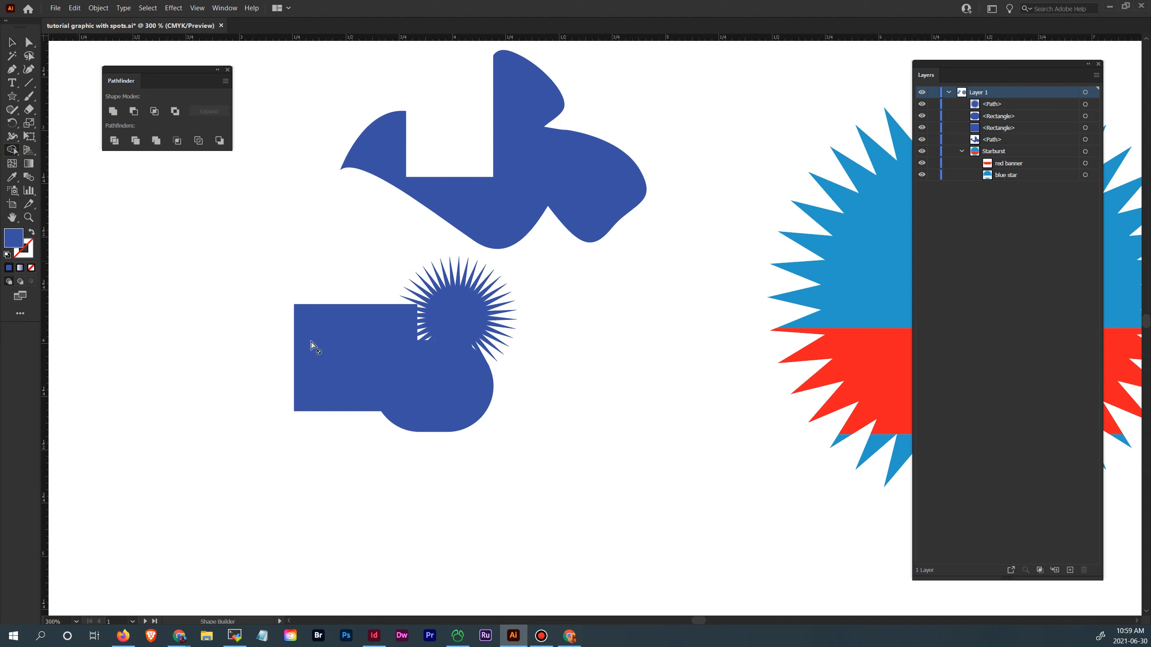
Select the rectangle, rounded rectangle and star, merge their main areas with the Shape Builder tool, and deselect the result
left_click(12, 43)
left_click_drag(246, 288, 512, 448)
left_click(12, 152)
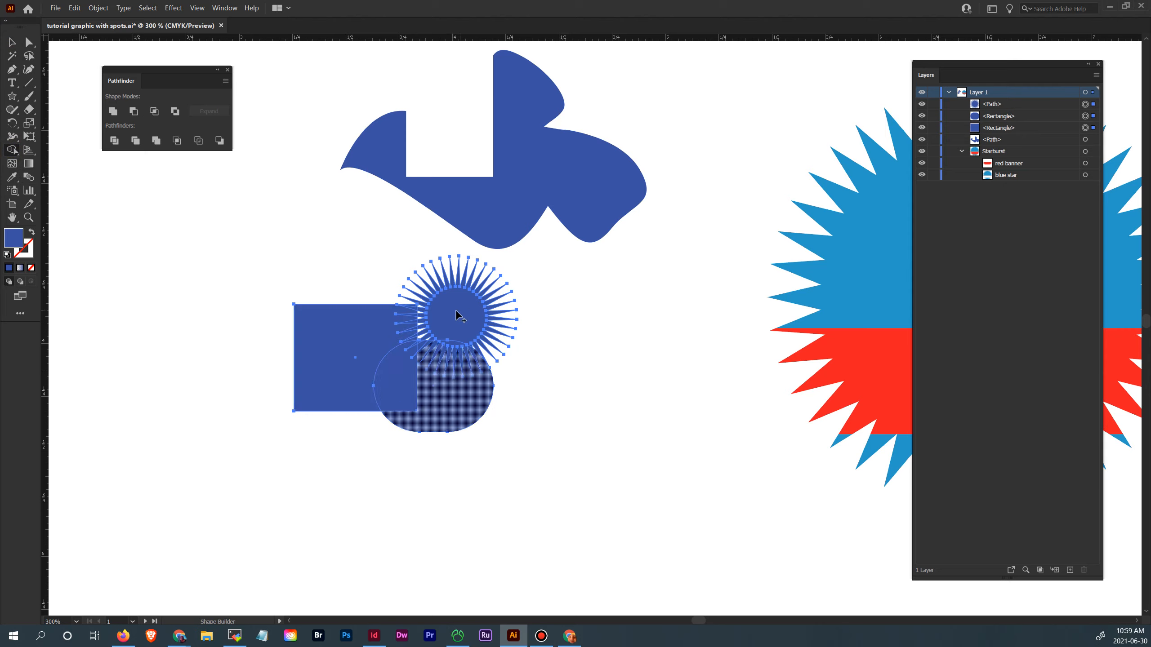
mouse_move(323, 362)
left_mouse_down()
mouse_move(440, 401)
mouse_move(478, 321)
left_mouse_up()
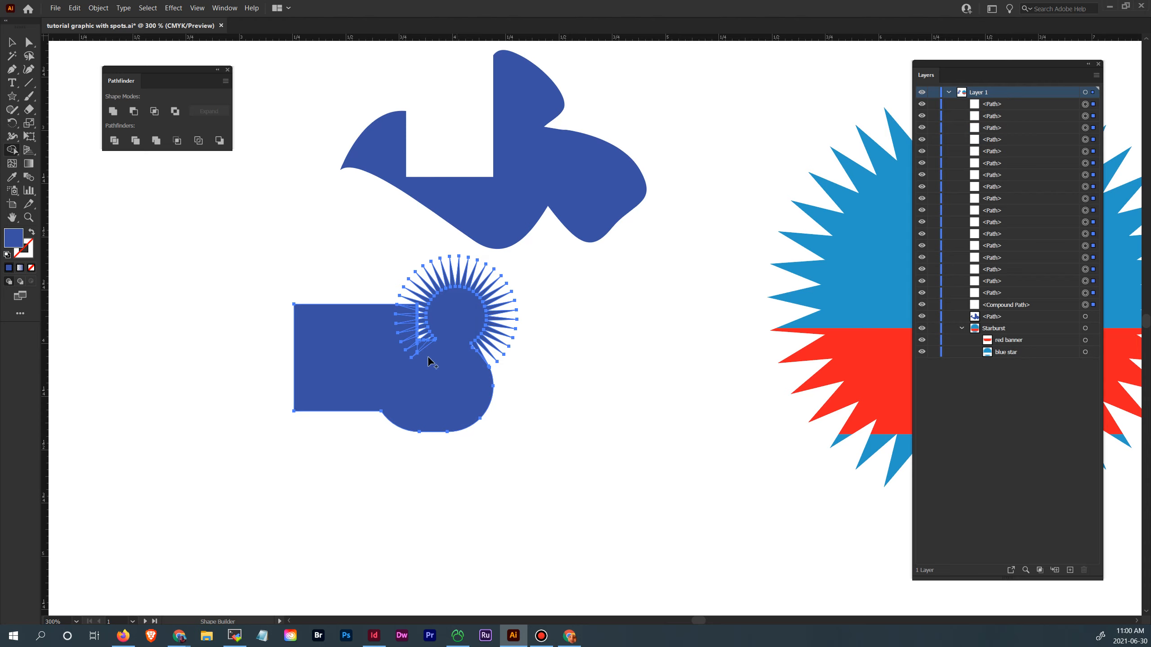
key("v")
left_click(228, 254)
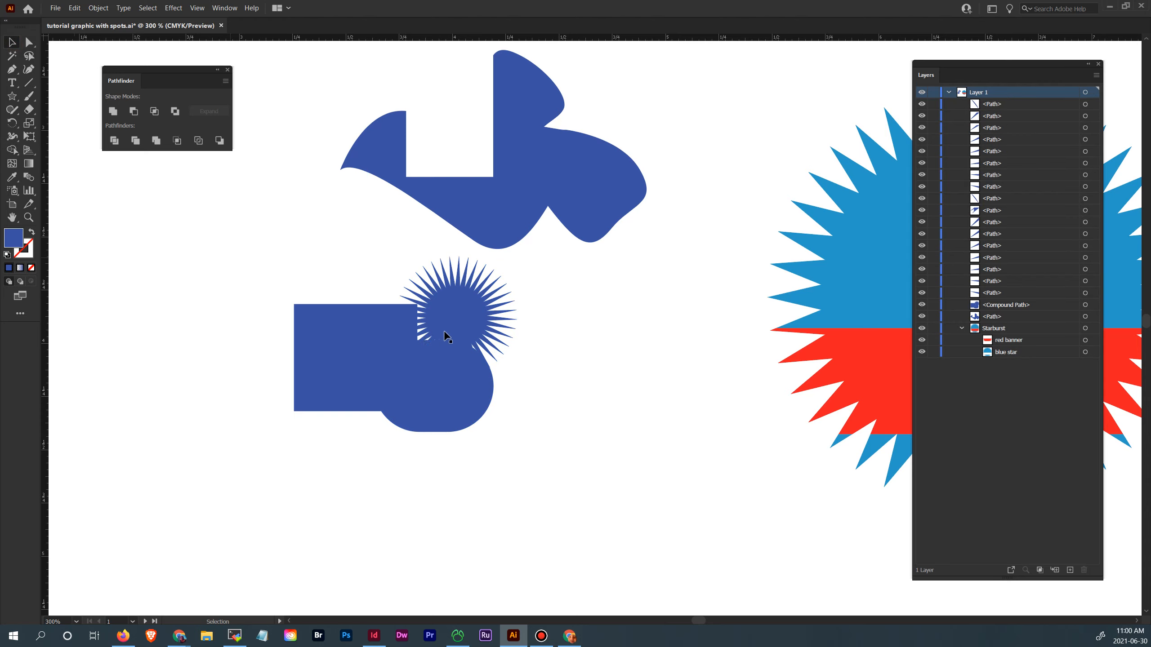
Move the merged shape away from the leftover star-ray pieces, undo the move, and deselect it
left_click(454, 363)
left_click_drag(486, 388, 520, 421)
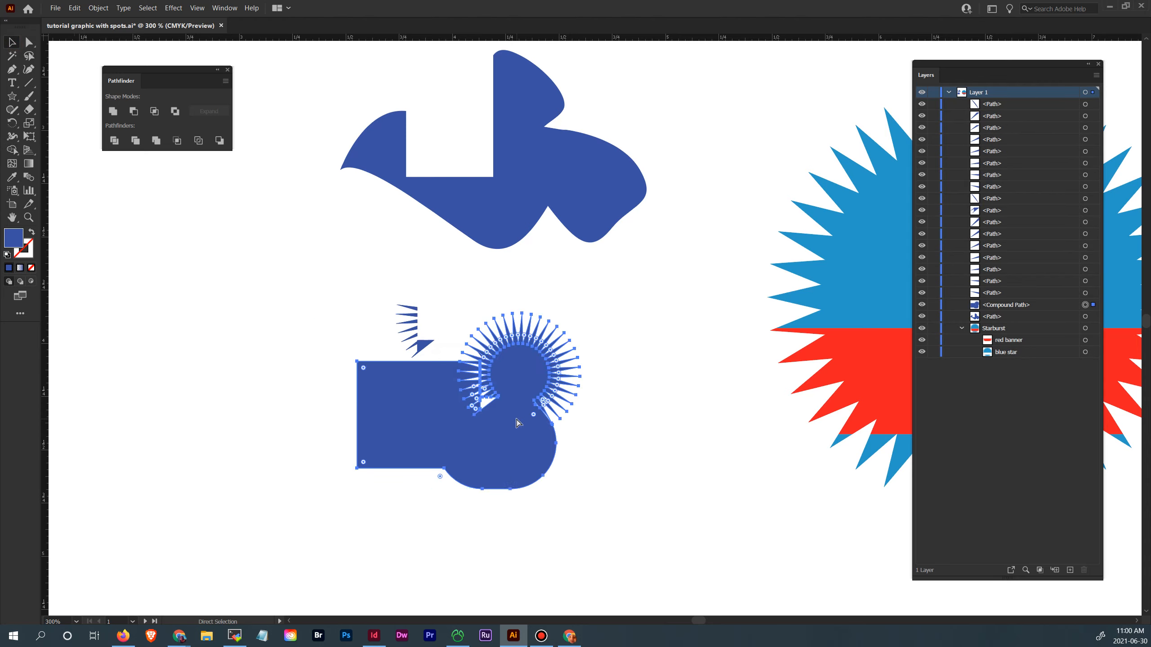
key("ctrl+z")
left_click(563, 426)
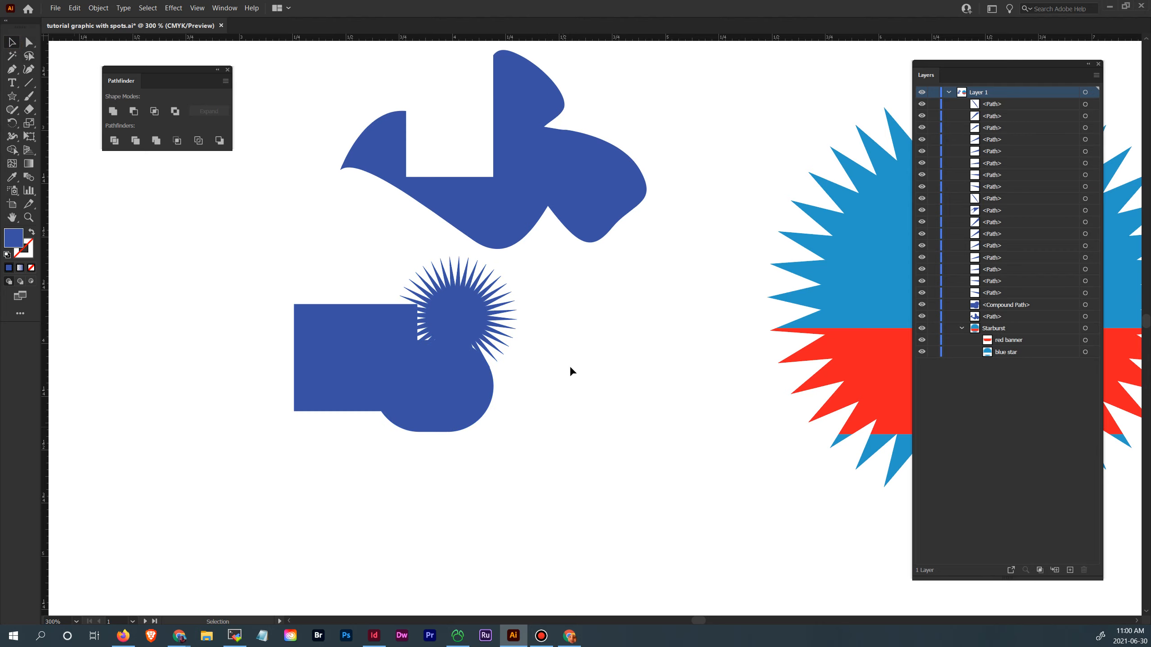
Select the merged shape with its overlapping ray pieces and view the tools grouped with Shape Builder
left_click_drag(272, 354, 290, 357)
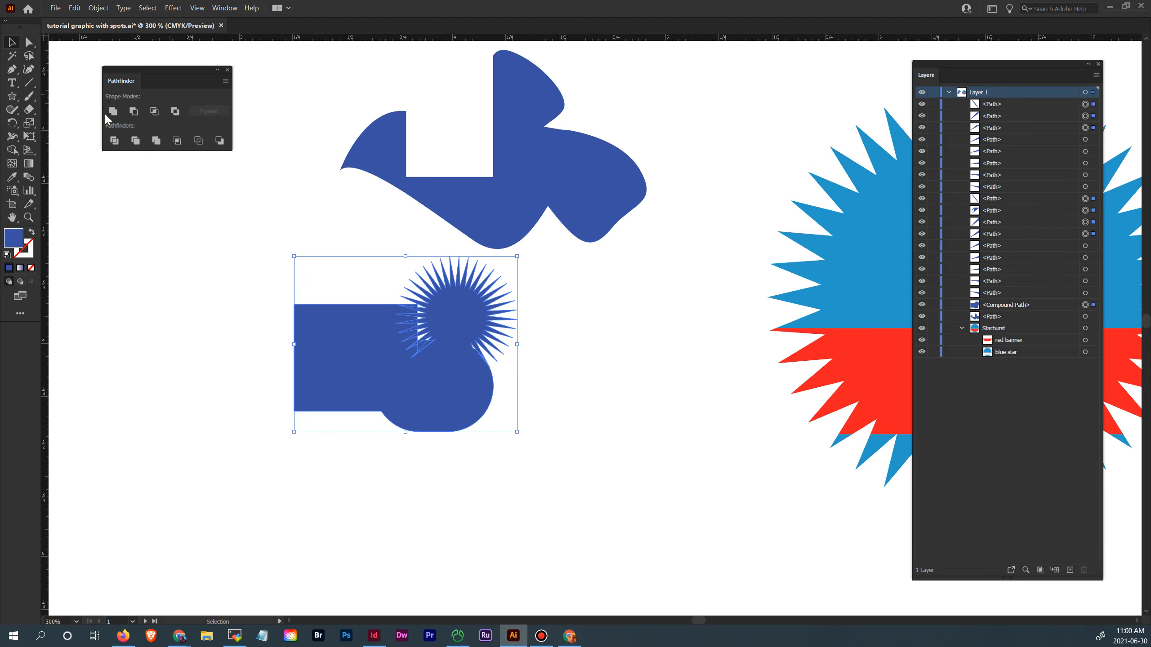
left_click(11, 153)
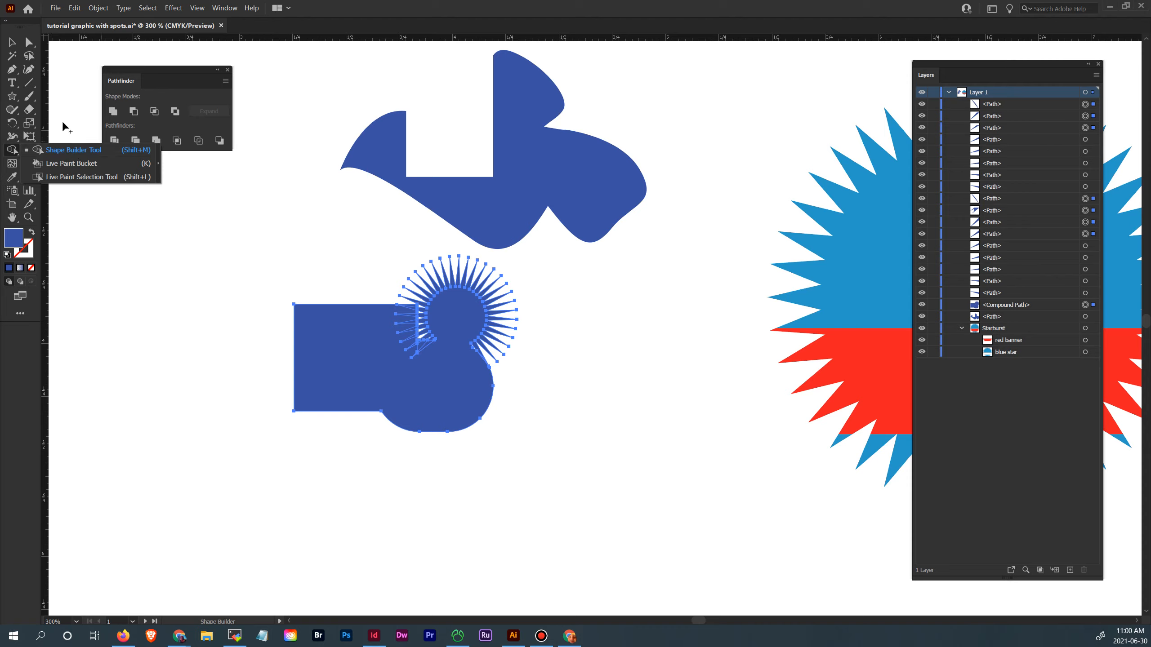
left_click(11, 154)
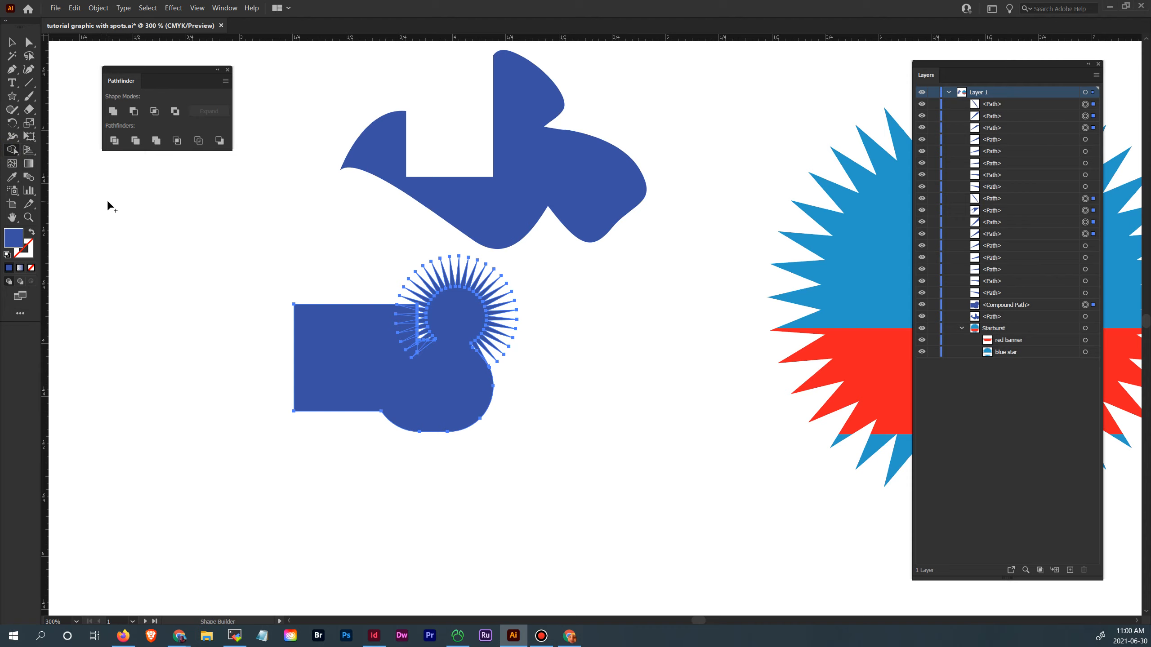
left_click(30, 123)
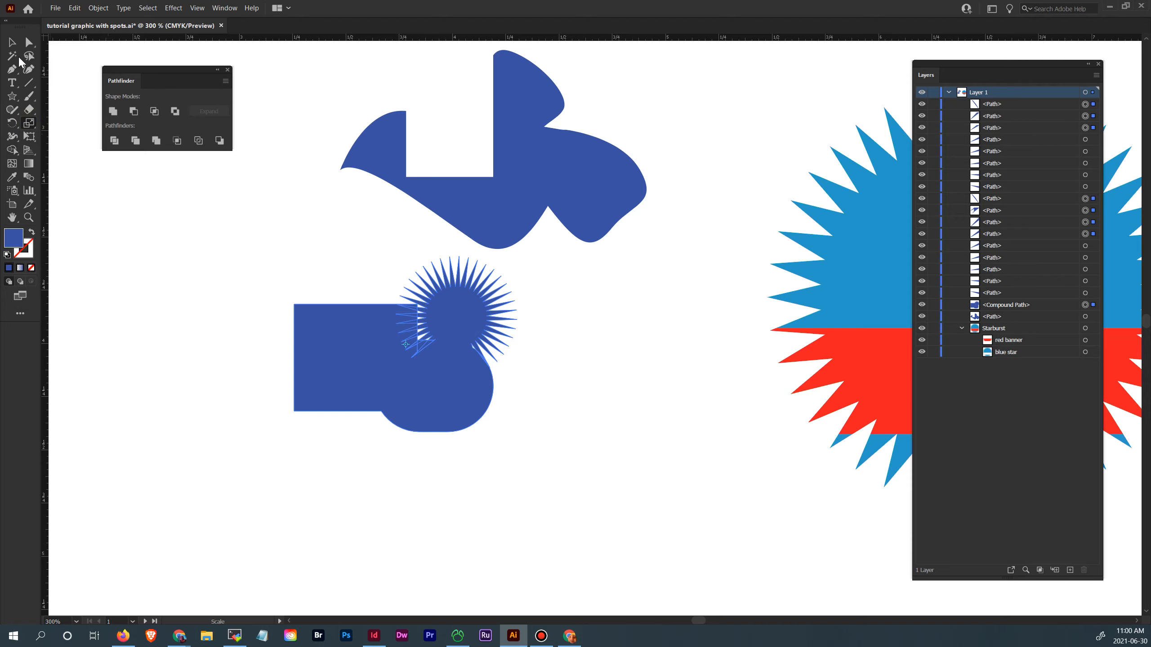
left_click(12, 43)
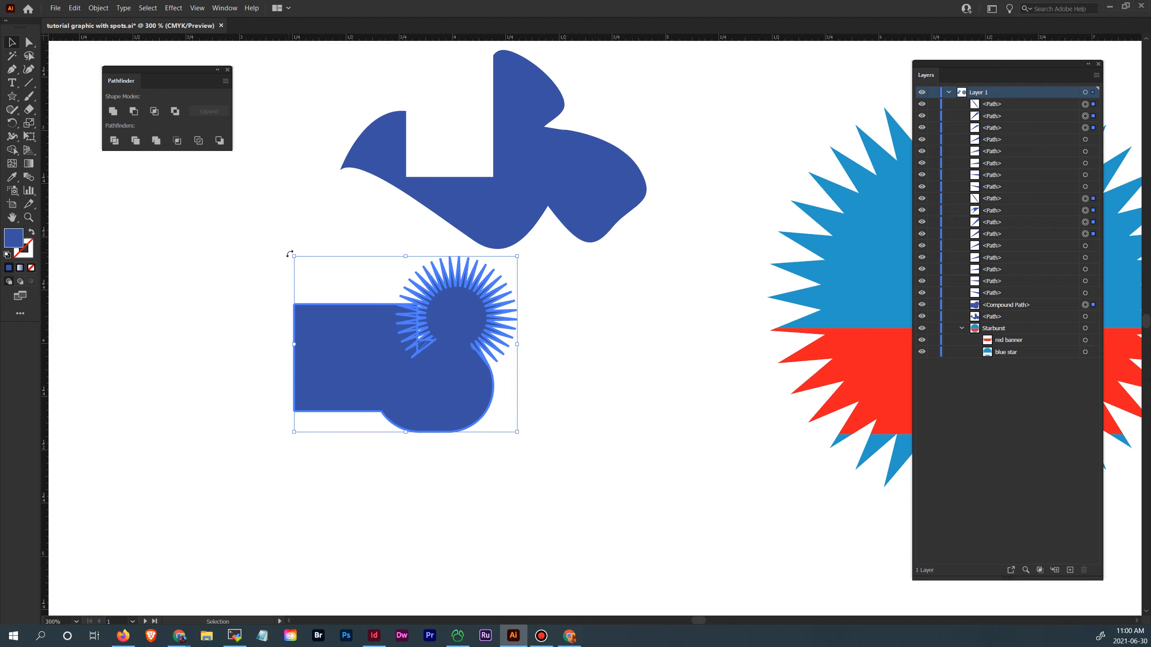
Rotate the merged shape and its ray pieces slightly, scale them down, and deselect them
mouse_move(289, 254)
left_mouse_down()
mouse_move(303, 238)
mouse_move(291, 255)
left_mouse_up()
left_click_drag(517, 258, 479, 274)
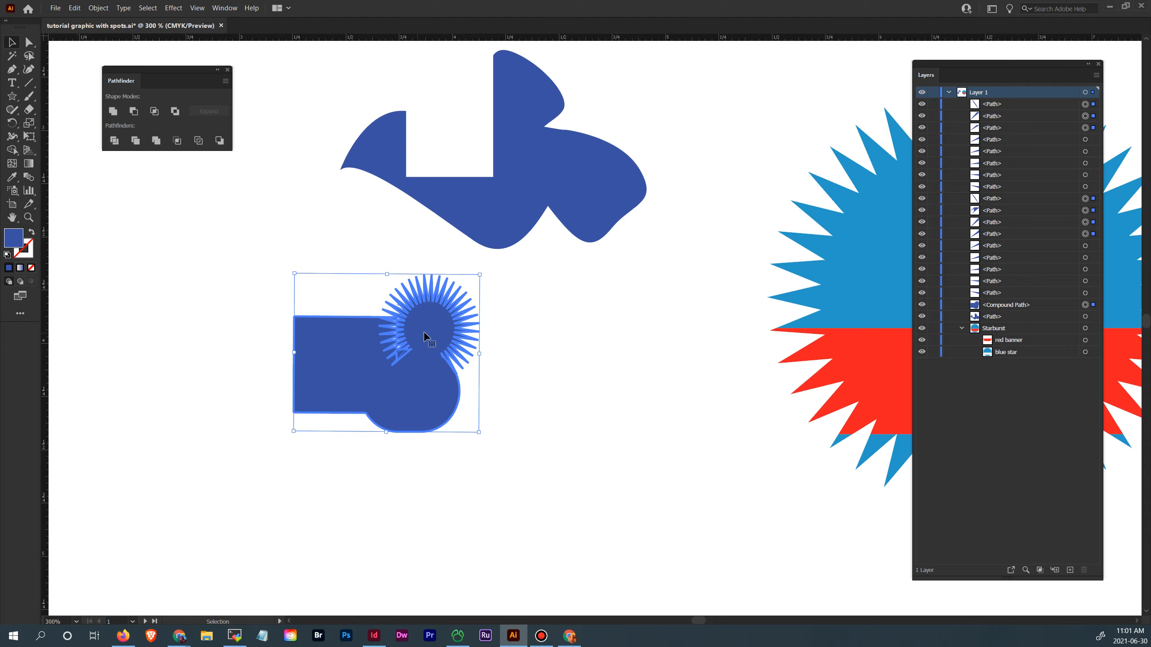
left_click(532, 360)
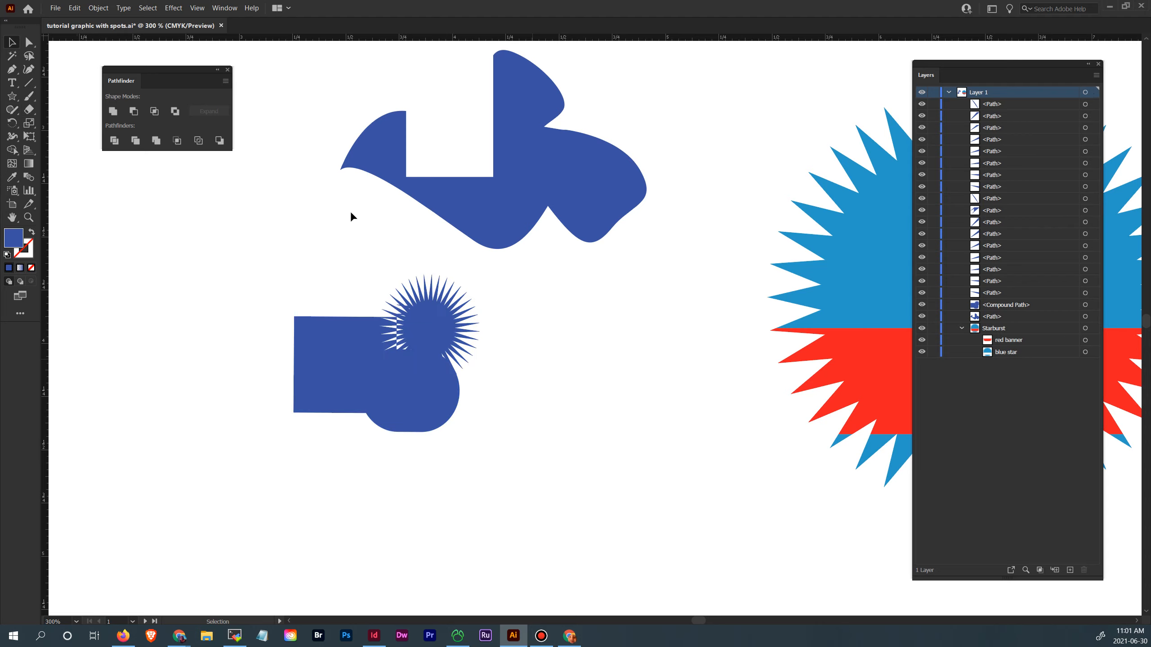
Select the cut-out blue shape together with the merged shape and all ray pieces, and delete them
left_click_drag(281, 159, 726, 439)
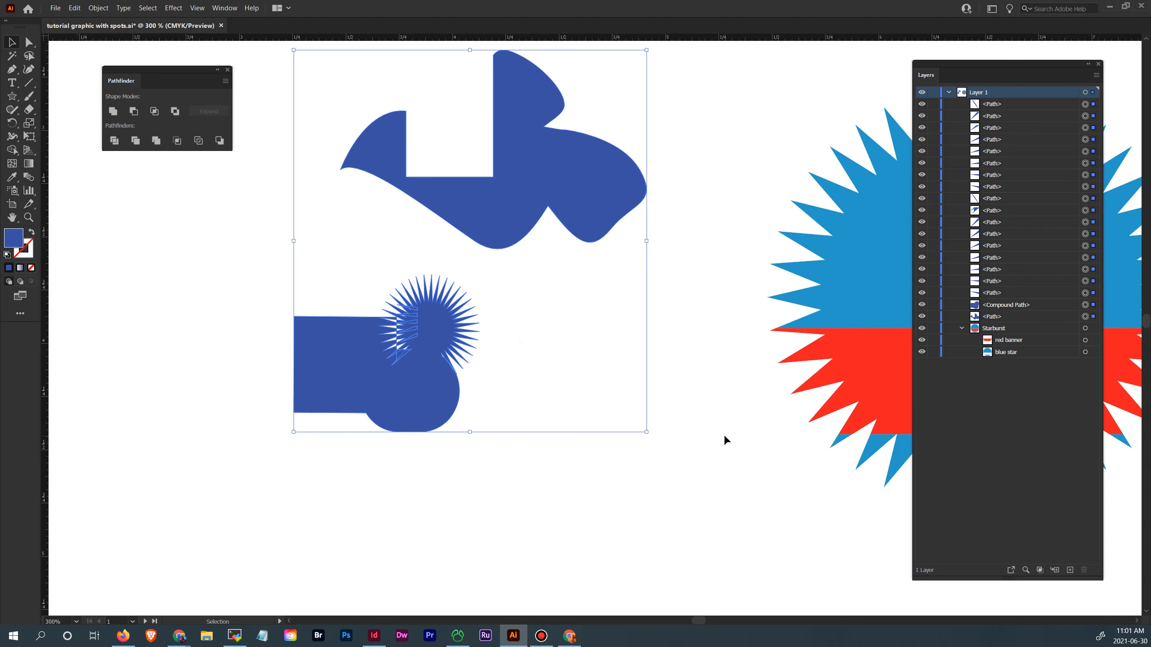
key("Delete")
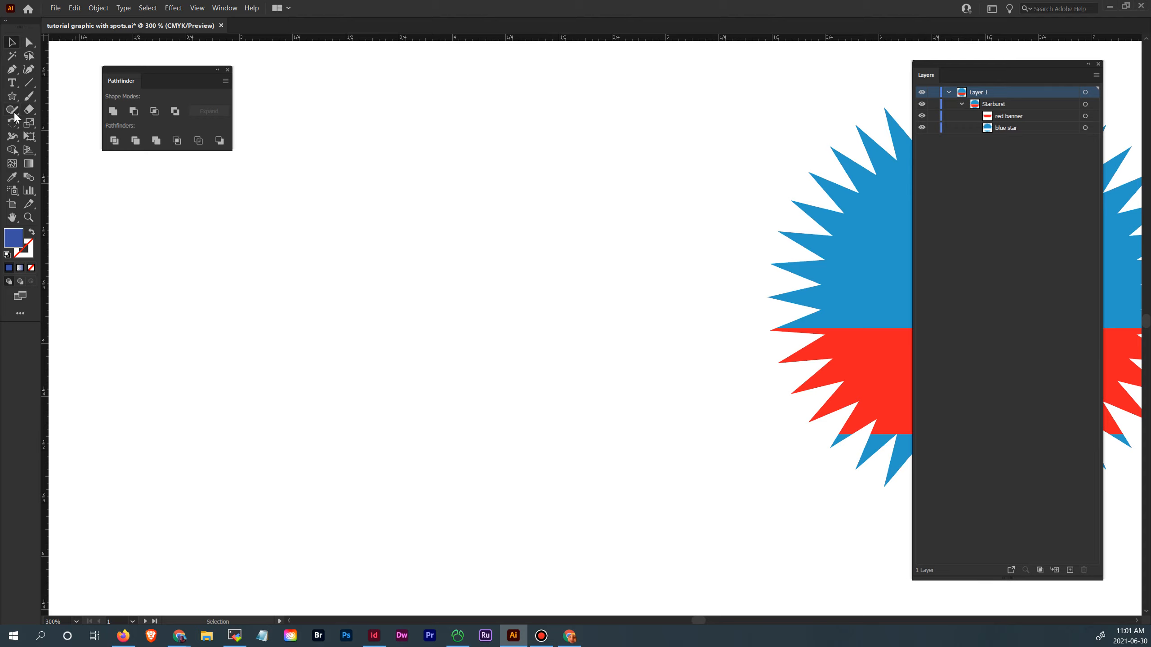
left_click(12, 96)
left_click_drag(212, 225, 272, 271)
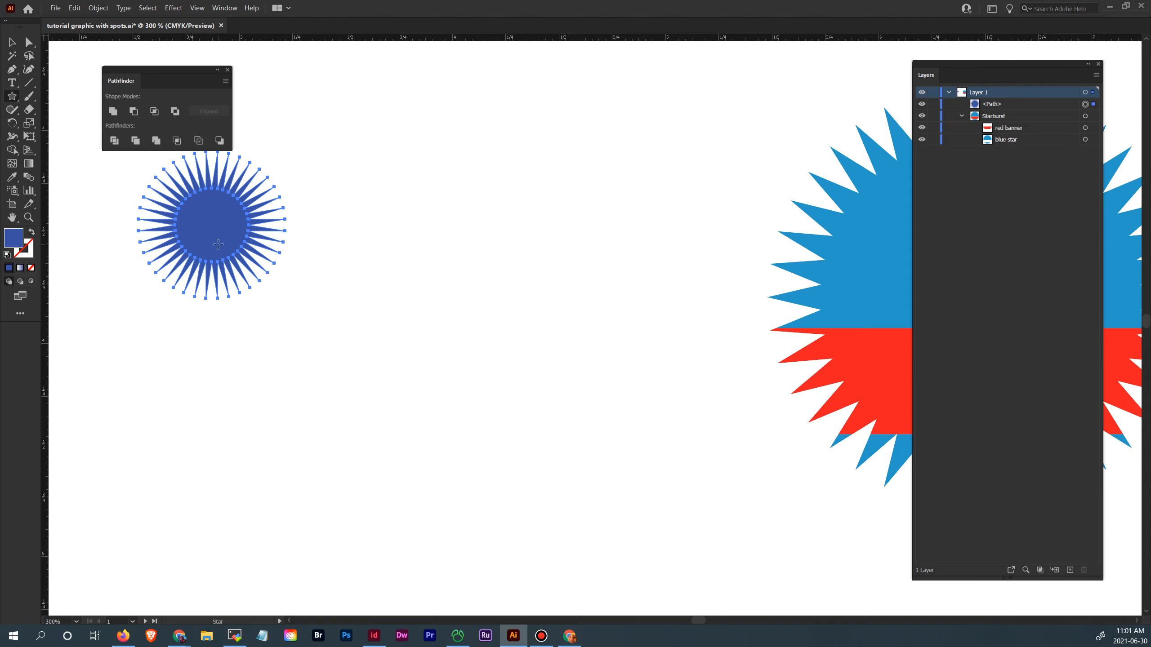
key("ctrl+z")
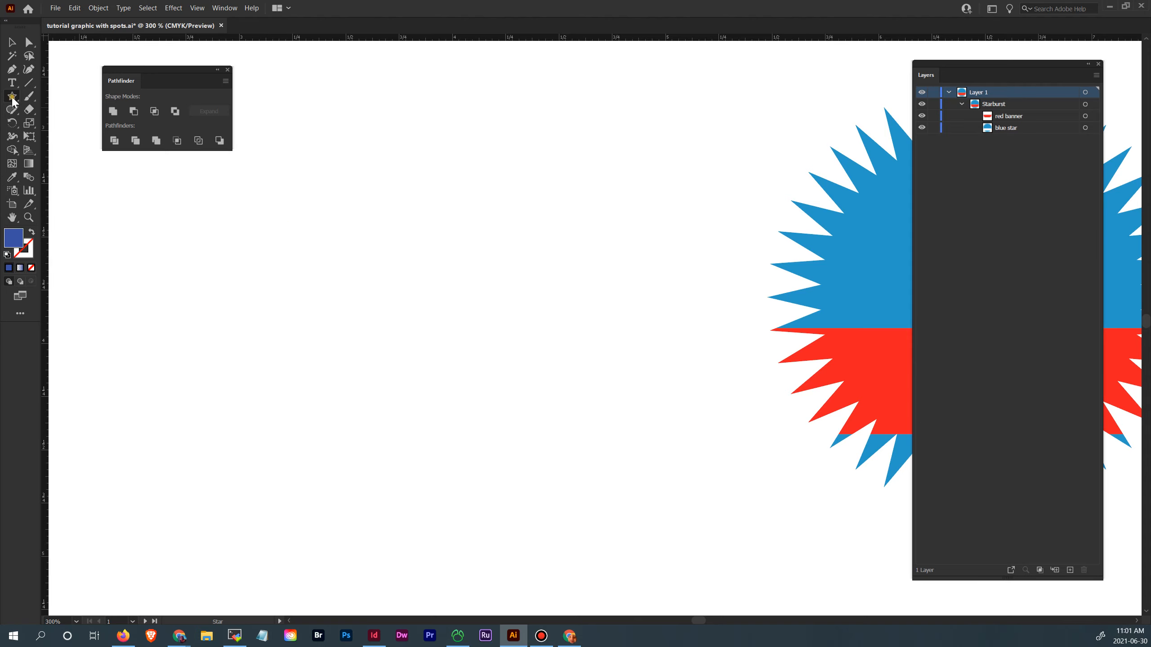
Draw a blue rectangle in the empty area and a separate, slightly wider ellipse beside it
left_click_drag(12, 95, 45, 97)
left_click_drag(138, 257, 240, 373)
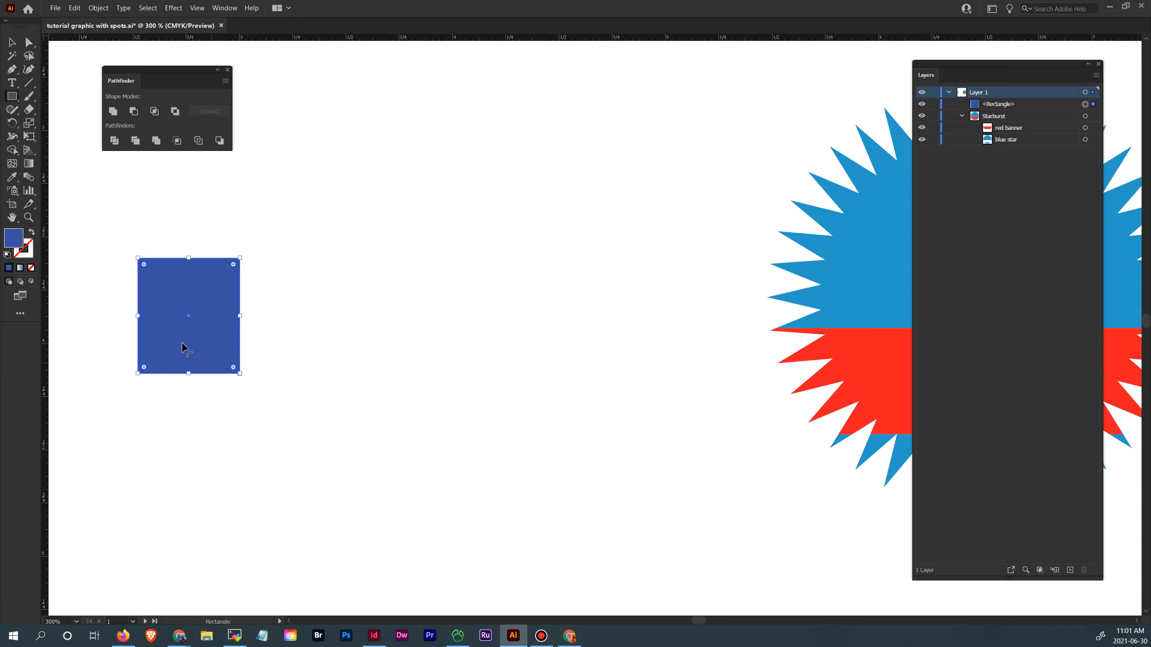
left_click_drag(12, 96, 59, 122)
left_click_drag(374, 261, 515, 395)
Select the blue rectangle and narrow it slightly from the side facing the ellipse
left_click(12, 41)
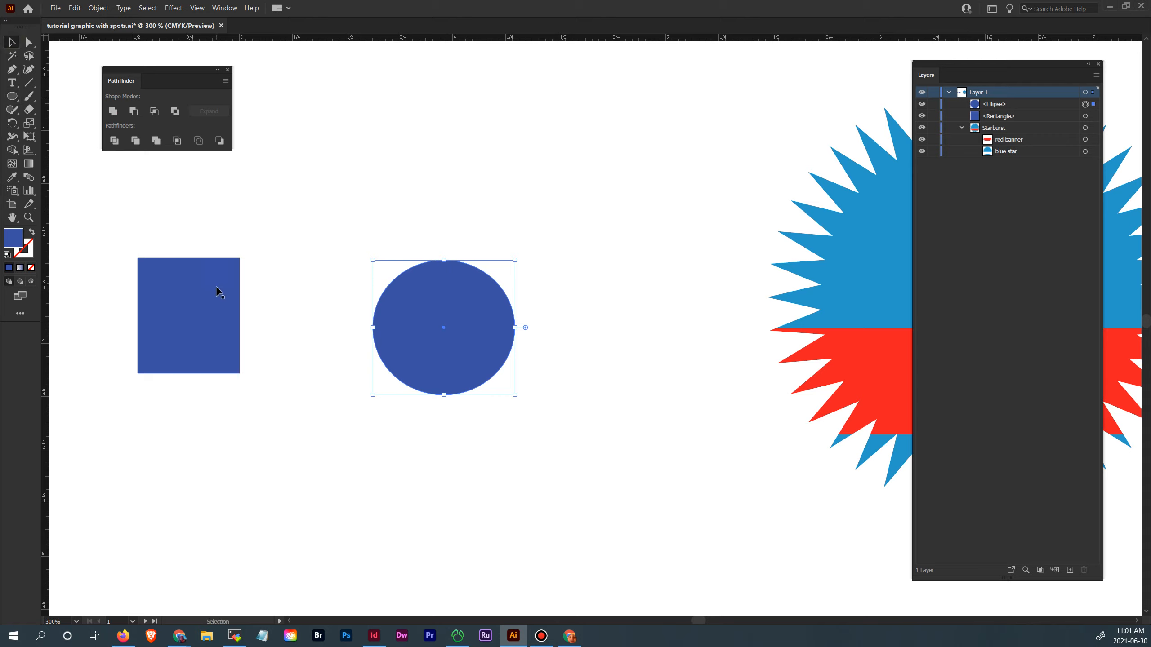
left_click(238, 314)
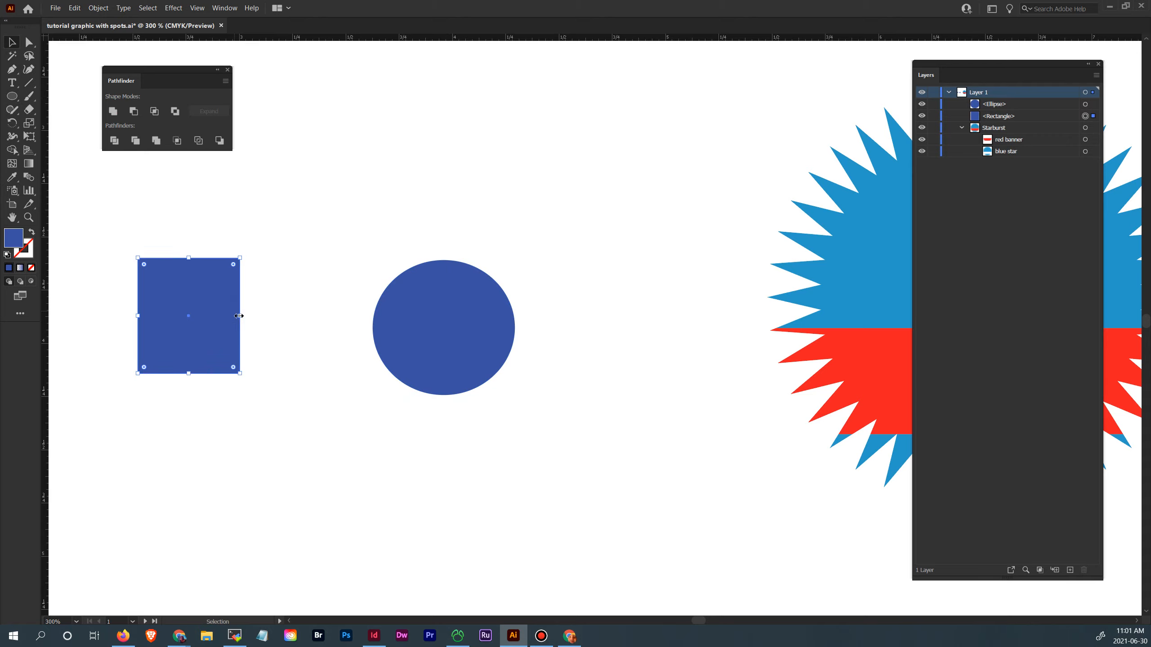
mouse_move(240, 315)
left_mouse_down()
mouse_move(479, 327)
mouse_move(156, 324)
mouse_move(236, 322)
left_mouse_up()
Move the ellipse farther away from the rectangle, finishing with a shift of about 0.1 in horizontally and -0.02 in vertically
left_click_drag(430, 352, 473, 347)
scroll(377, 344, "up", 3)
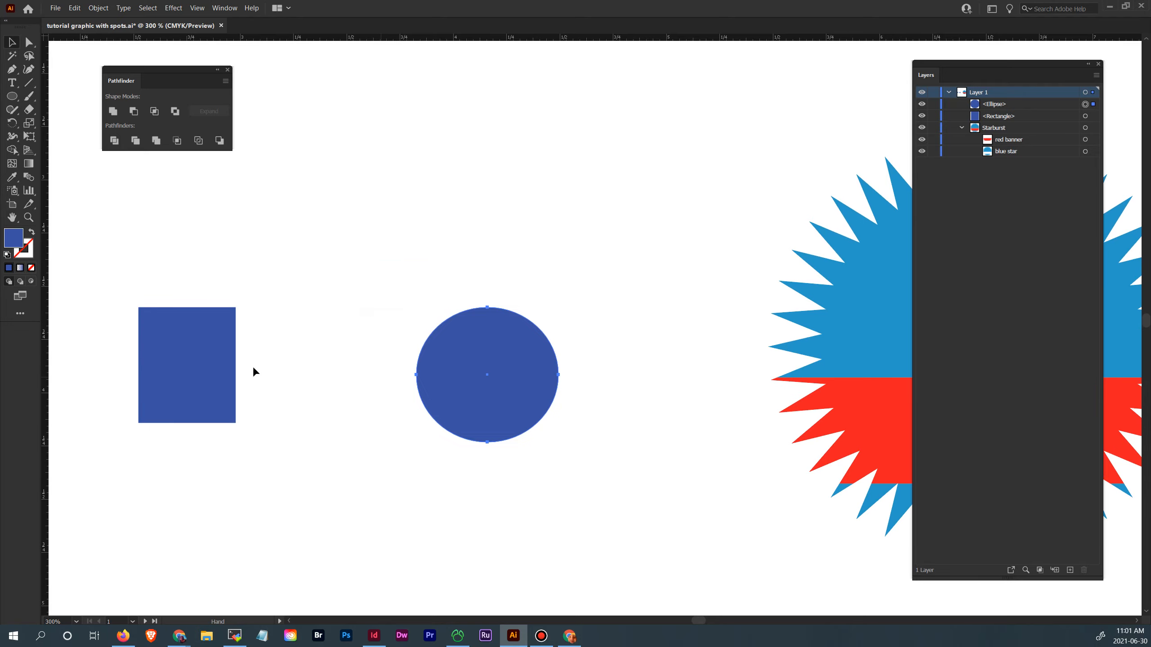
left_click_drag(354, 270, 329, 380)
left_click(435, 462)
left_click_drag(435, 459, 451, 457)
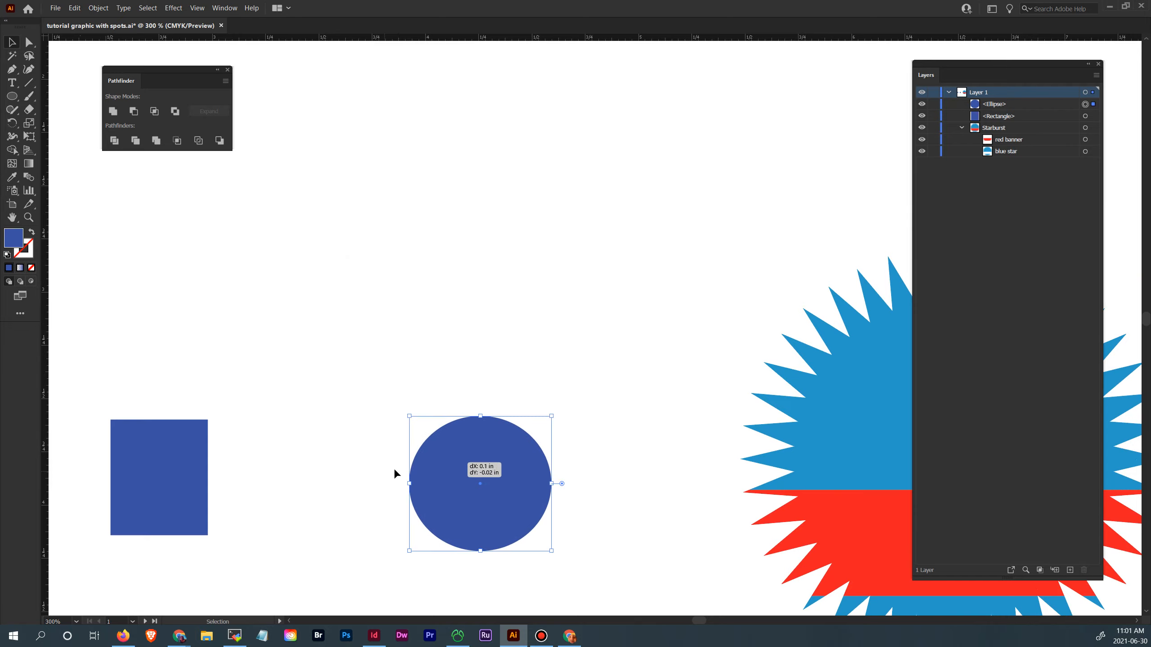
Select the rectangle and the ellipse together
left_click(333, 389)
left_click_drag(97, 368, 567, 540)
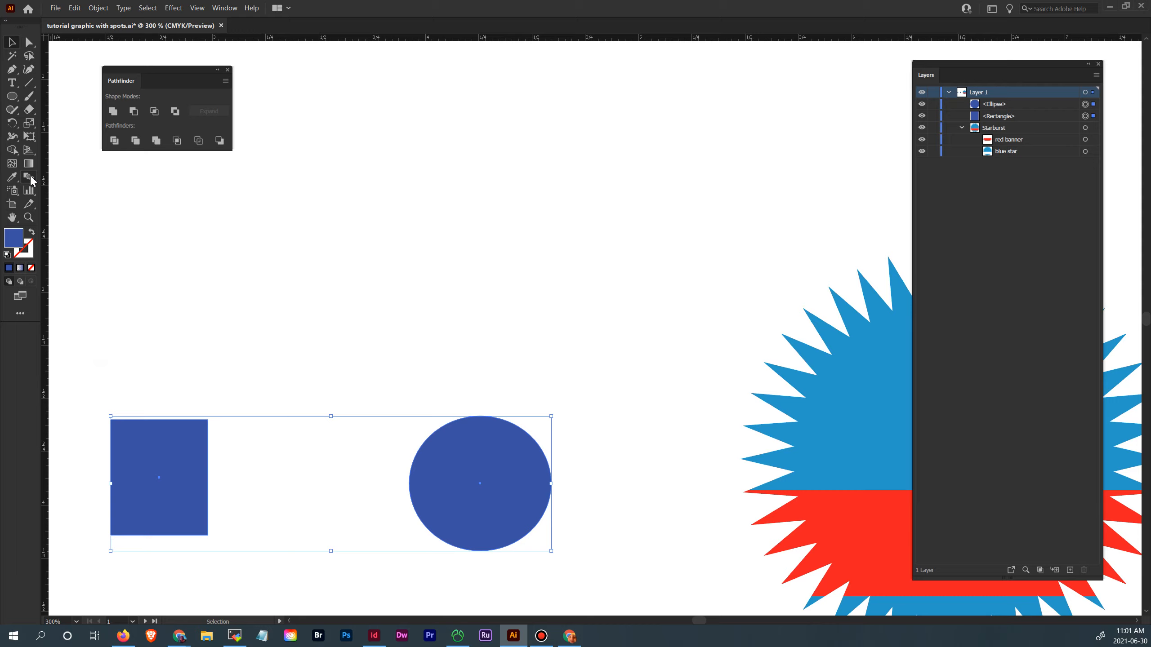